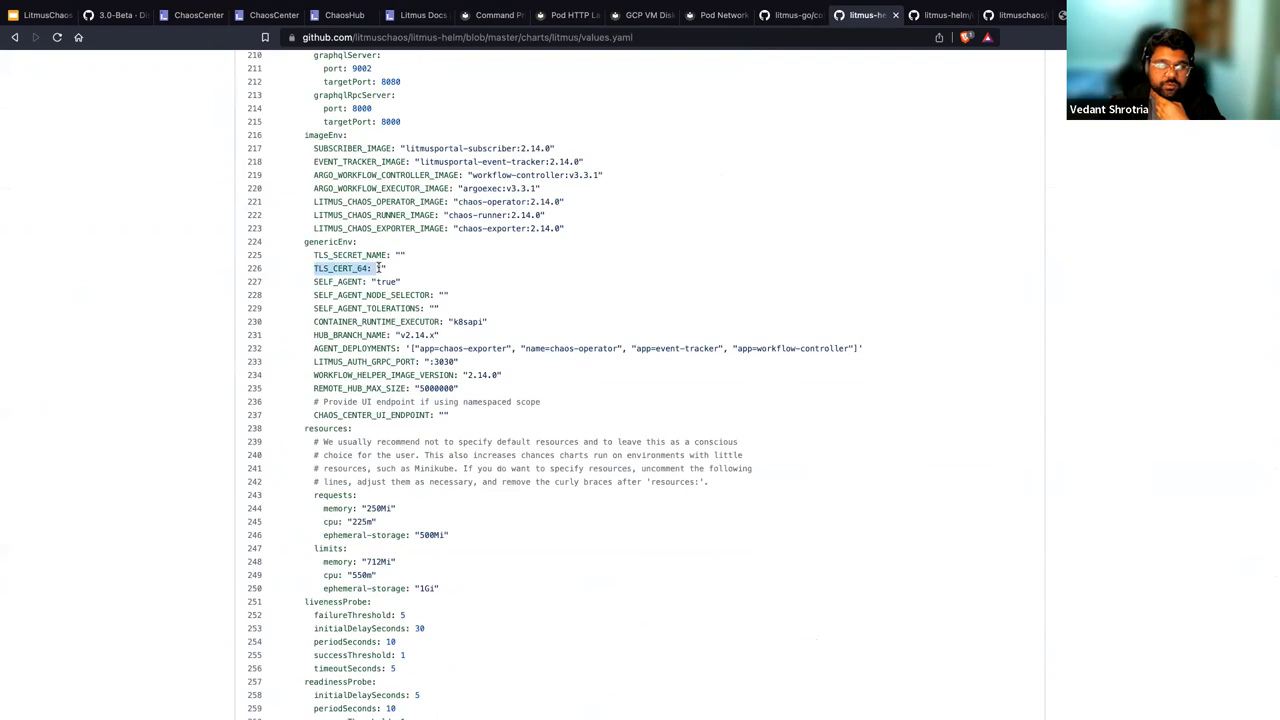
# Step: Examine the TLS_SECRET_NAME setting under genericEnv in values.yaml, highlighting its key
pyautogui.click(376, 268)
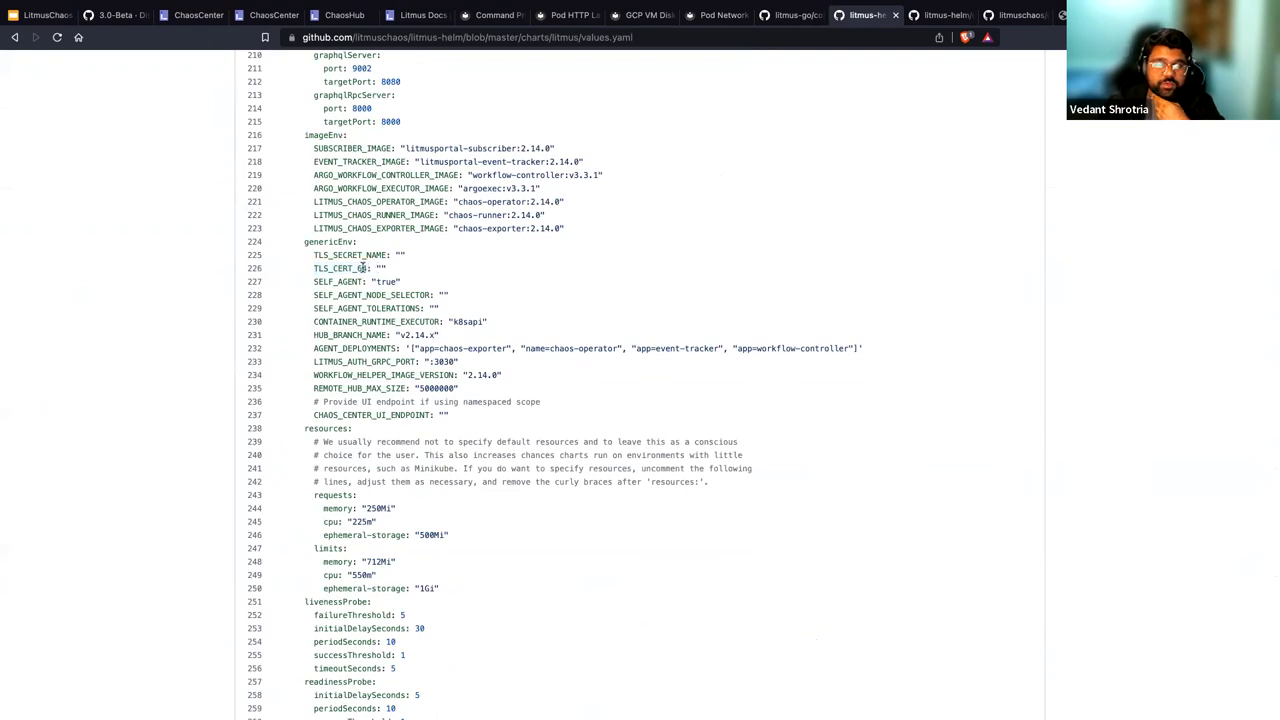
pyautogui.hscroll(1, 300, 268)
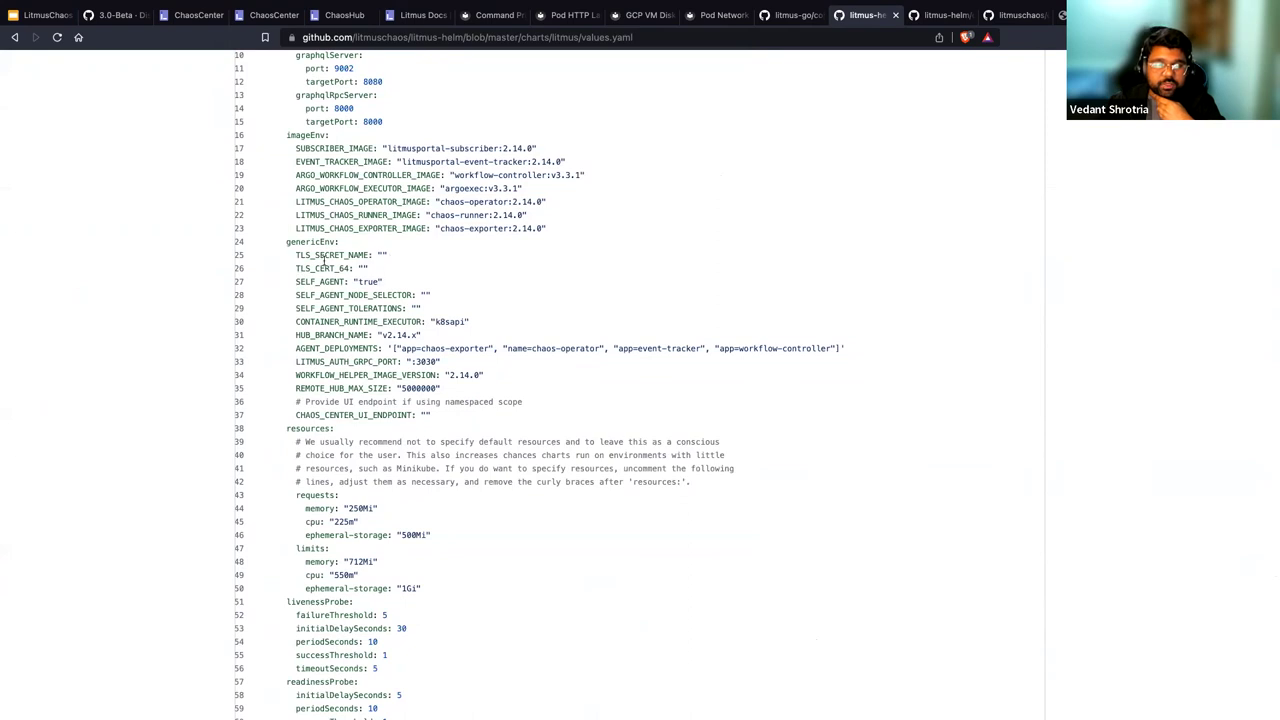
pyautogui.moveTo(296, 255); pyautogui.dragTo(369, 252)
pyautogui.click(370, 252)
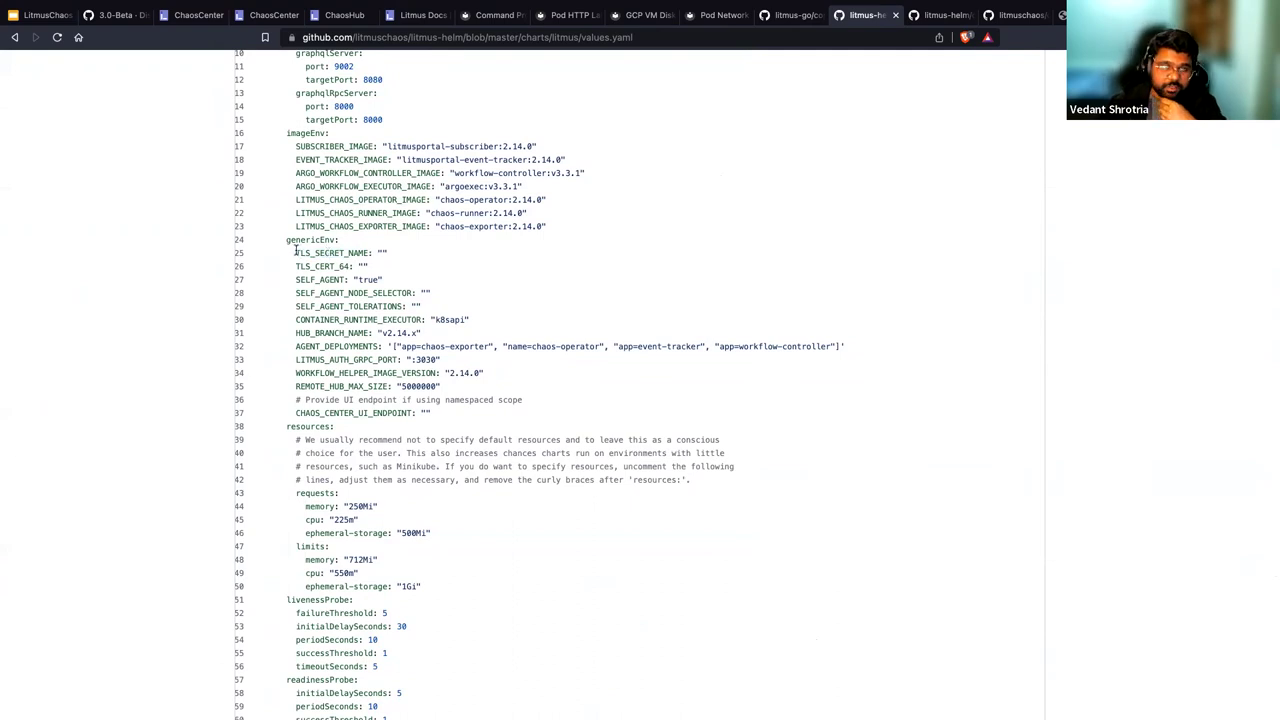
pyautogui.moveTo(296, 252); pyautogui.dragTo(373, 252)
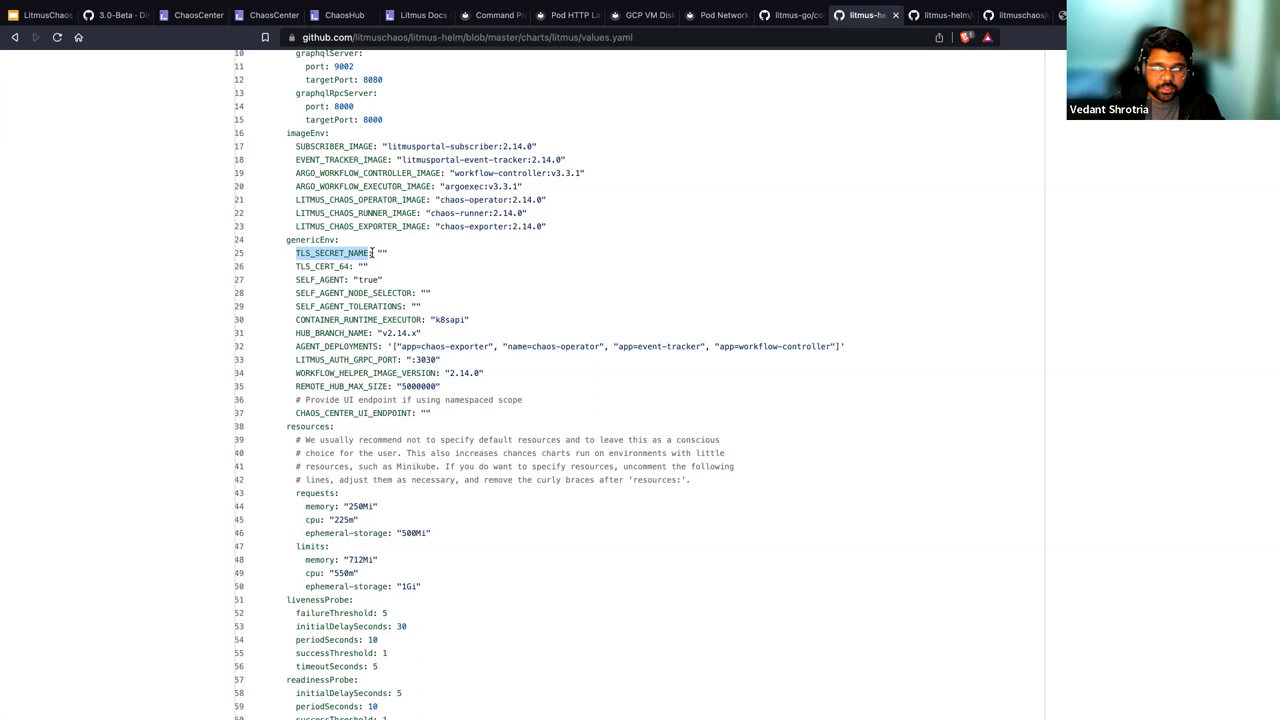
pyautogui.moveTo(374, 252); pyautogui.dragTo(297, 252)
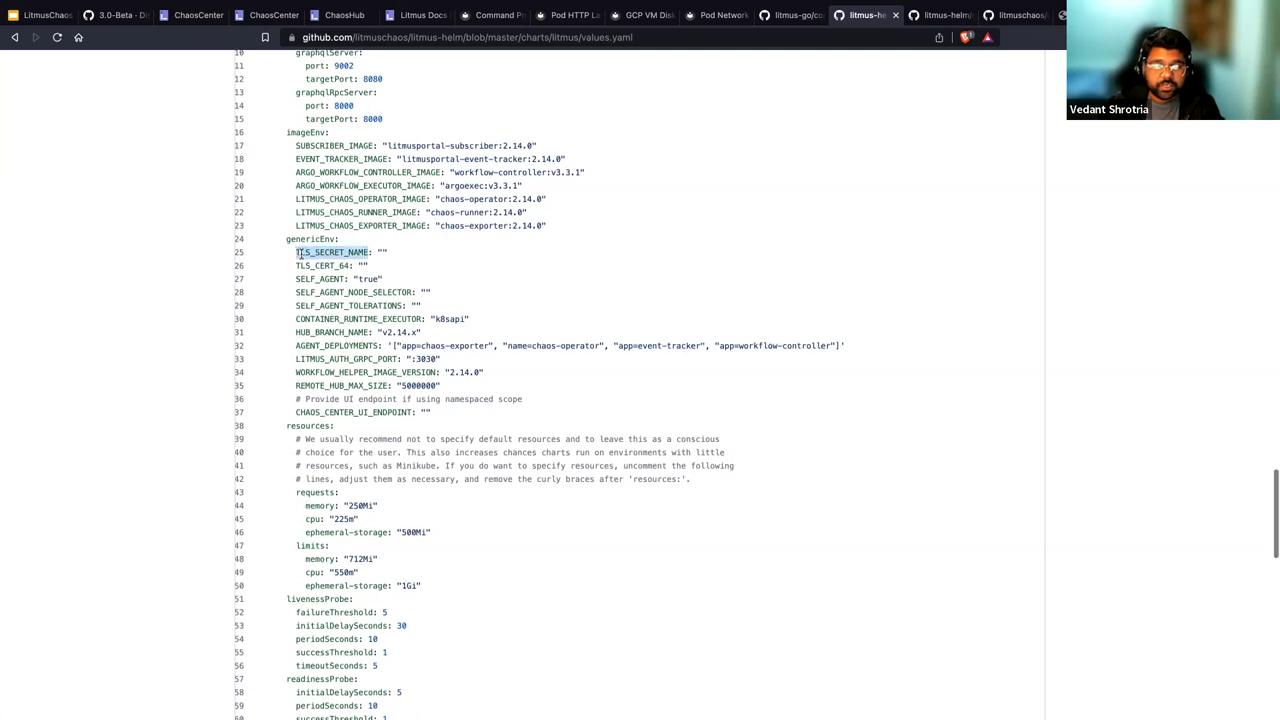
pyautogui.click(366, 252)
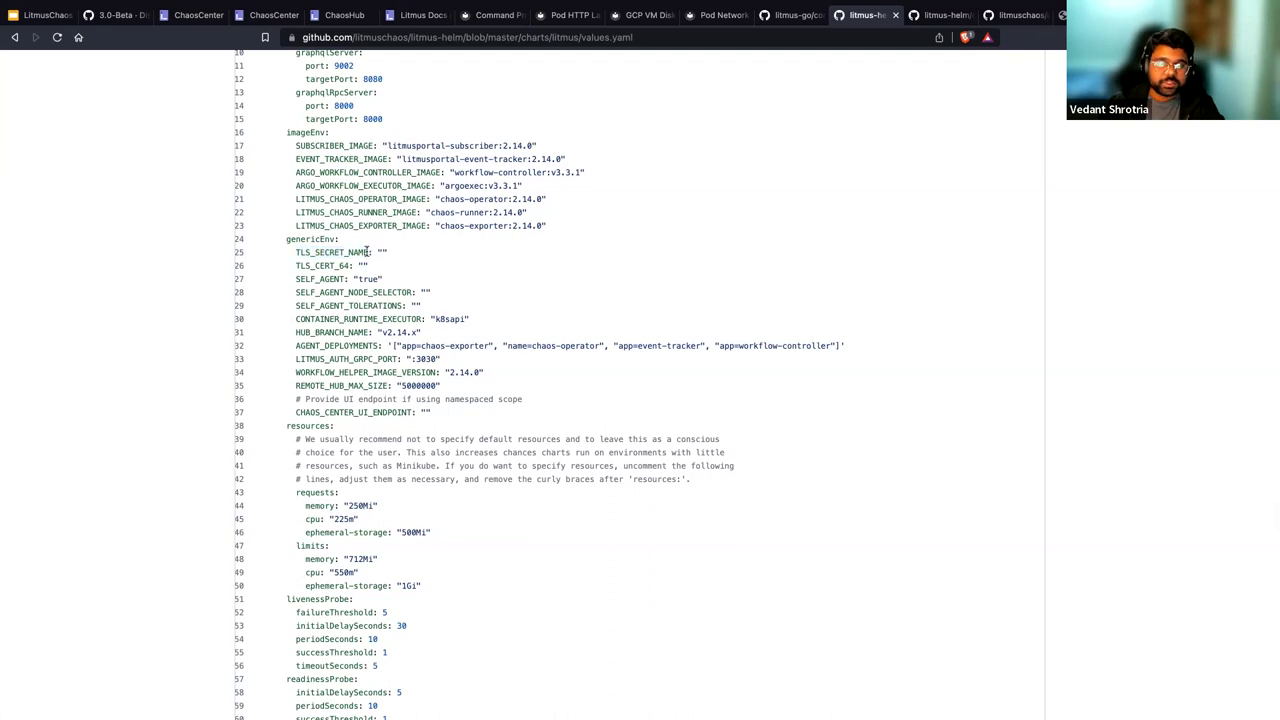
pyautogui.moveTo(372, 252); pyautogui.dragTo(307, 252)
pyautogui.click(322, 265)
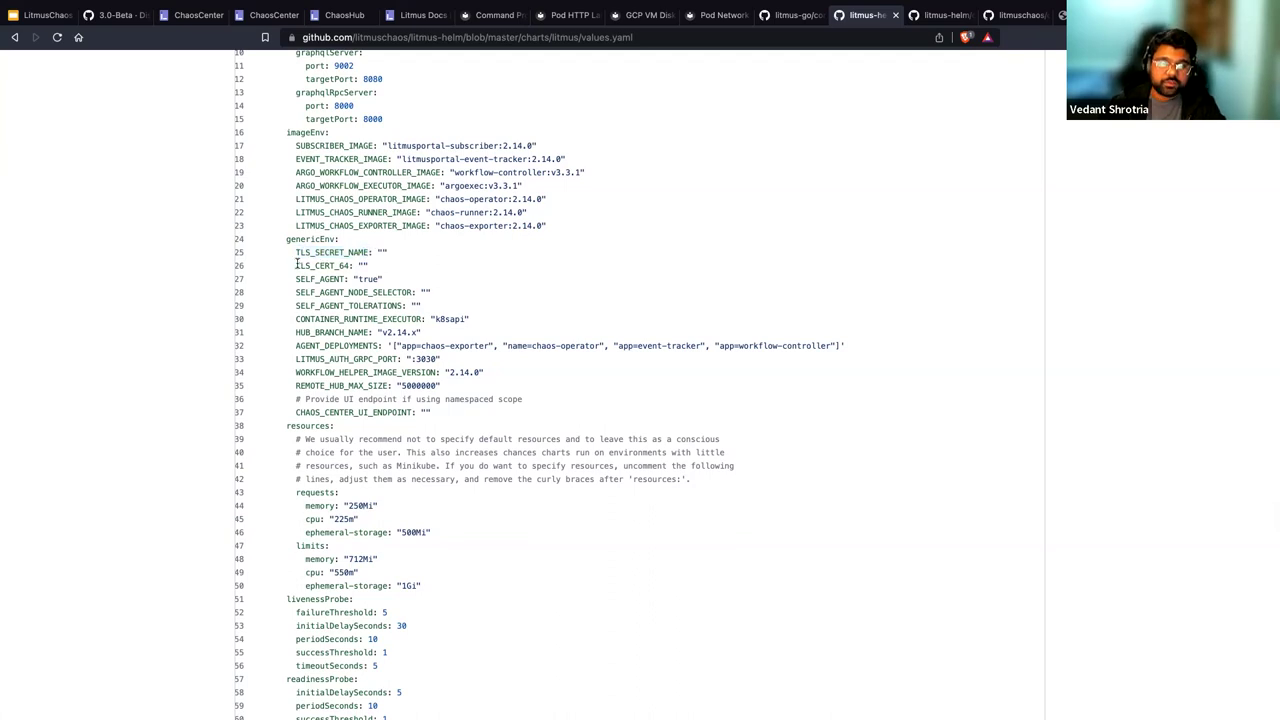
# Step: Examine the TLS_CERT_64 setting under genericEnv in values.yaml, highlighting its key and value
pyautogui.hscroll(2, 297, 264)
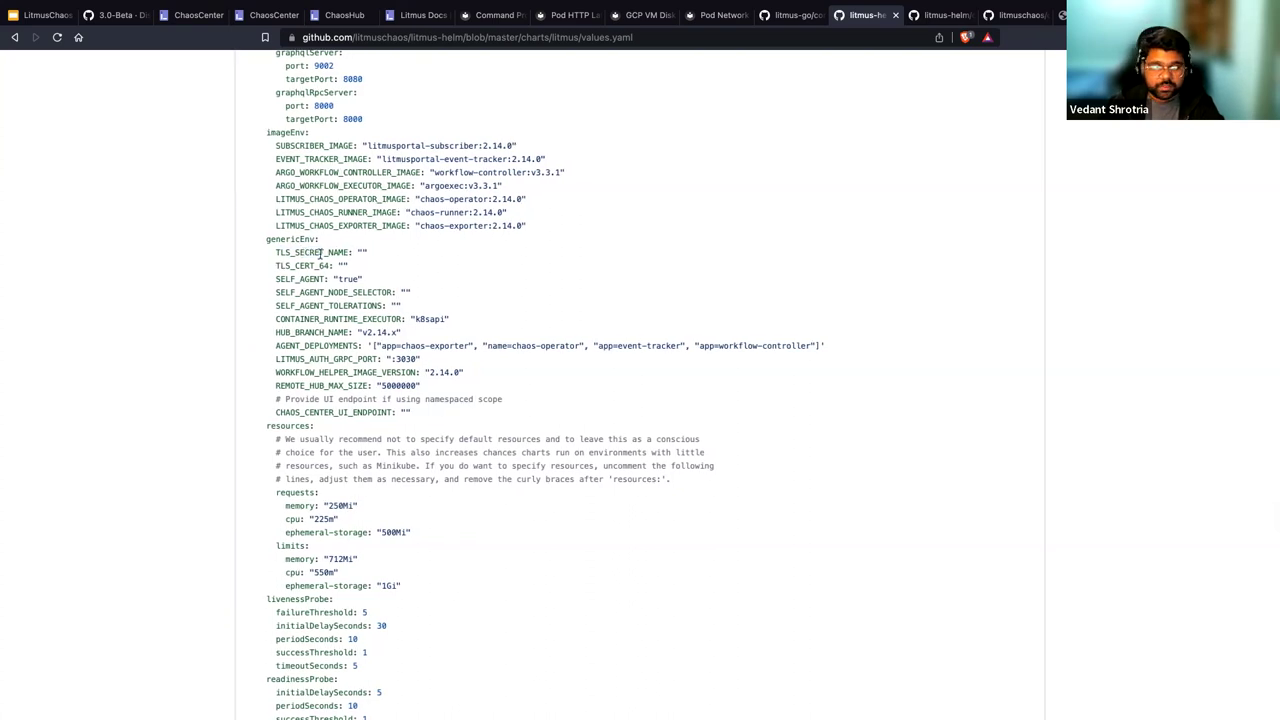
pyautogui.moveTo(275, 265); pyautogui.dragTo(341, 264)
pyautogui.click(341, 263)
pyautogui.scroll(-1, 341, 264)
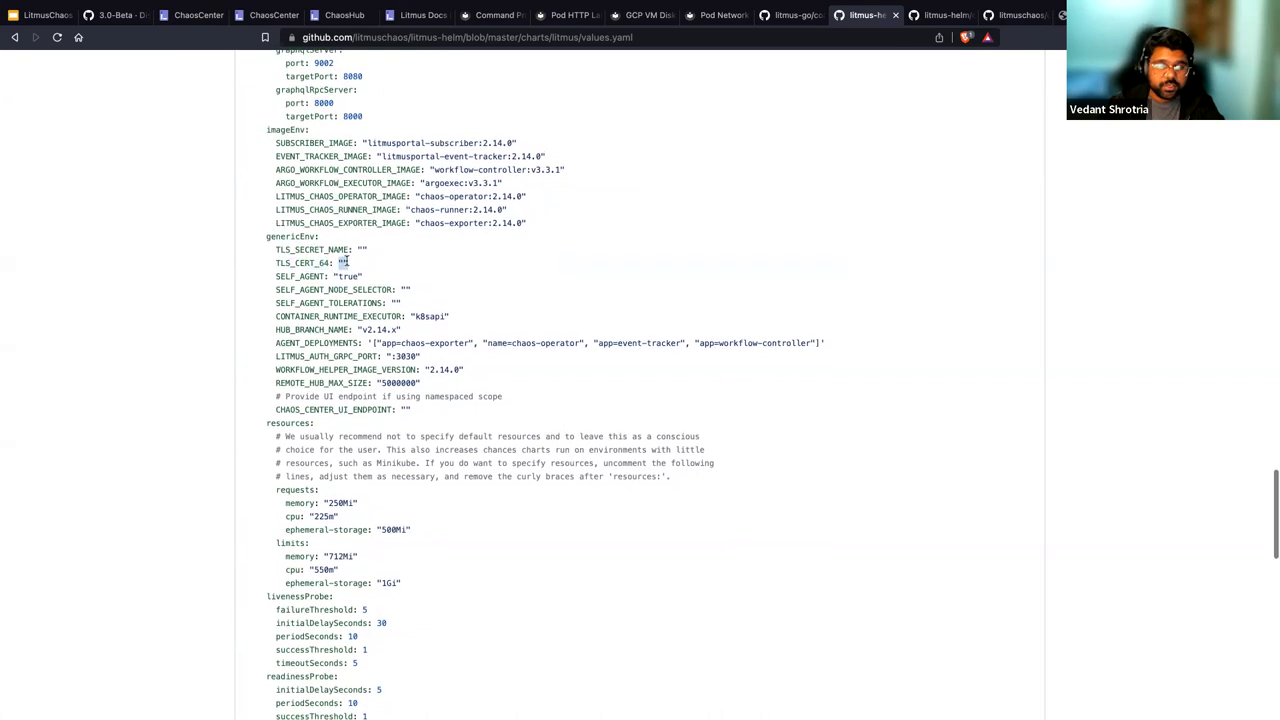
pyautogui.moveTo(330, 264); pyautogui.dragTo(271, 264)
pyautogui.click(317, 262)
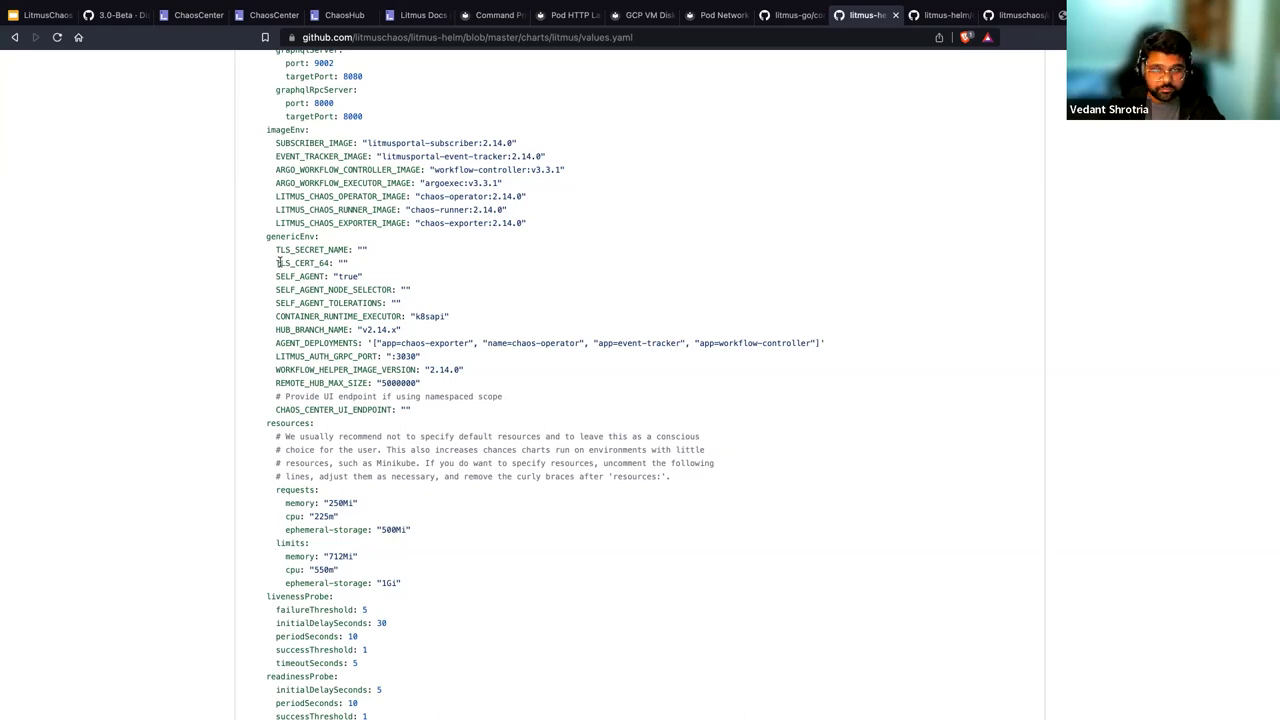
pyautogui.moveTo(277, 262); pyautogui.dragTo(328, 261)
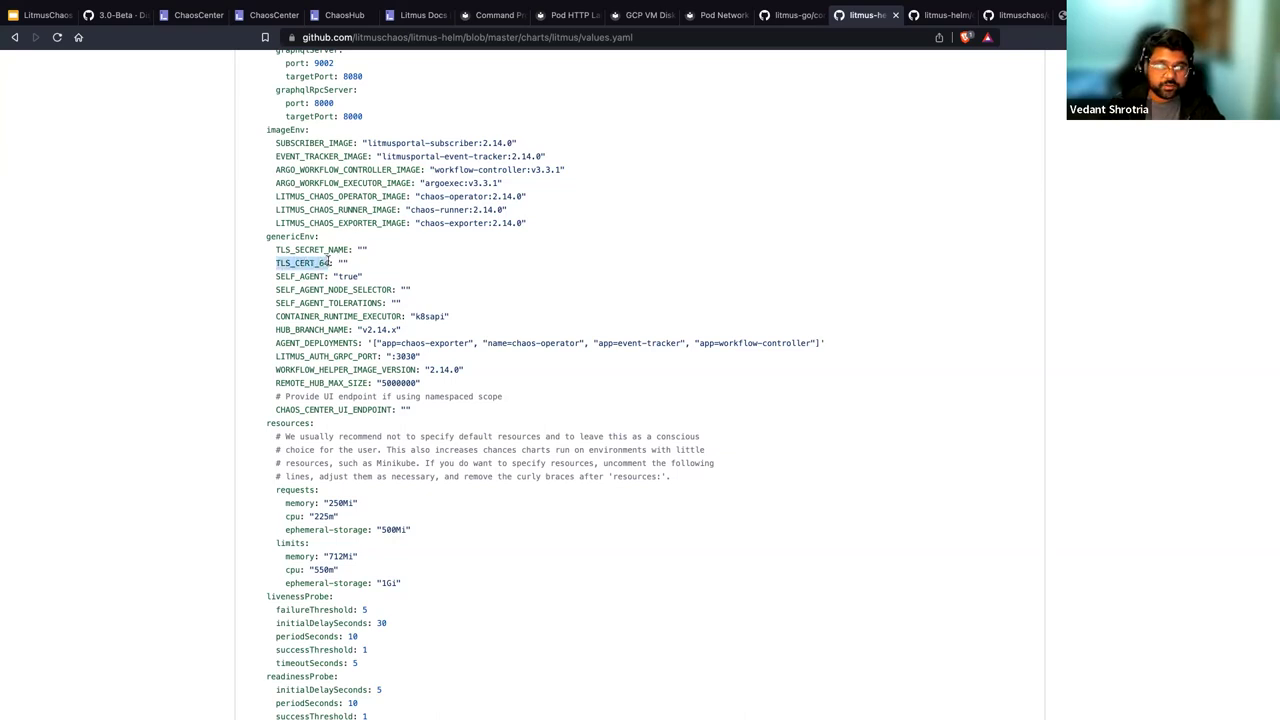
pyautogui.click(348, 265)
pyautogui.moveTo(273, 262); pyautogui.dragTo(336, 261)
pyautogui.click(335, 262)
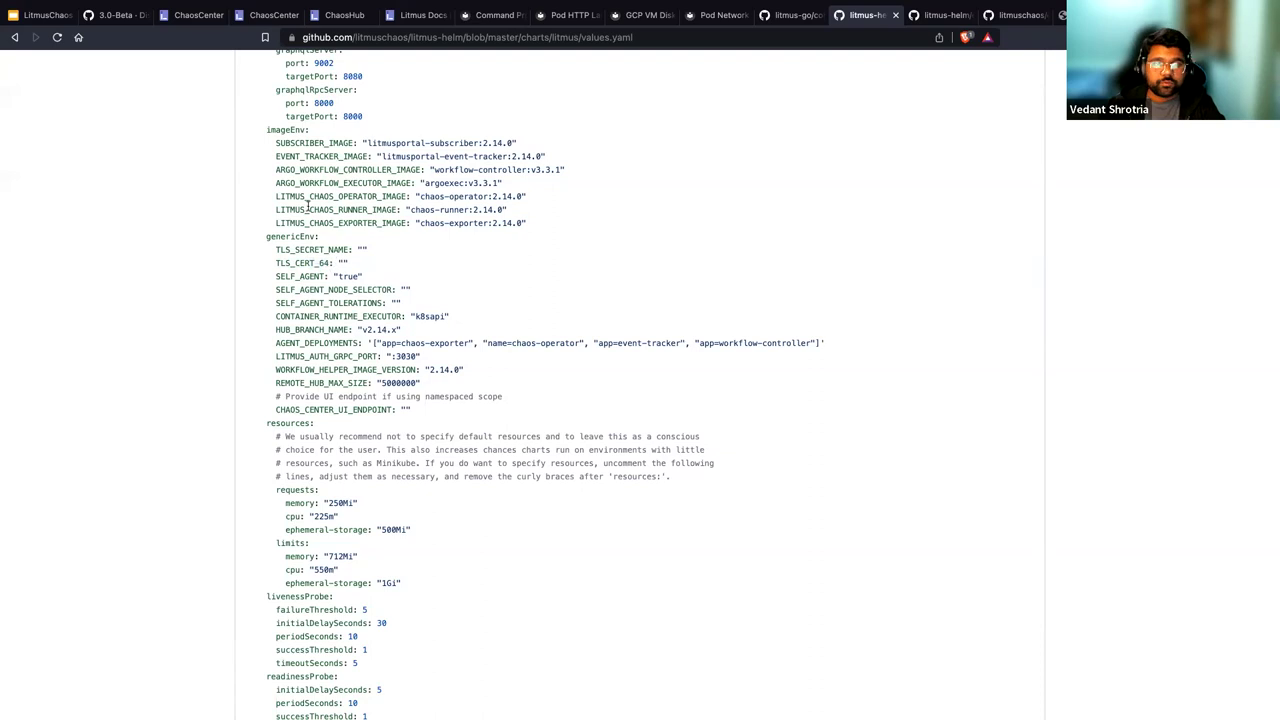
pyautogui.scroll(3, 320, 235)
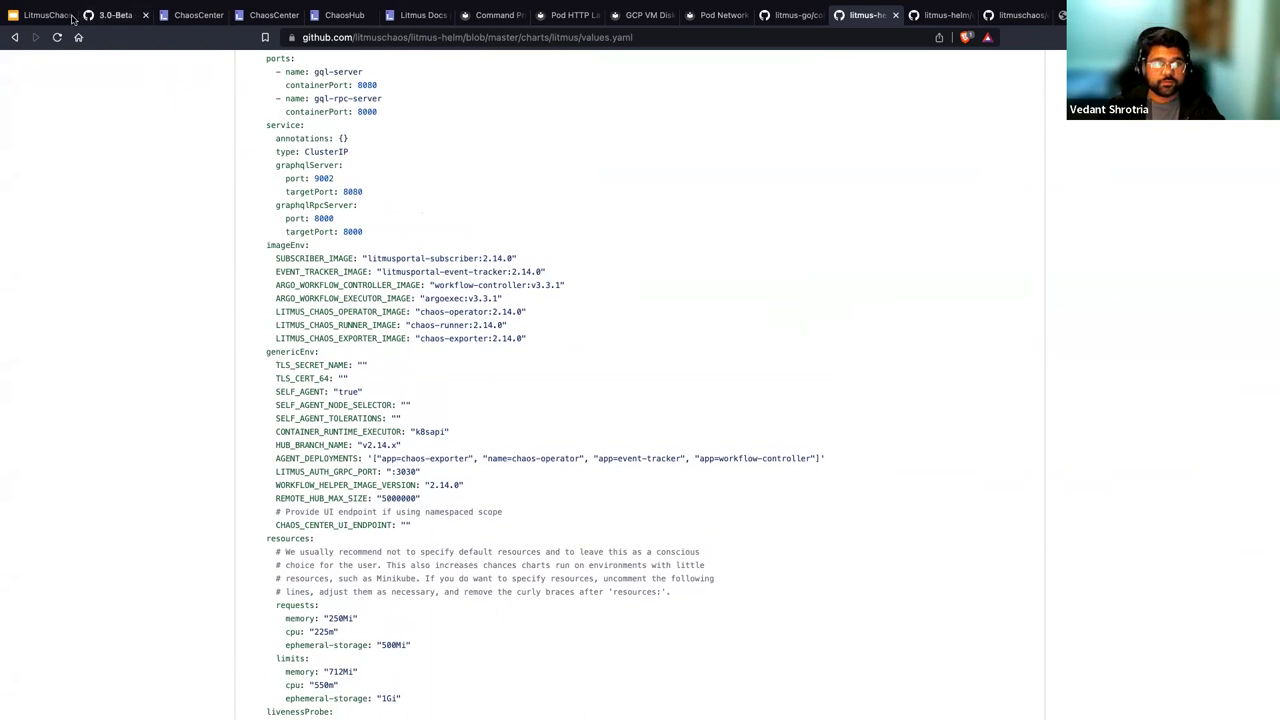
# Step: Switch to the LitmusChaos presentation in Google Slides and highlight “Executed by” on the ChaosCenter Enhancements slide
pyautogui.click(40, 15)
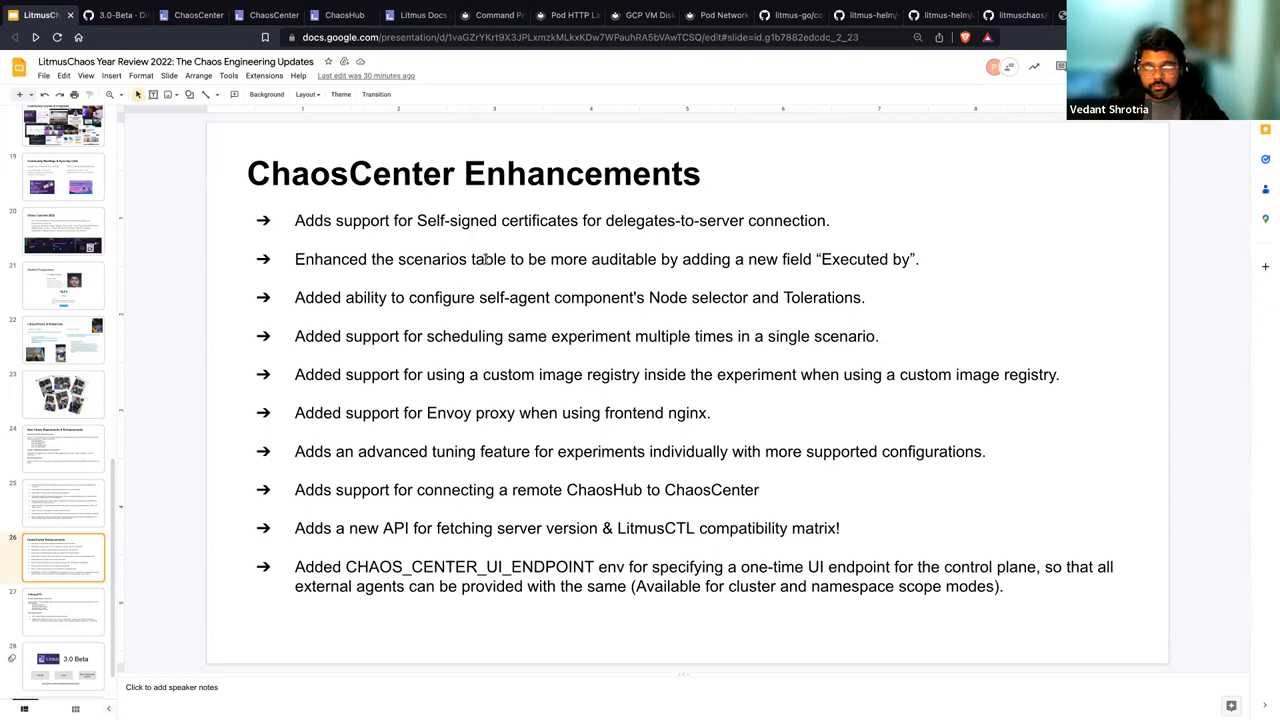
pyautogui.moveTo(814, 259); pyautogui.dragTo(921, 259)
pyautogui.click(921, 259)
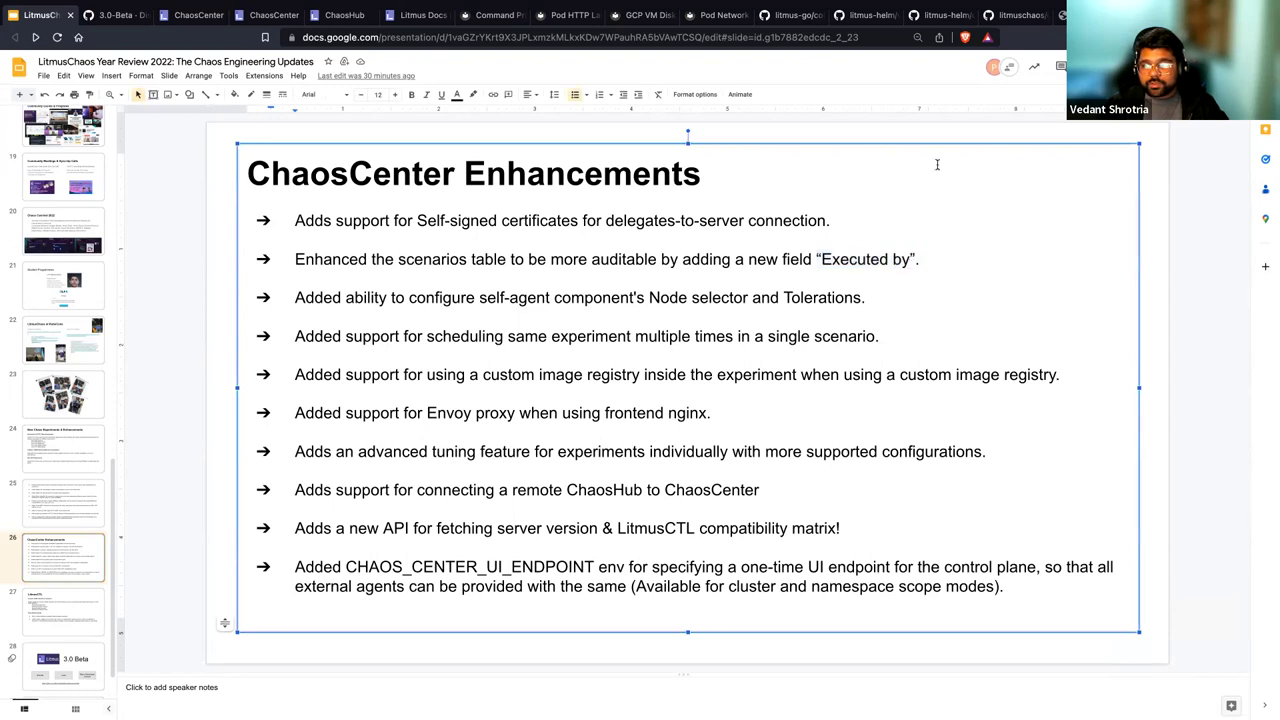
# Step: Switch to ChaosCenter, open the chaos scenario runs, and highlight the Executed By column heading
pyautogui.click(272, 15)
pyautogui.click(94, 206)
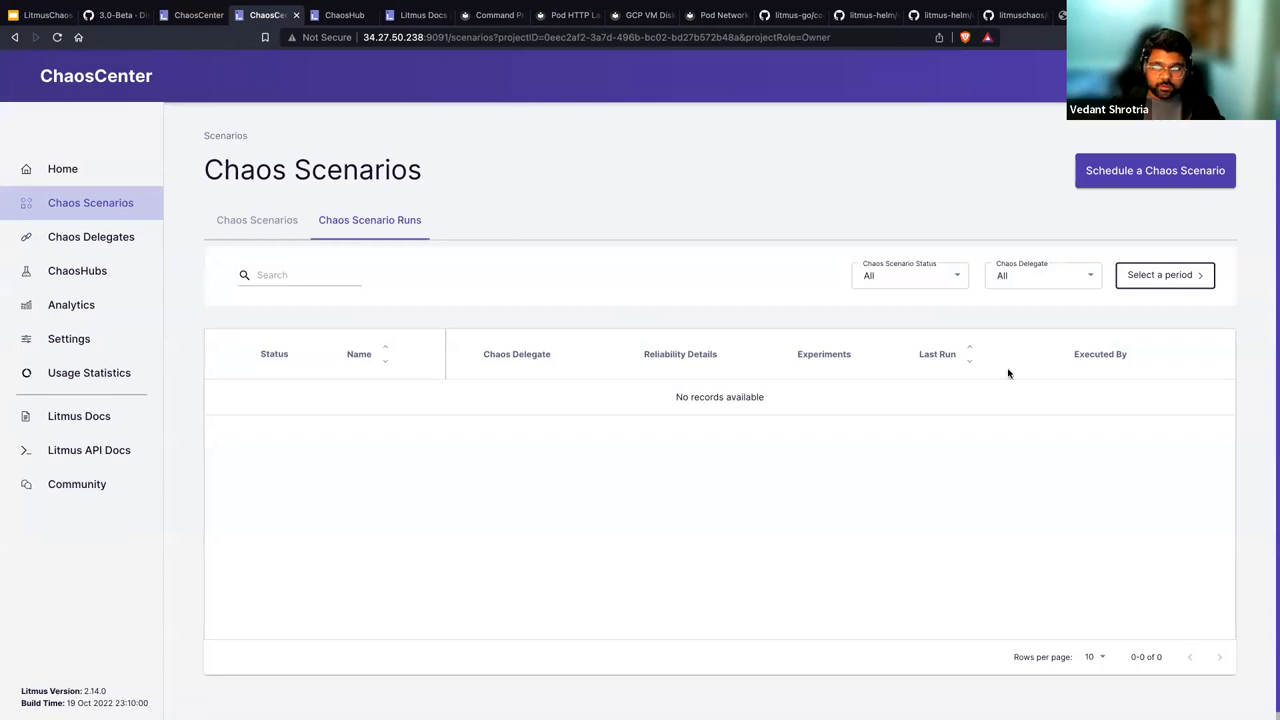
pyautogui.moveTo(1066, 354); pyautogui.dragTo(1131, 357)
pyautogui.click(1127, 352)
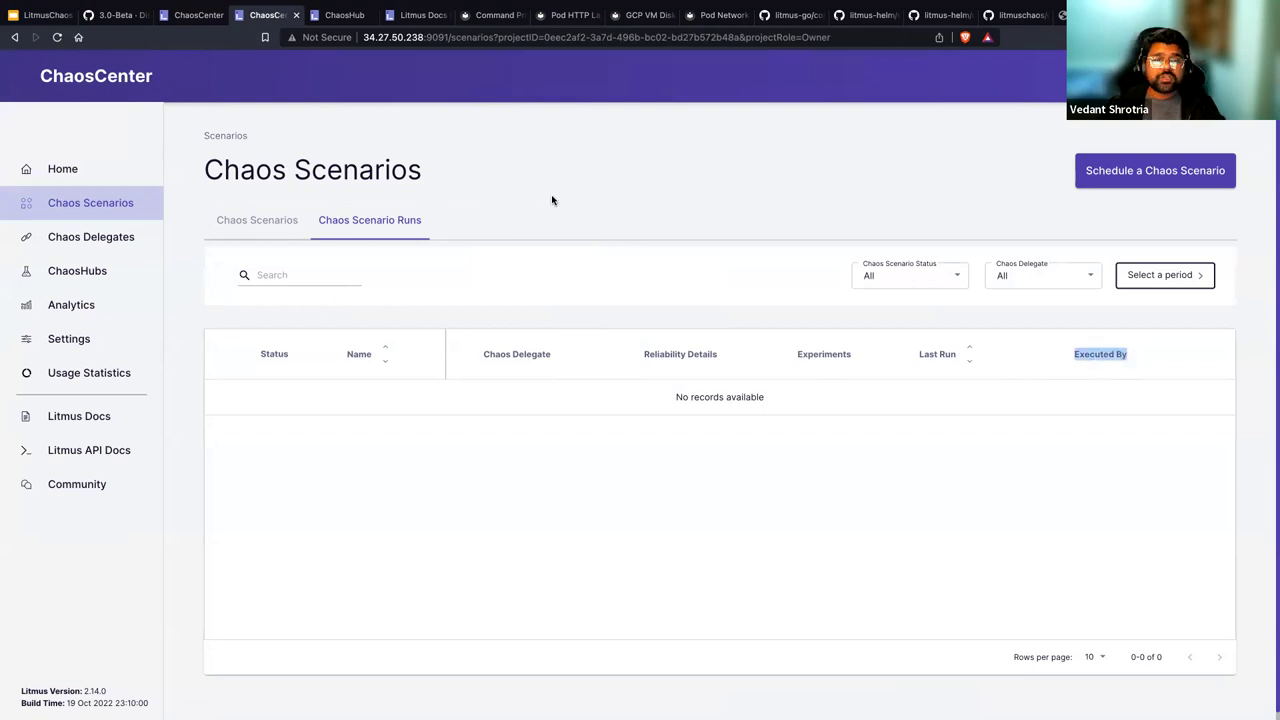
pyautogui.click(1079, 354)
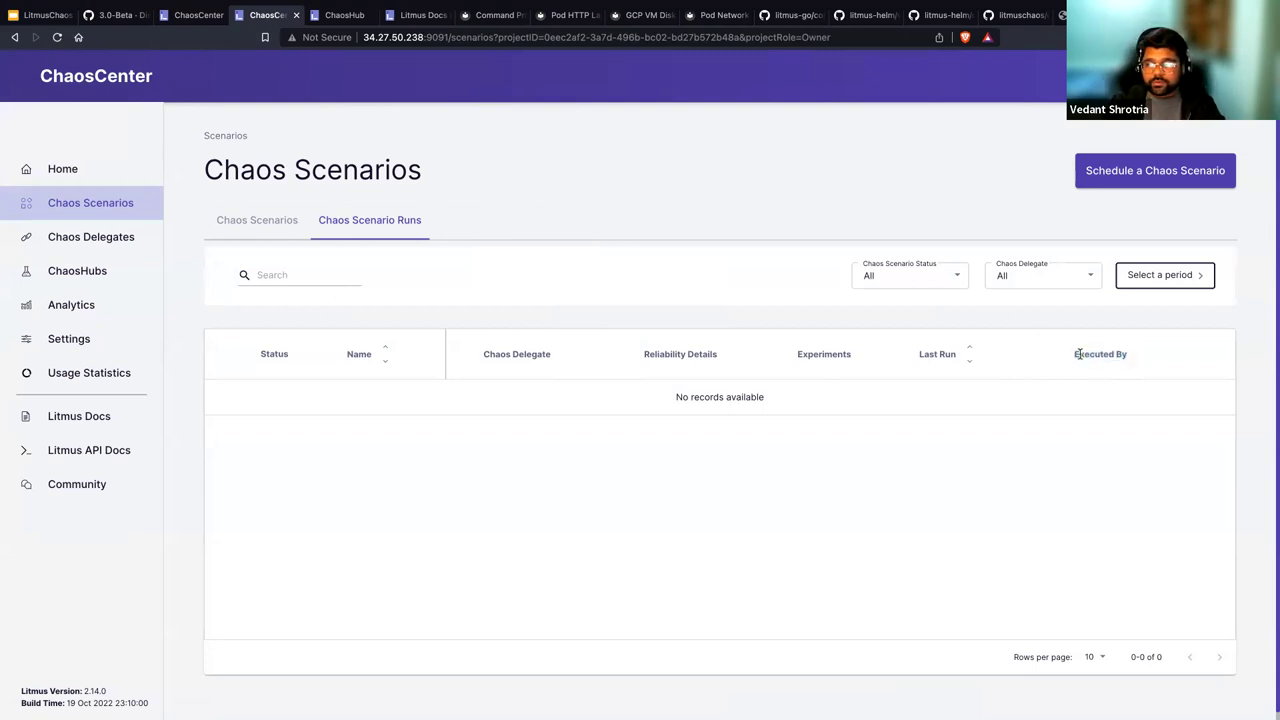
pyautogui.moveTo(1075, 354); pyautogui.dragTo(1126, 355)
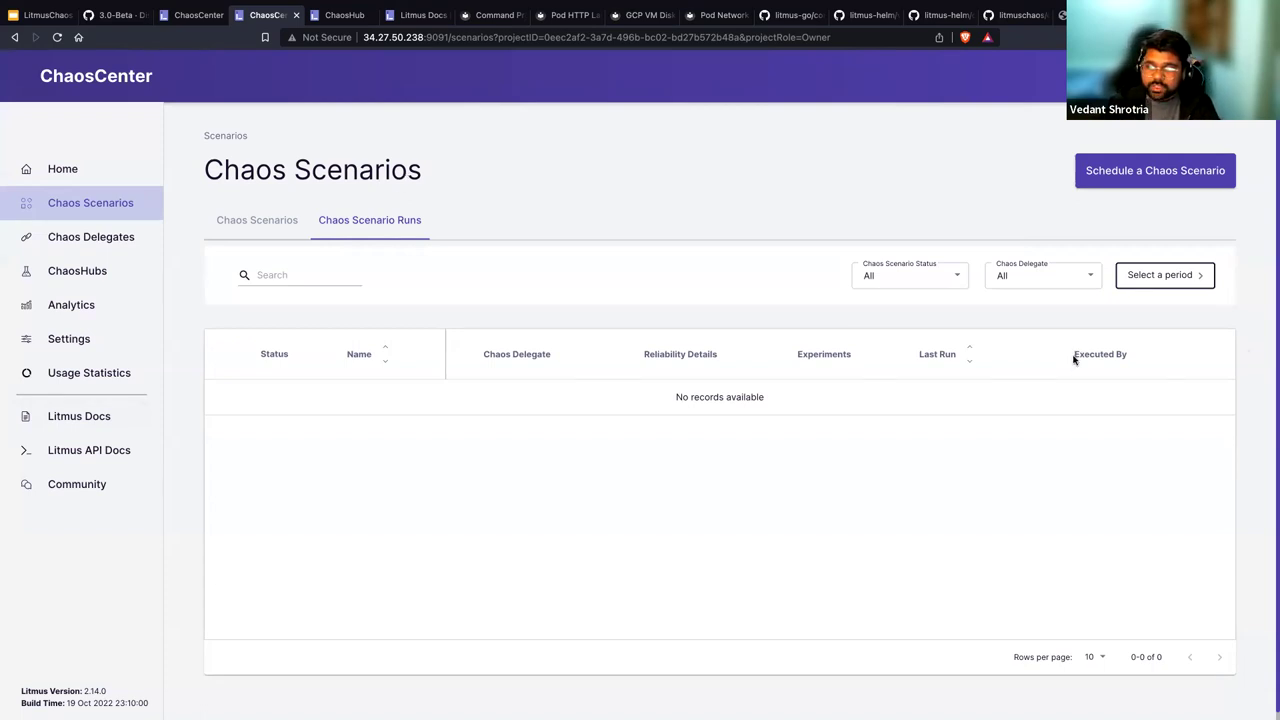
pyautogui.moveTo(1072, 354); pyautogui.dragTo(1128, 356)
pyautogui.click(401, 401)
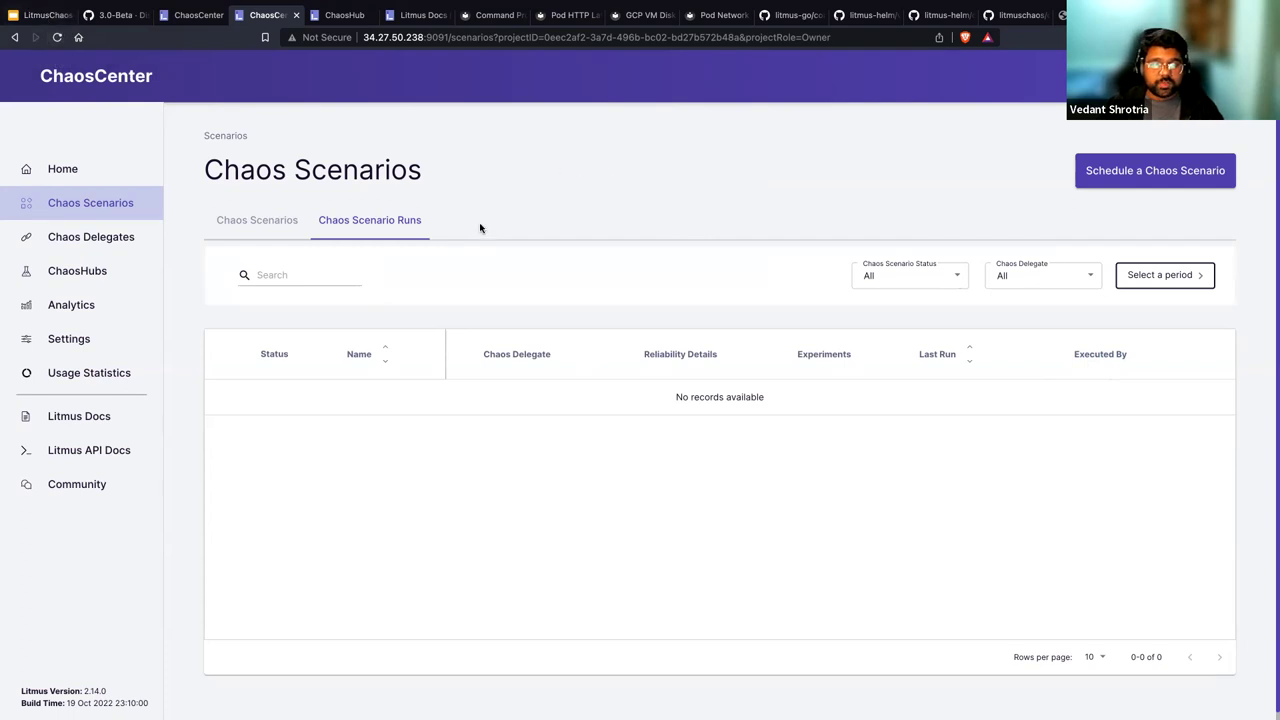
# Step: Show the Chaos Scenarios list, highlight its Last Updated By column heading, and compare the list with the scenario runs
pyautogui.click(255, 229)
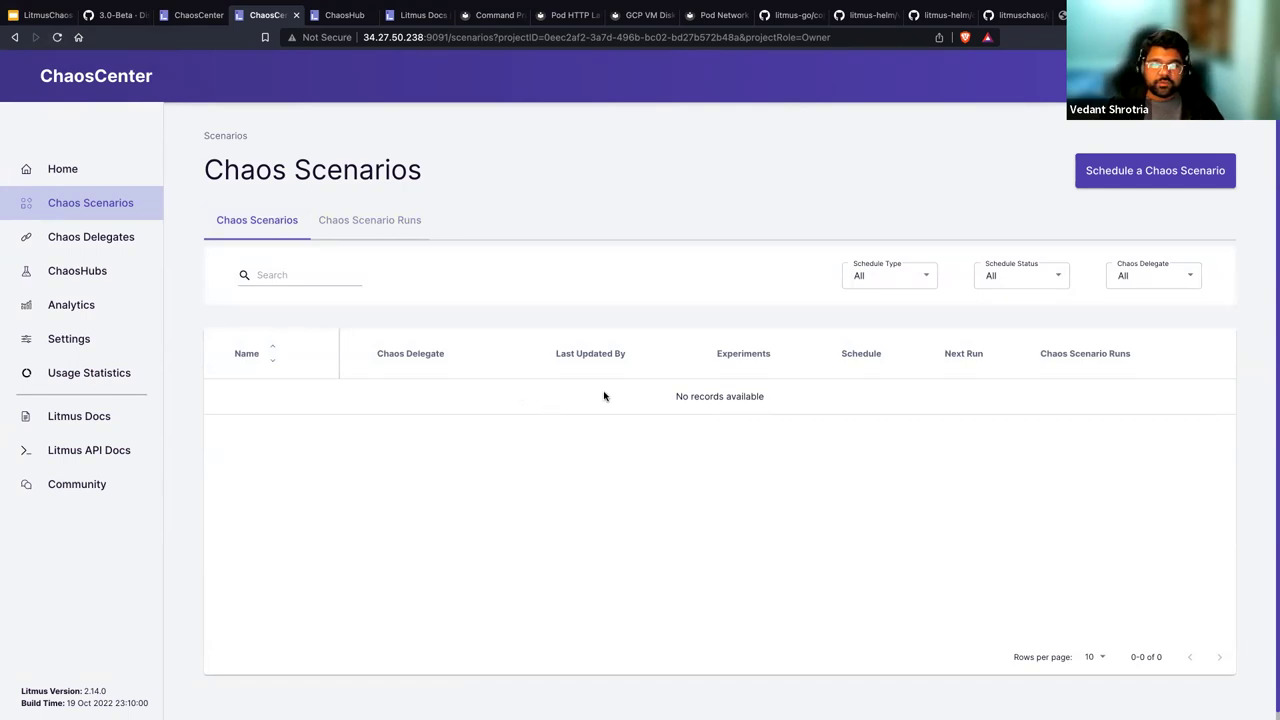
pyautogui.moveTo(627, 355); pyautogui.dragTo(553, 355)
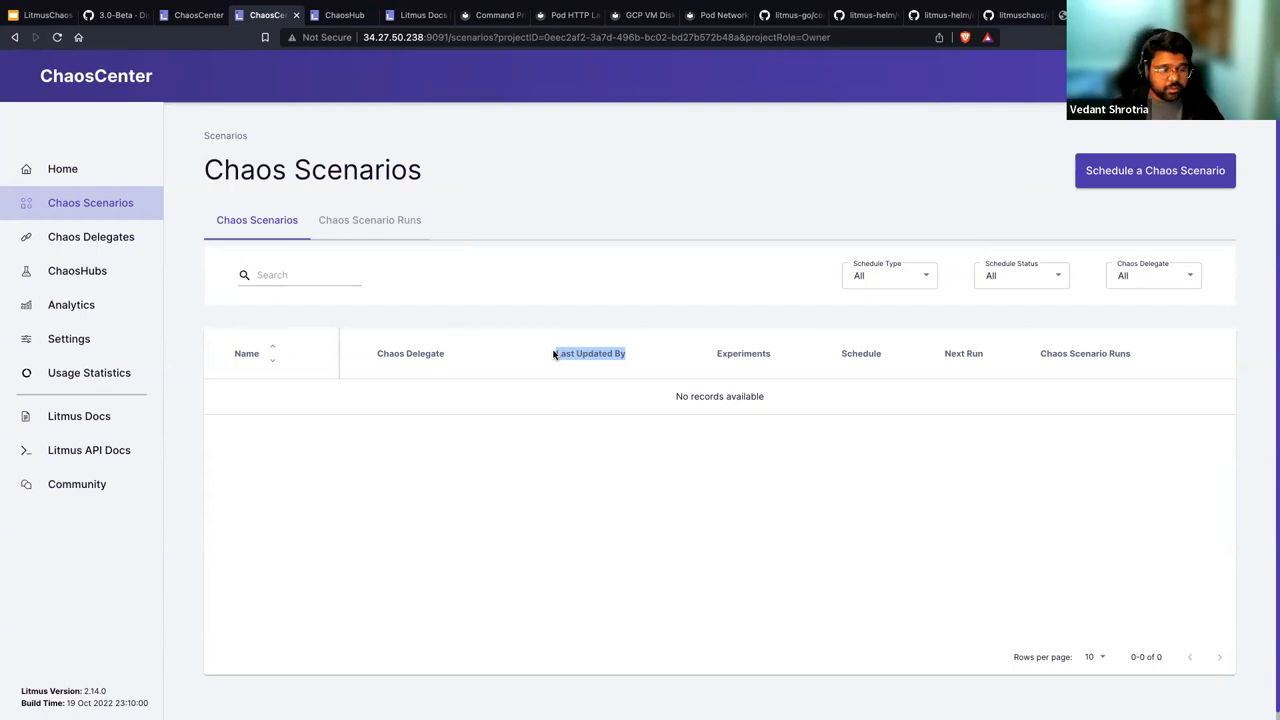
pyautogui.click(553, 354)
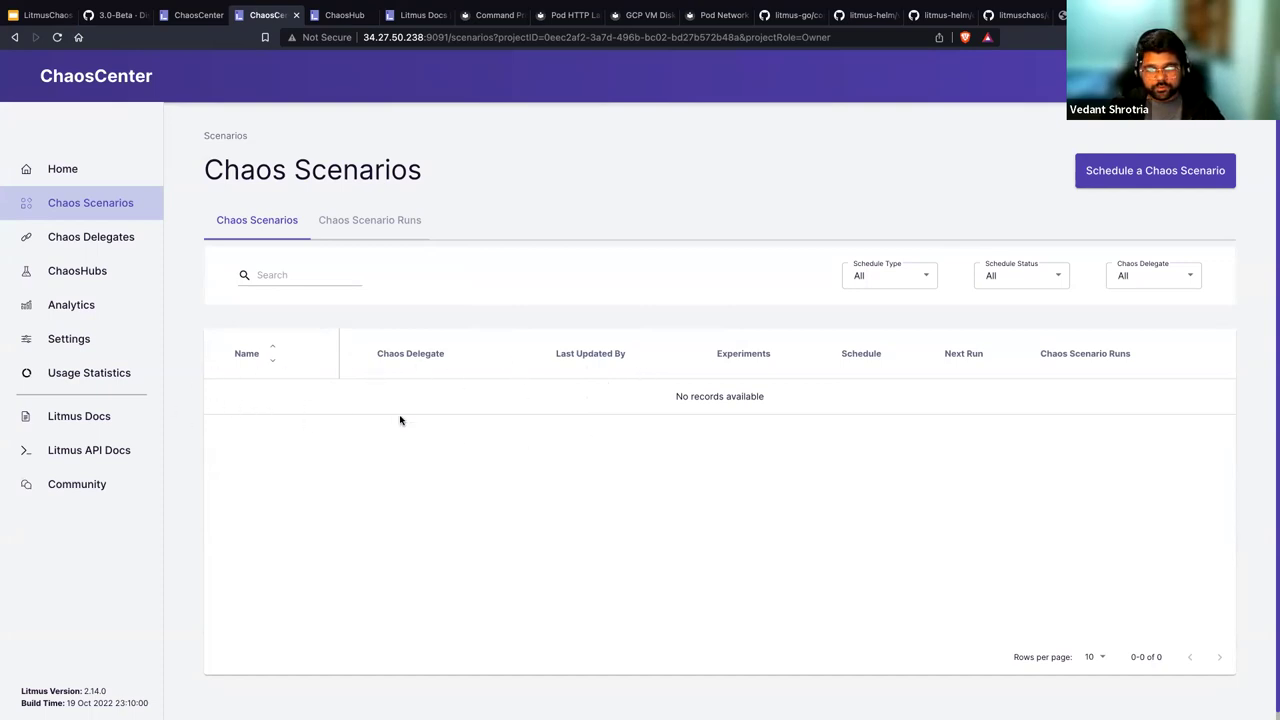
pyautogui.click(370, 234)
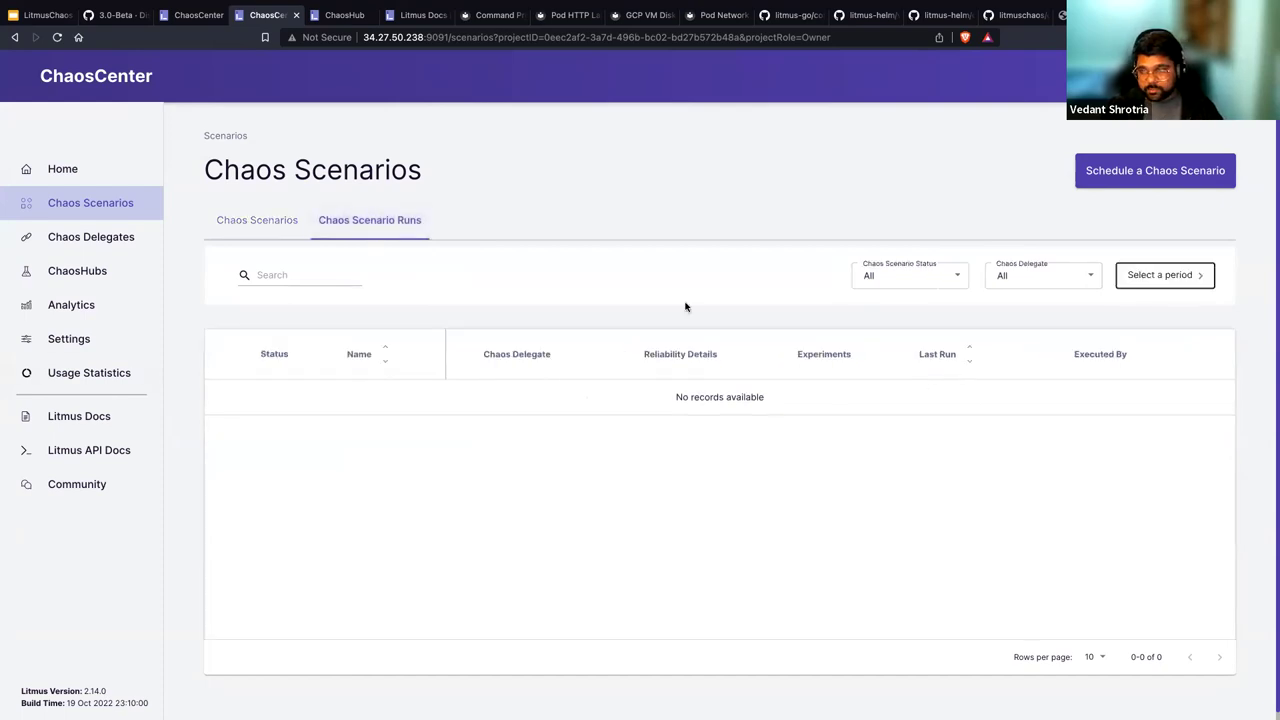
pyautogui.click(230, 225)
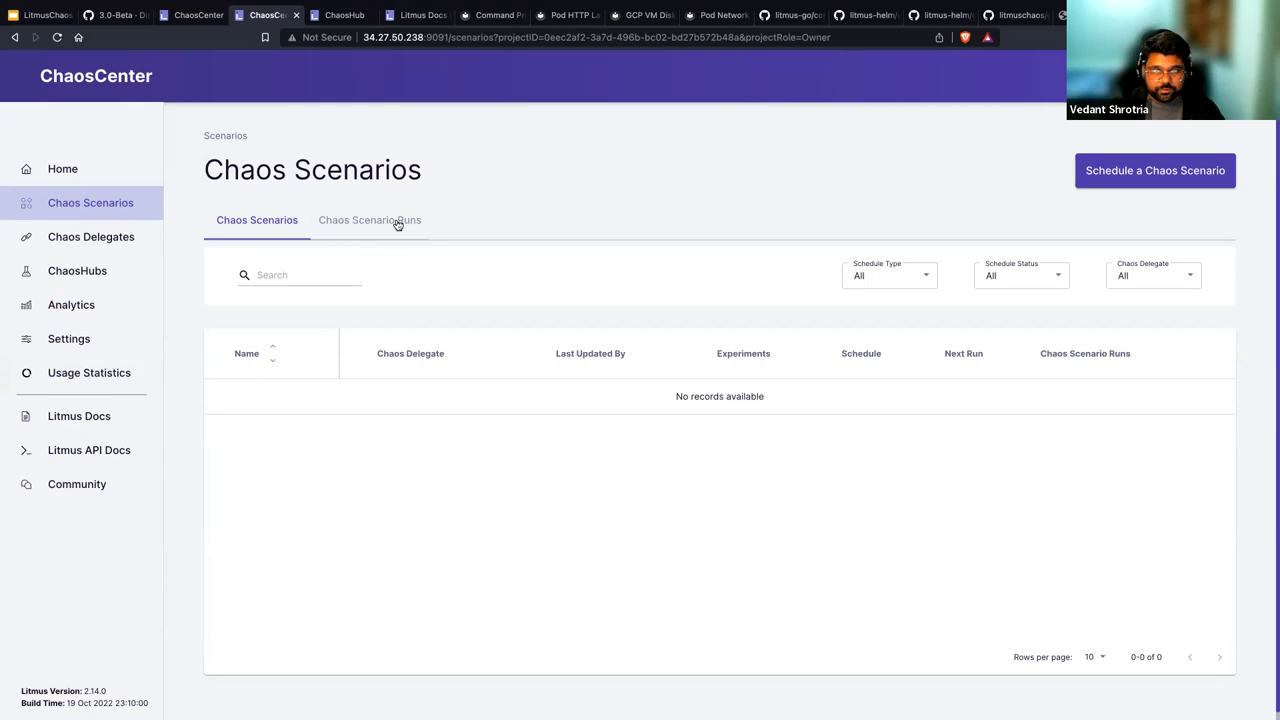
# Step: Revisit the enhancements slide, then highlight SELF_AGENT_NODE_SELECTOR and SELF_AGENT_TOLERATIONS in the litmus-helm values.yaml on GitHub
pyautogui.click(43, 17)
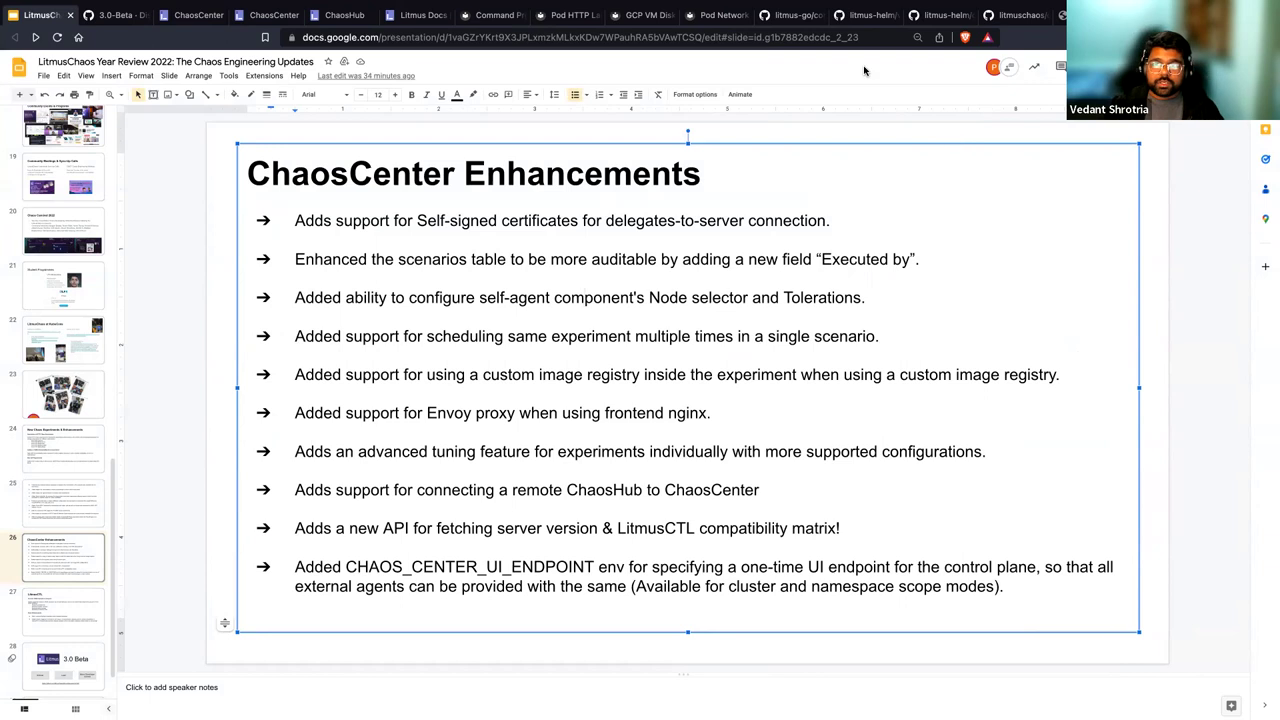
pyautogui.click(862, 15)
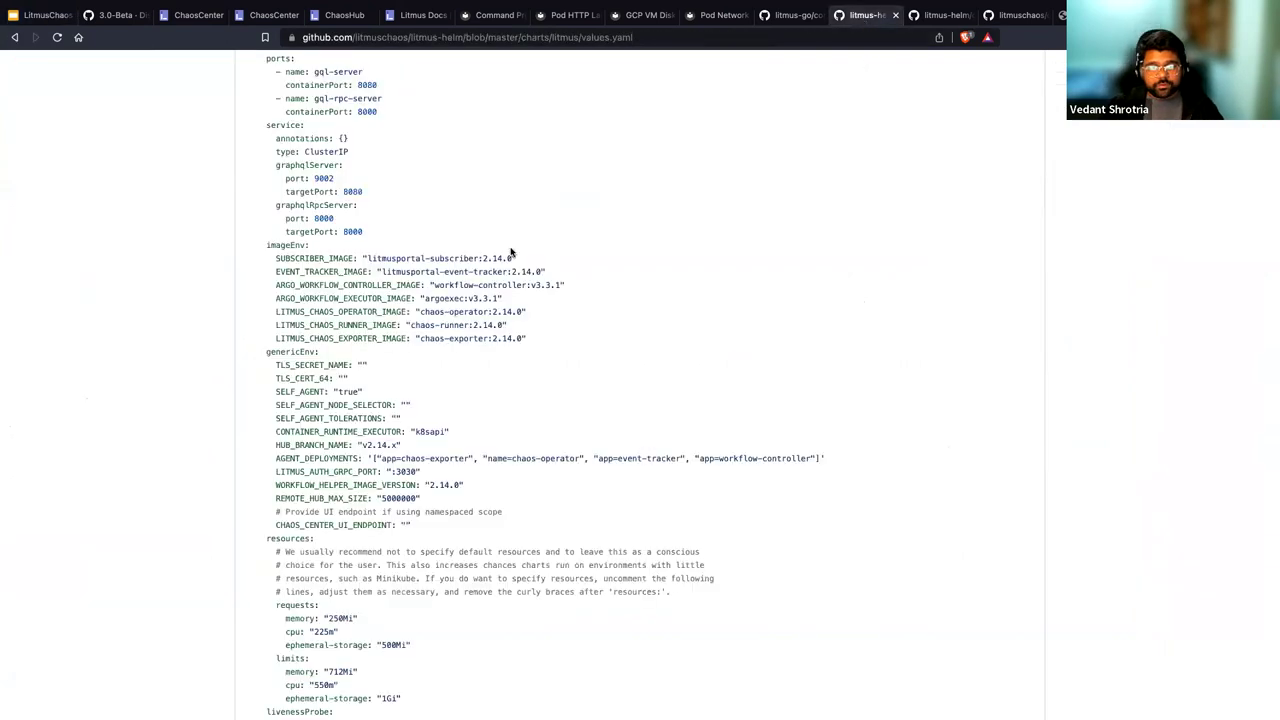
pyautogui.scroll(-4, 486, 280)
pyautogui.scroll(2, 479, 287)
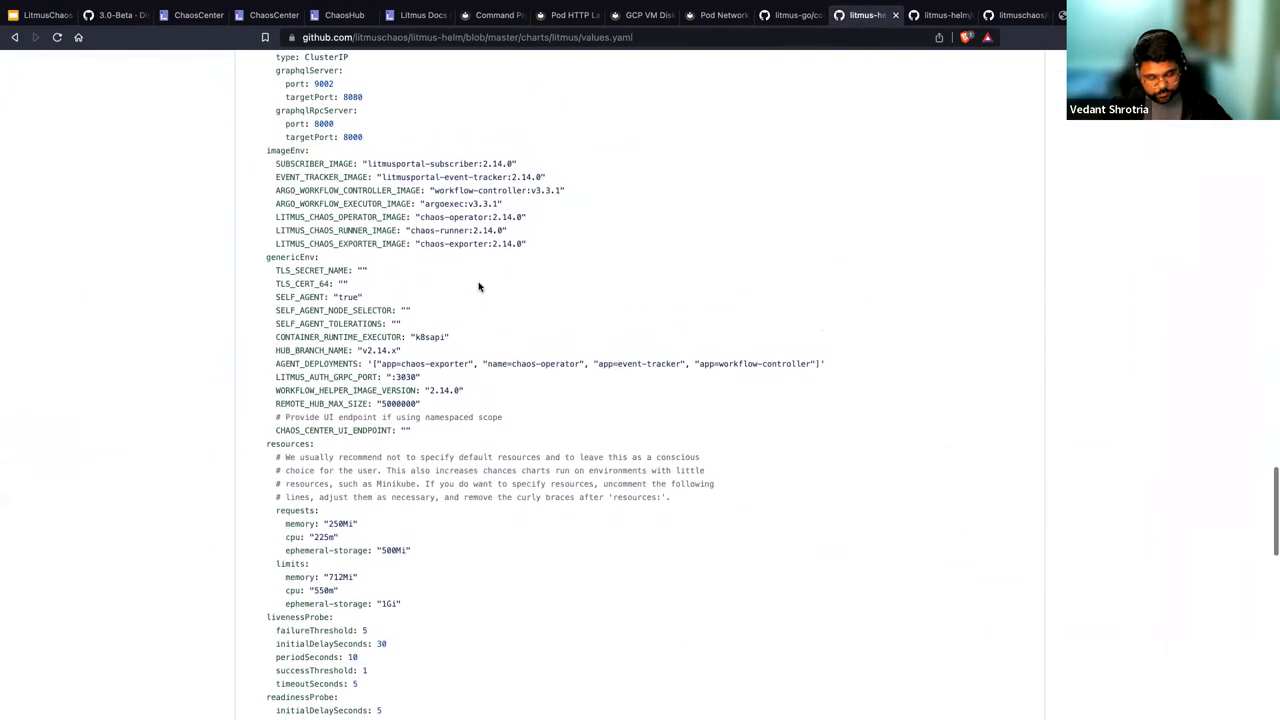
pyautogui.hotkey('ctrl', '+')
pyautogui.hotkey('ctrl', '+')
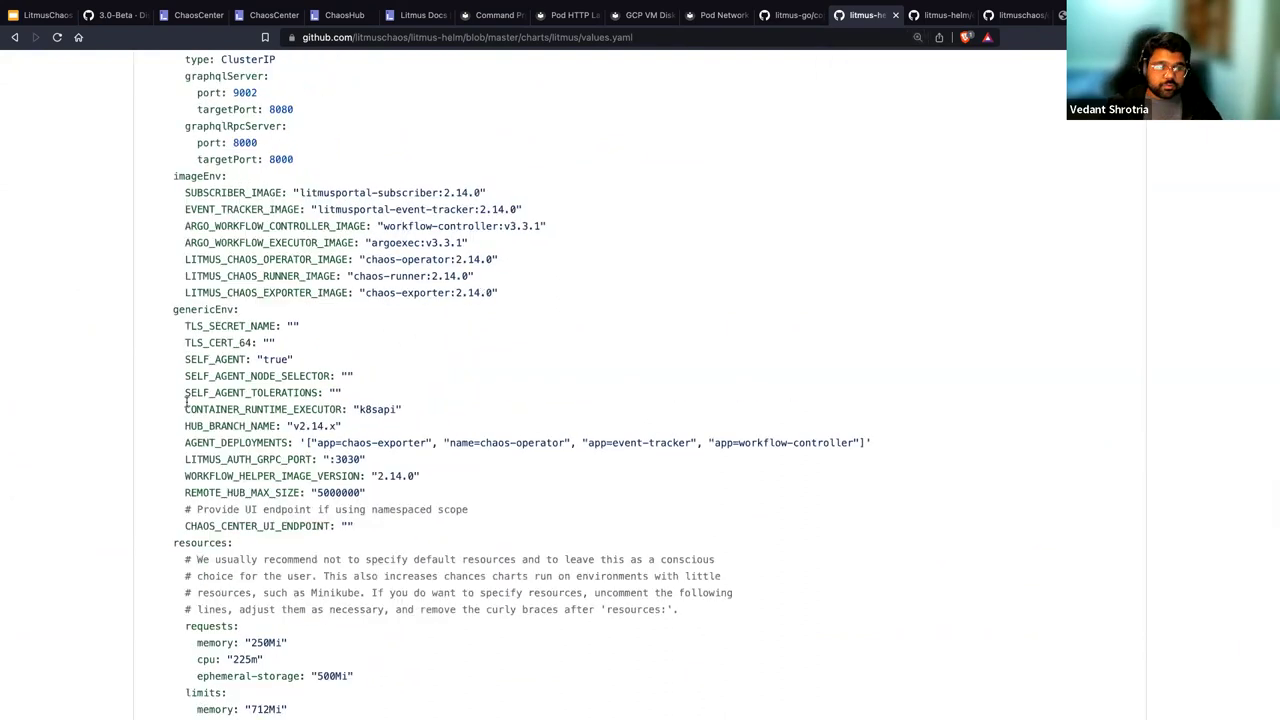
pyautogui.moveTo(181, 375)
pyautogui.mouseDown()
pyautogui.moveTo(343, 392)
pyautogui.moveTo(366, 376)
pyautogui.moveTo(172, 393)
pyautogui.mouseUp()
pyautogui.click(350, 397)
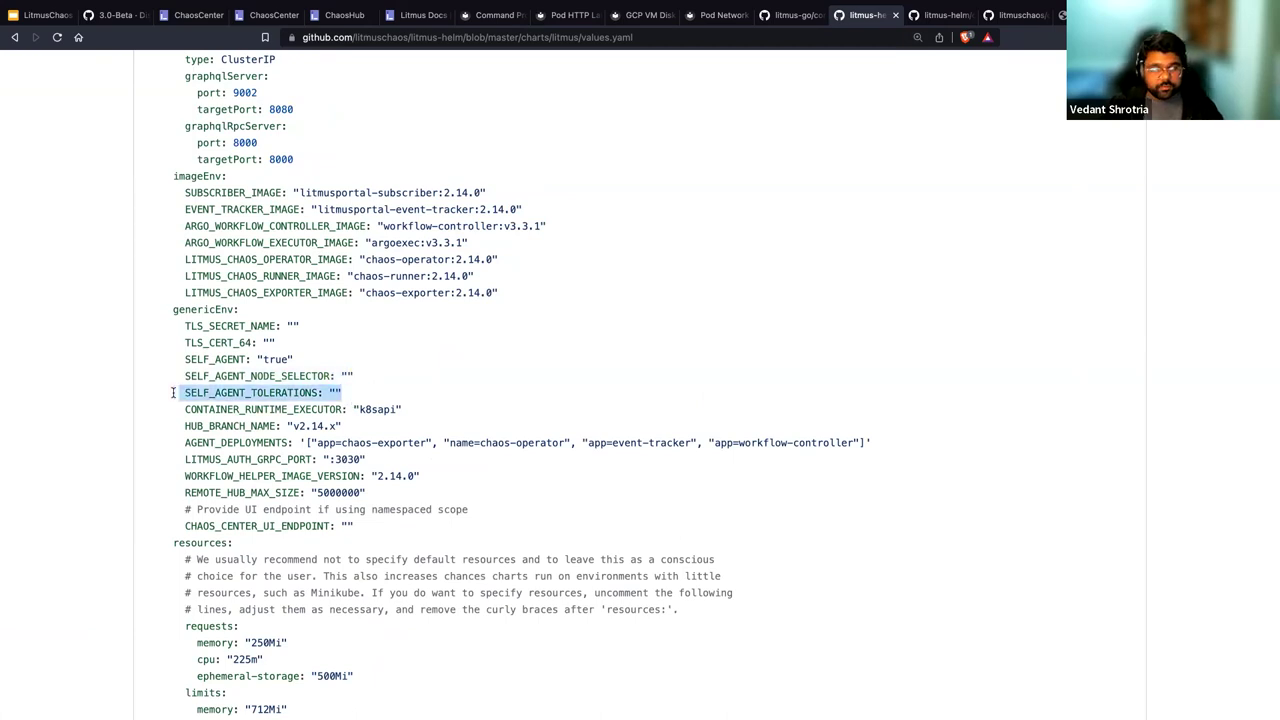
pyautogui.click(359, 398)
pyautogui.moveTo(359, 398); pyautogui.dragTo(135, 380)
pyautogui.click(340, 390)
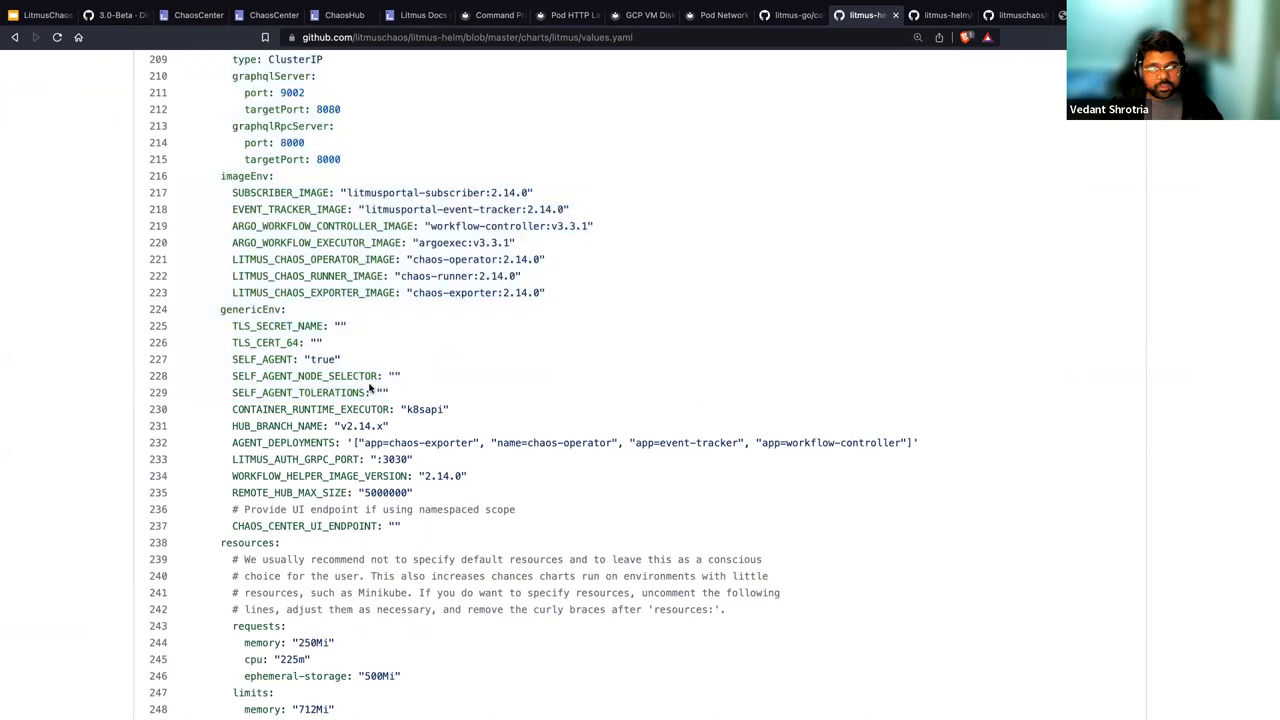
pyautogui.moveTo(403, 393); pyautogui.dragTo(183, 377)
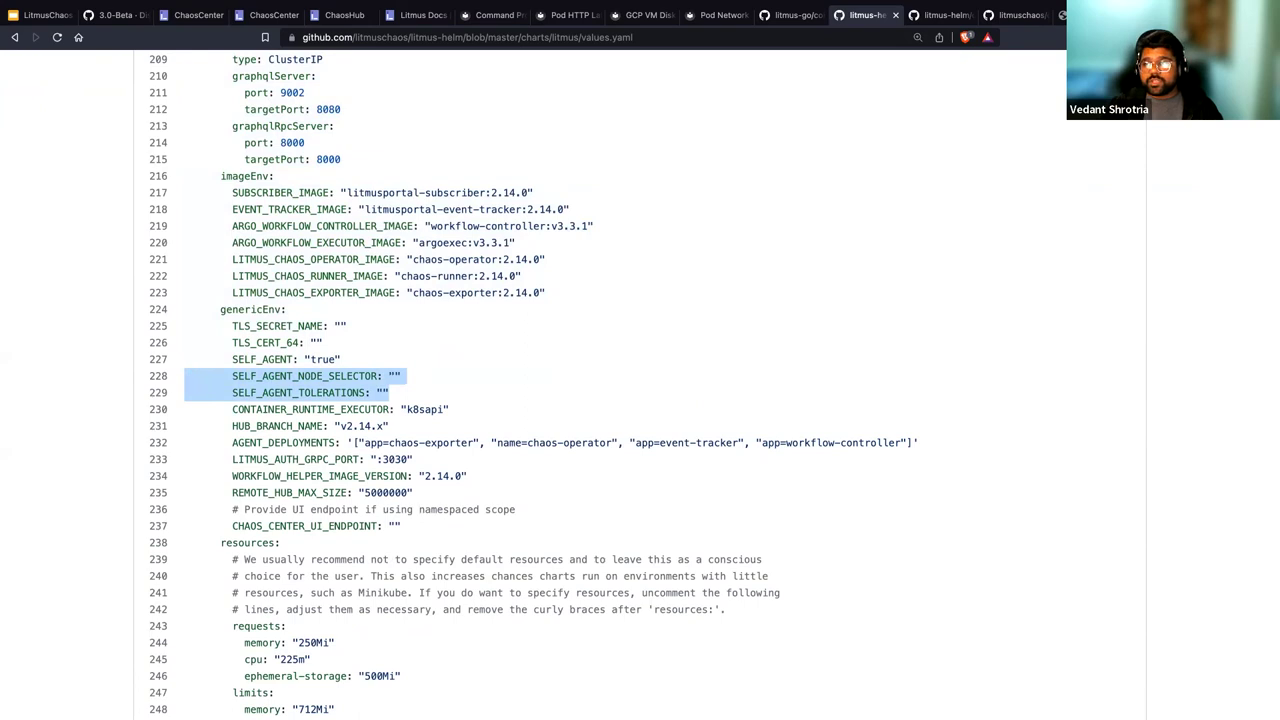
# Step: Look through the litmusctl README on GitHub, then open Usage_interactive.md and show the Chaos Delegate field descriptions
pyautogui.click(1020, 15)
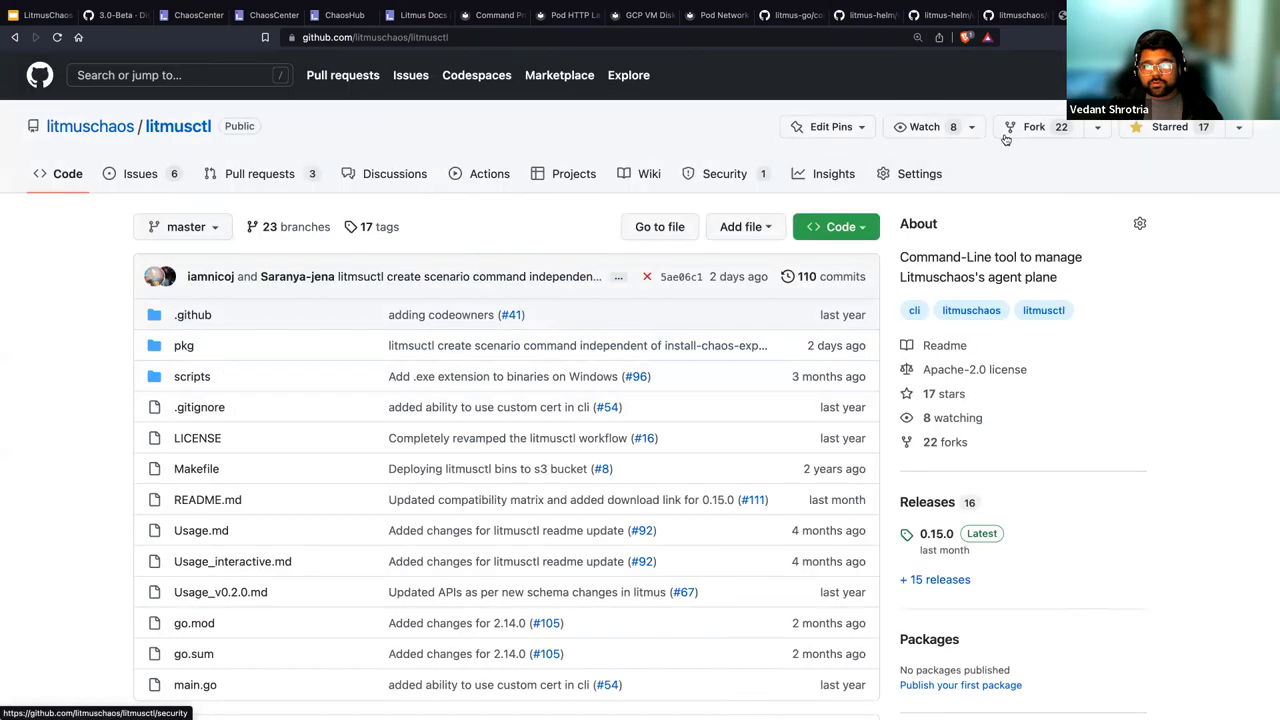
pyautogui.scroll(-3, 760, 190)
pyautogui.scroll(3, 860, 250)
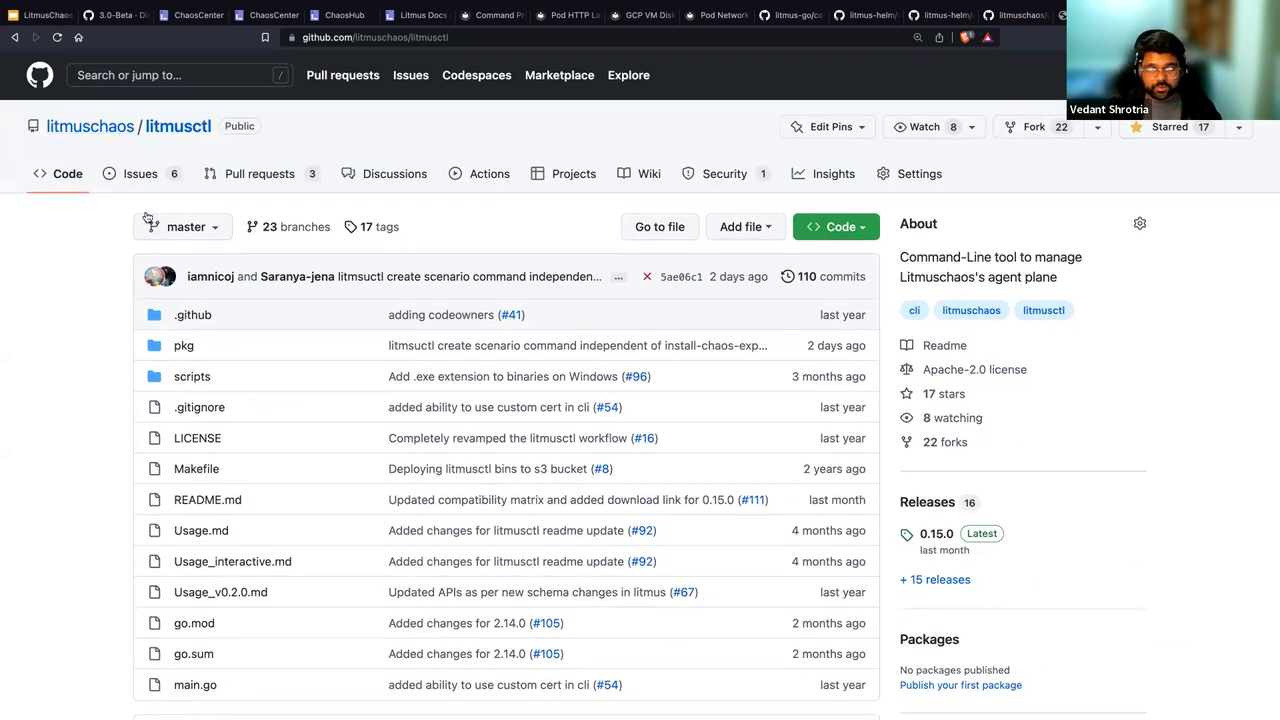
pyautogui.scroll(-3, 66, 388)
pyautogui.scroll(-5, 66, 388)
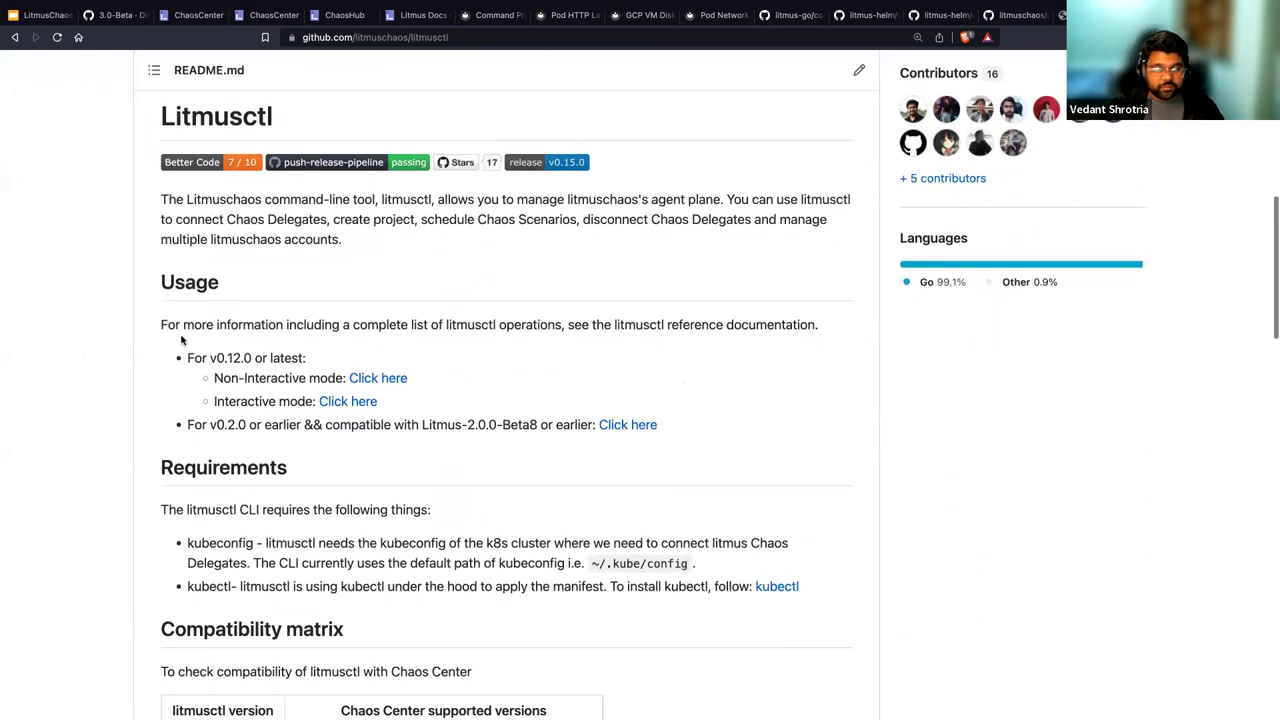
pyautogui.scroll(-2, 171, 268)
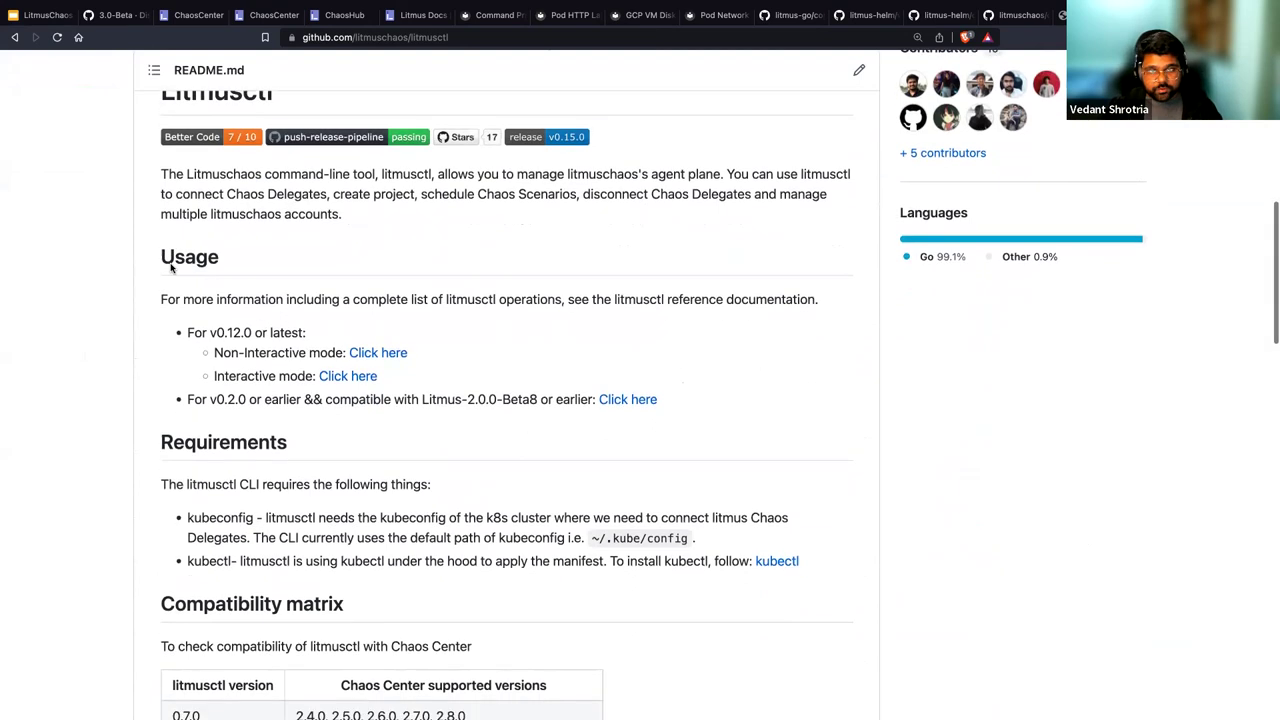
pyautogui.scroll(1, 171, 268)
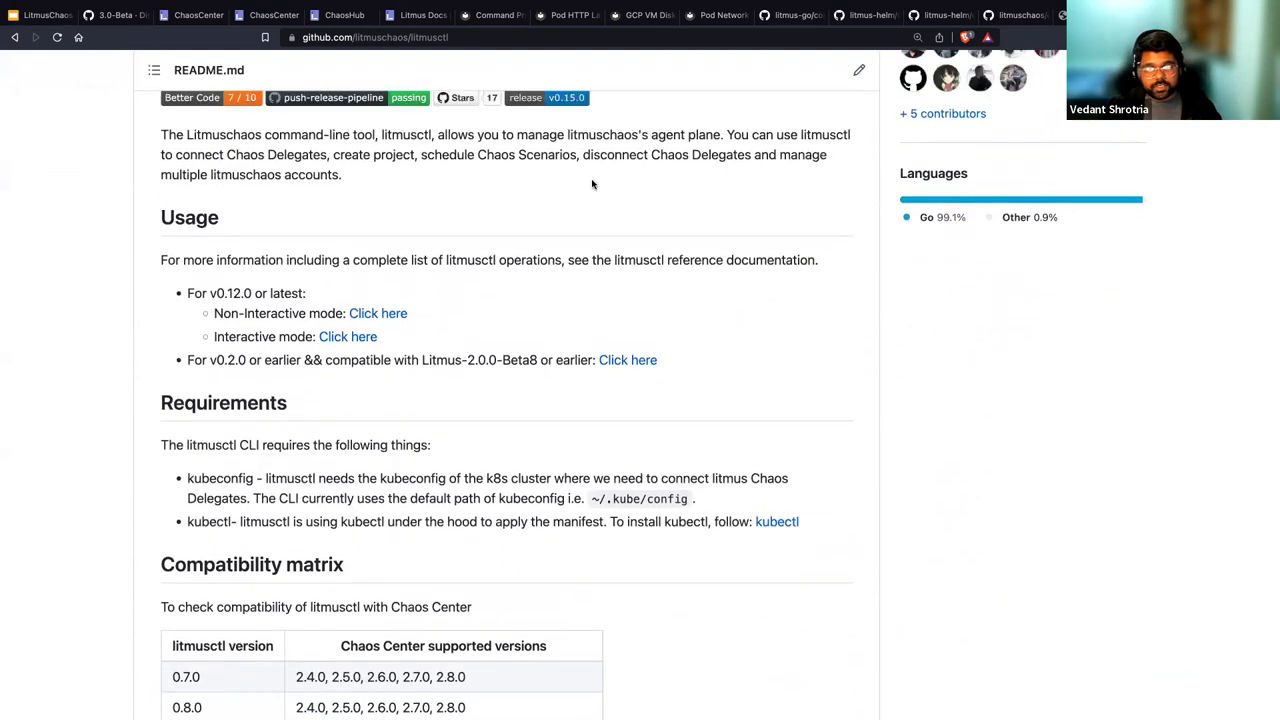
pyautogui.scroll(-15, 497, 200)
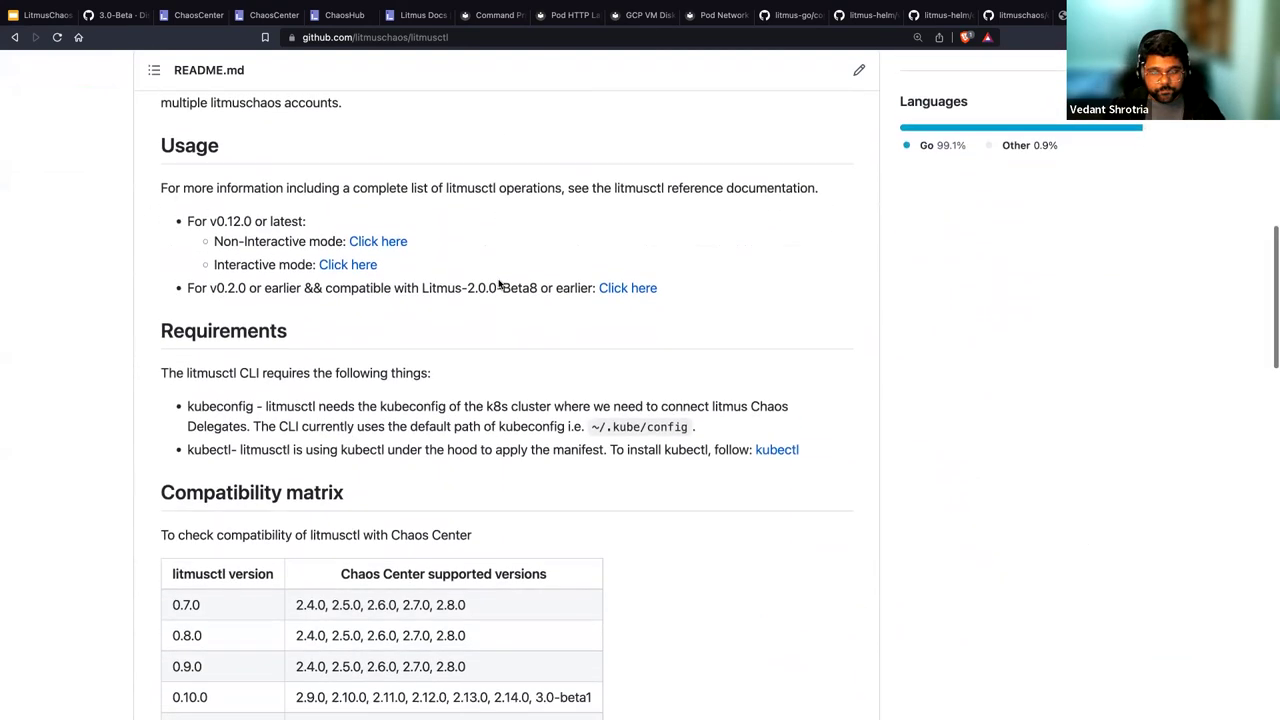
pyautogui.scroll(12, 380, 191)
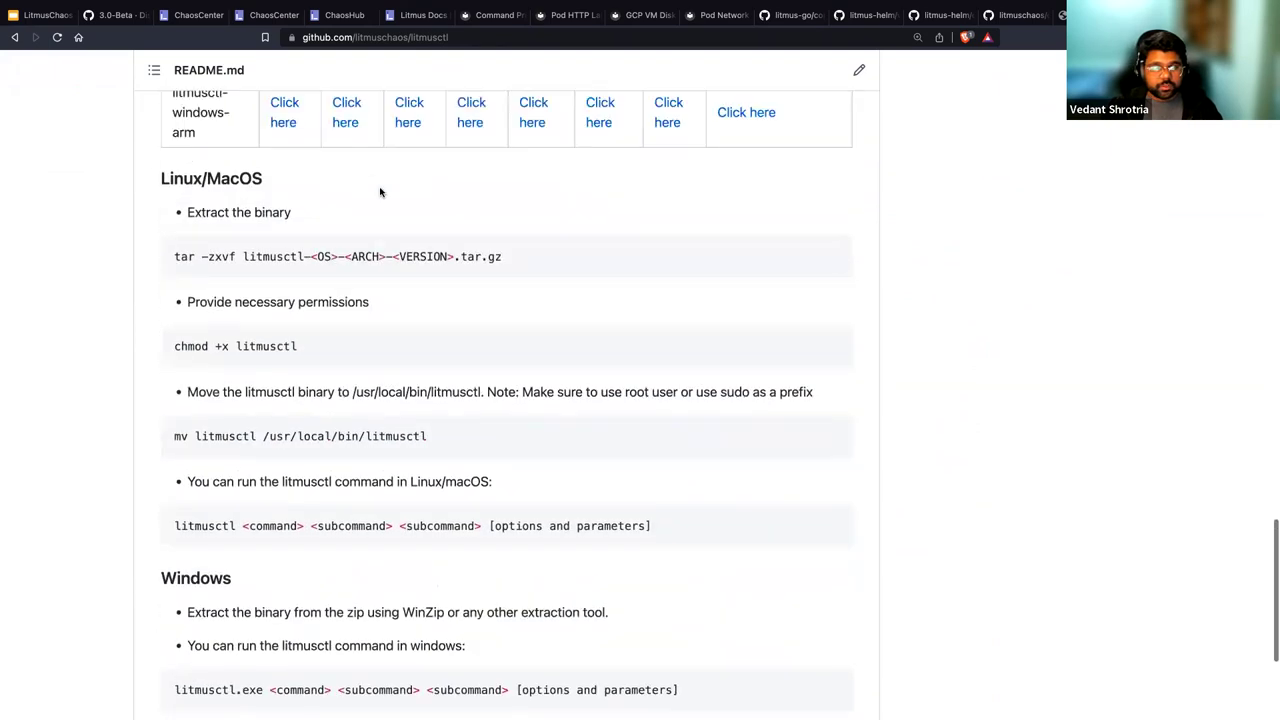
pyautogui.scroll(10, 380, 191)
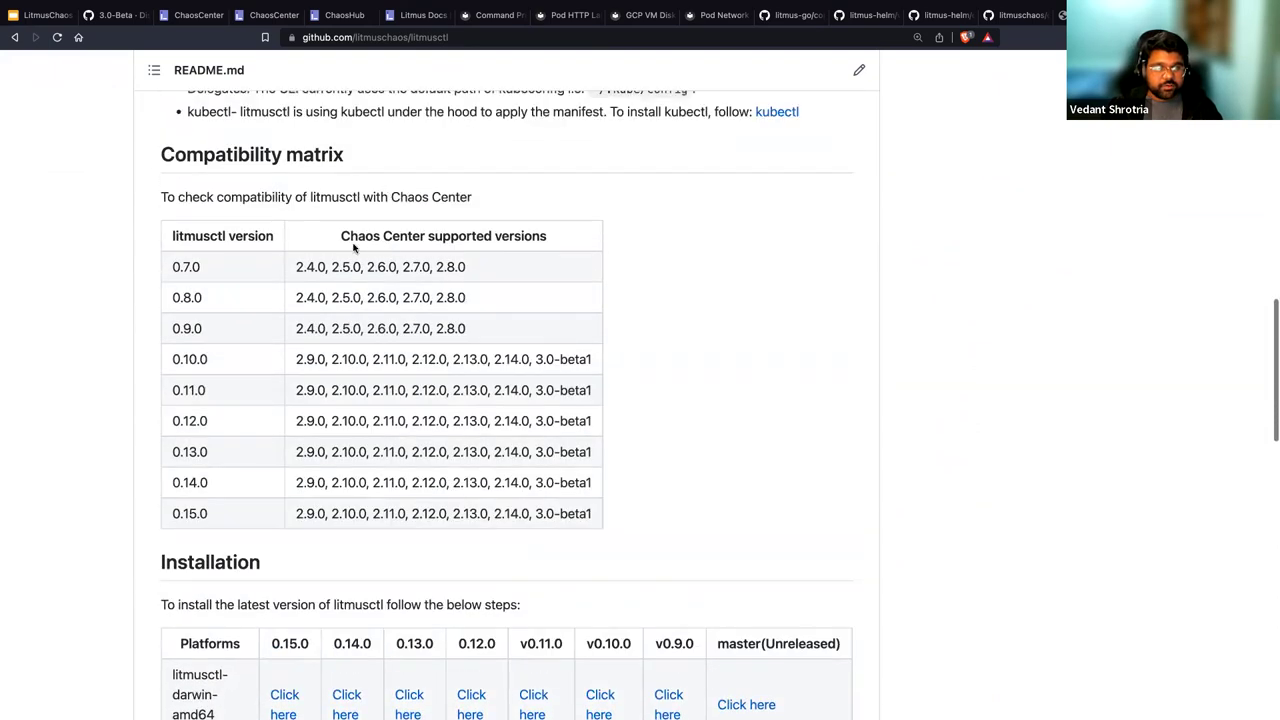
pyautogui.scroll(1, 211, 335)
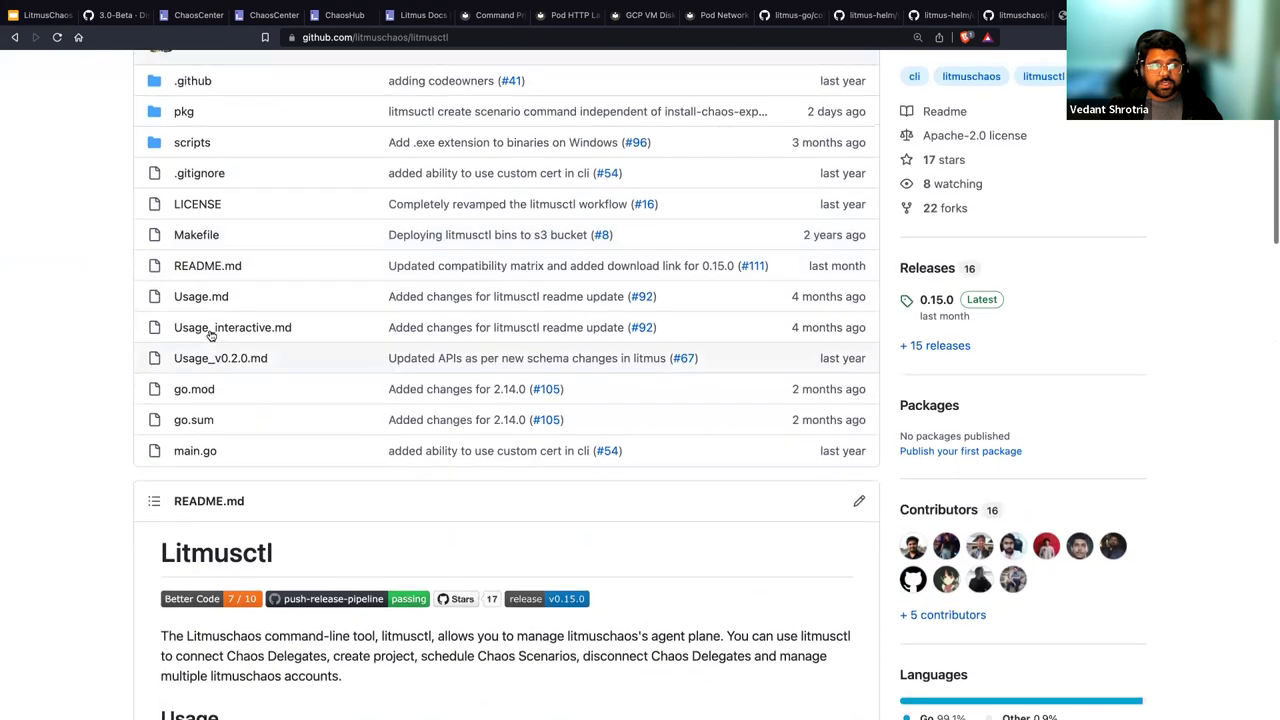
pyautogui.click(178, 329)
pyautogui.scroll(-15, 193, 398)
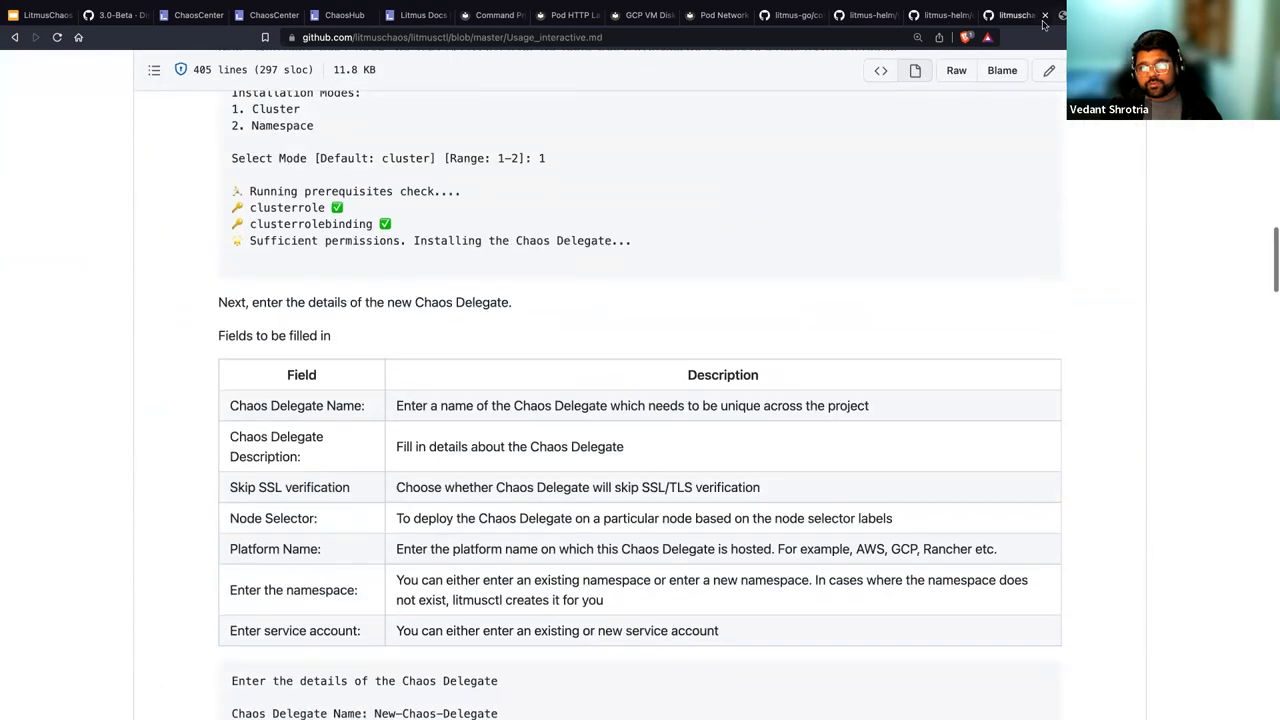
# Step: Return to the litmus-helm values.yaml and highlight the SELF_AGENT_NODE_SELECTOR and SELF_AGENT_TOLERATIONS lines under genericEnv
pyautogui.click(943, 15)
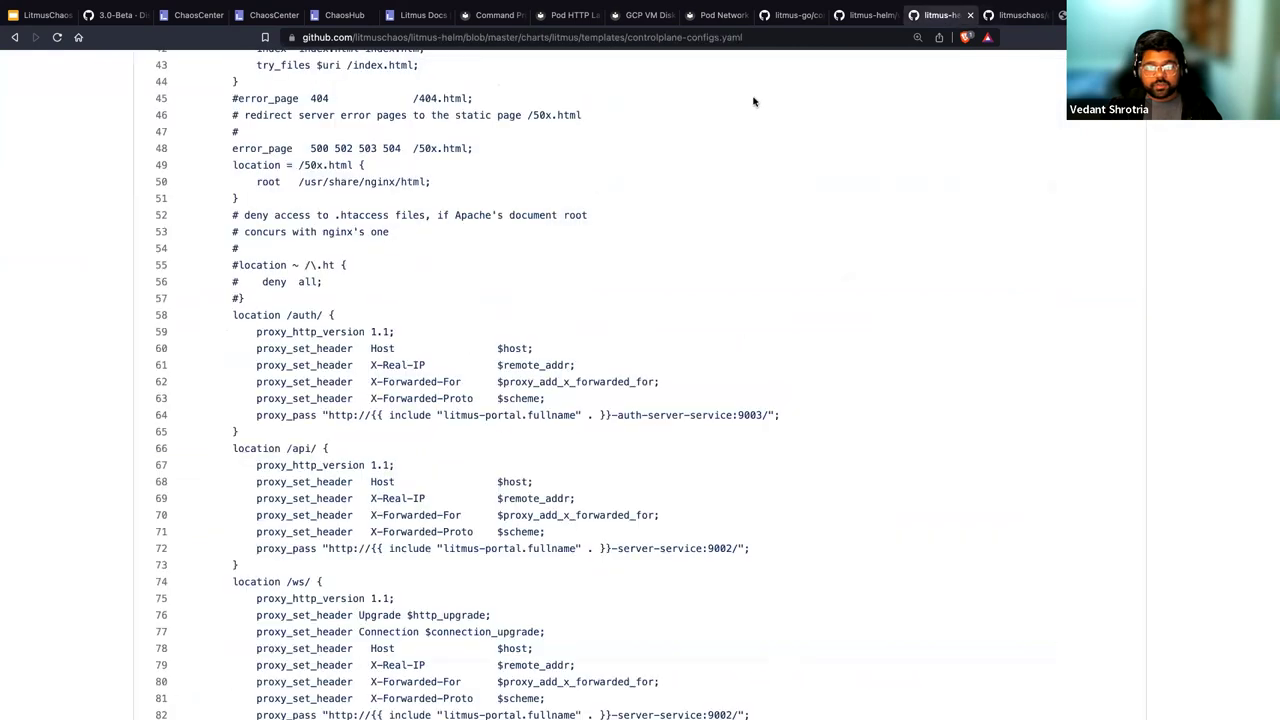
pyautogui.click(866, 15)
pyautogui.click(396, 396)
pyautogui.moveTo(396, 396); pyautogui.dragTo(177, 374)
pyautogui.scroll(8, 374, 248)
pyautogui.scroll(-9, 377, 244)
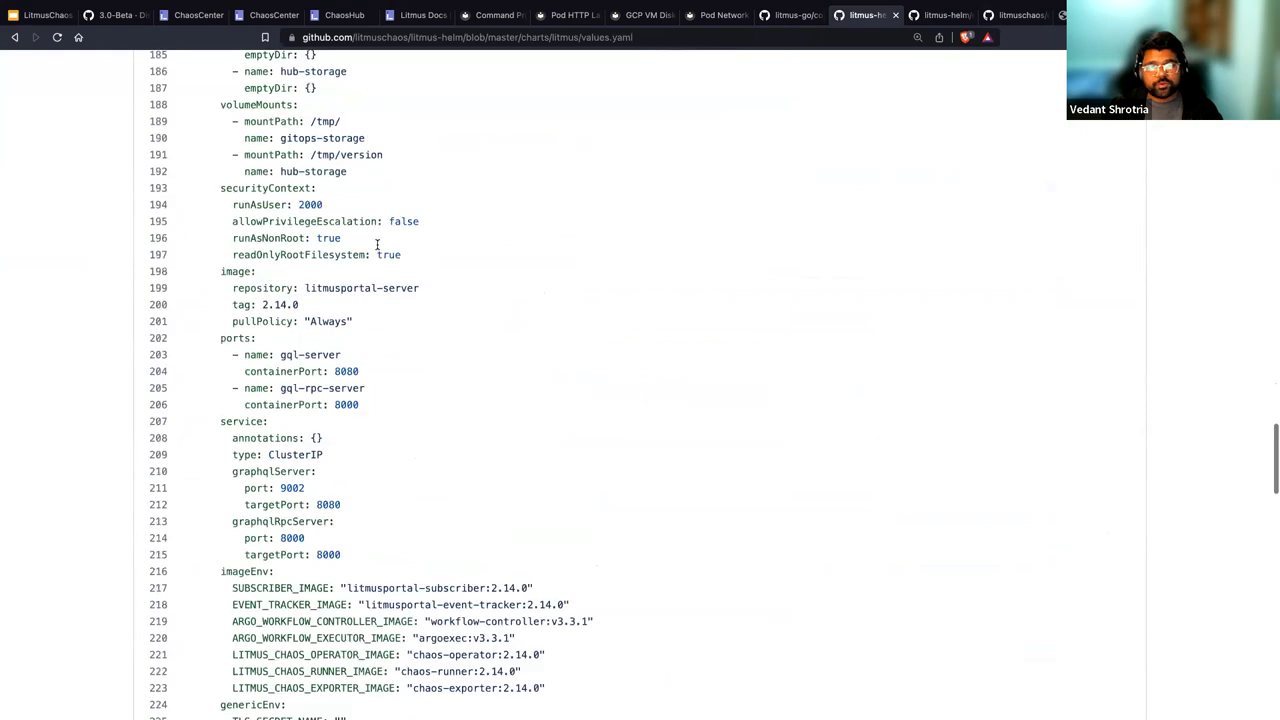
pyautogui.scroll(1, 377, 248)
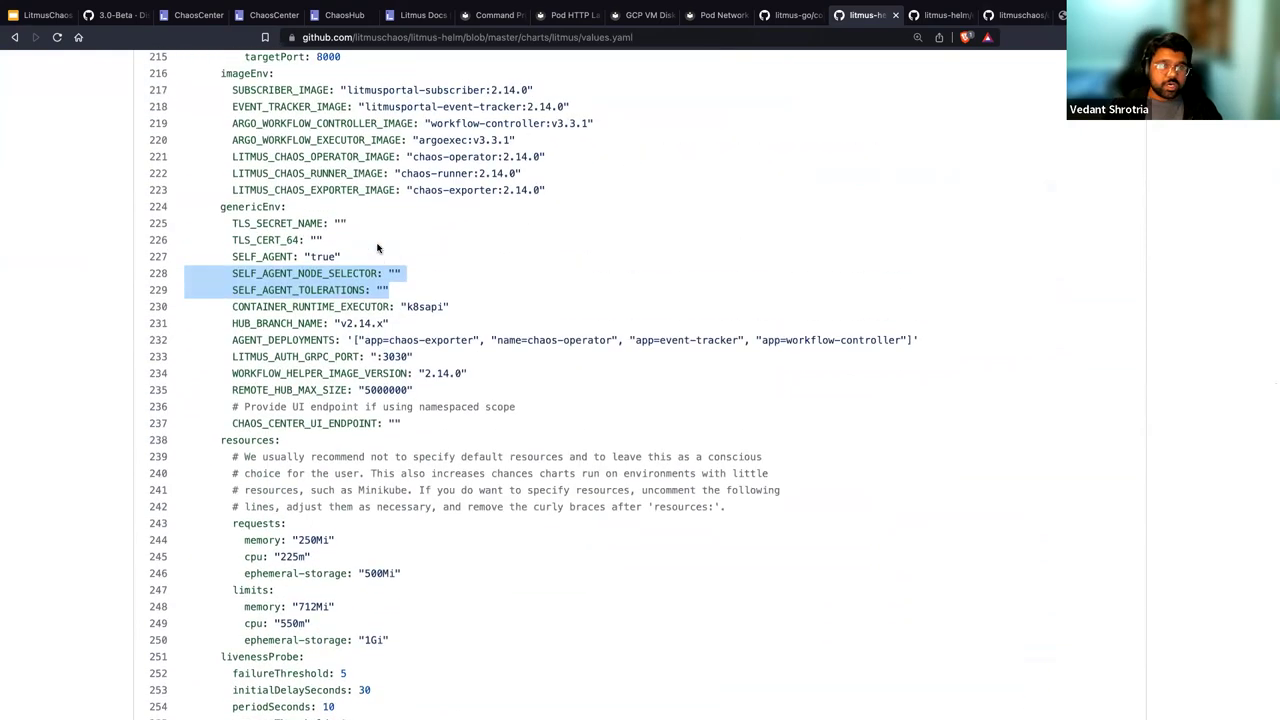
pyautogui.scroll(3, 377, 248)
pyautogui.click(390, 500)
pyautogui.moveTo(390, 500); pyautogui.dragTo(187, 485)
pyautogui.click(355, 471)
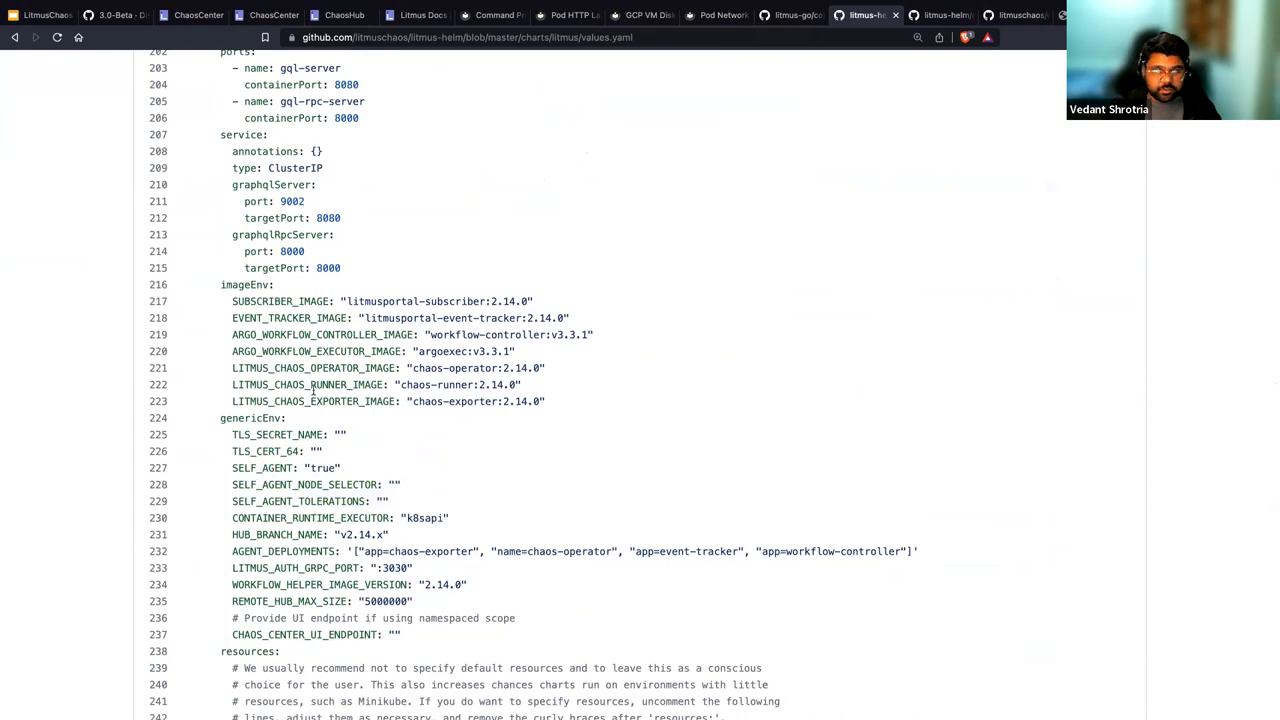
# Step: Revisit the ChaosCenter Enhancements slide in Google Slides, then return to the Chaos Scenarios page in ChaosCenter
pyautogui.click(278, 18)
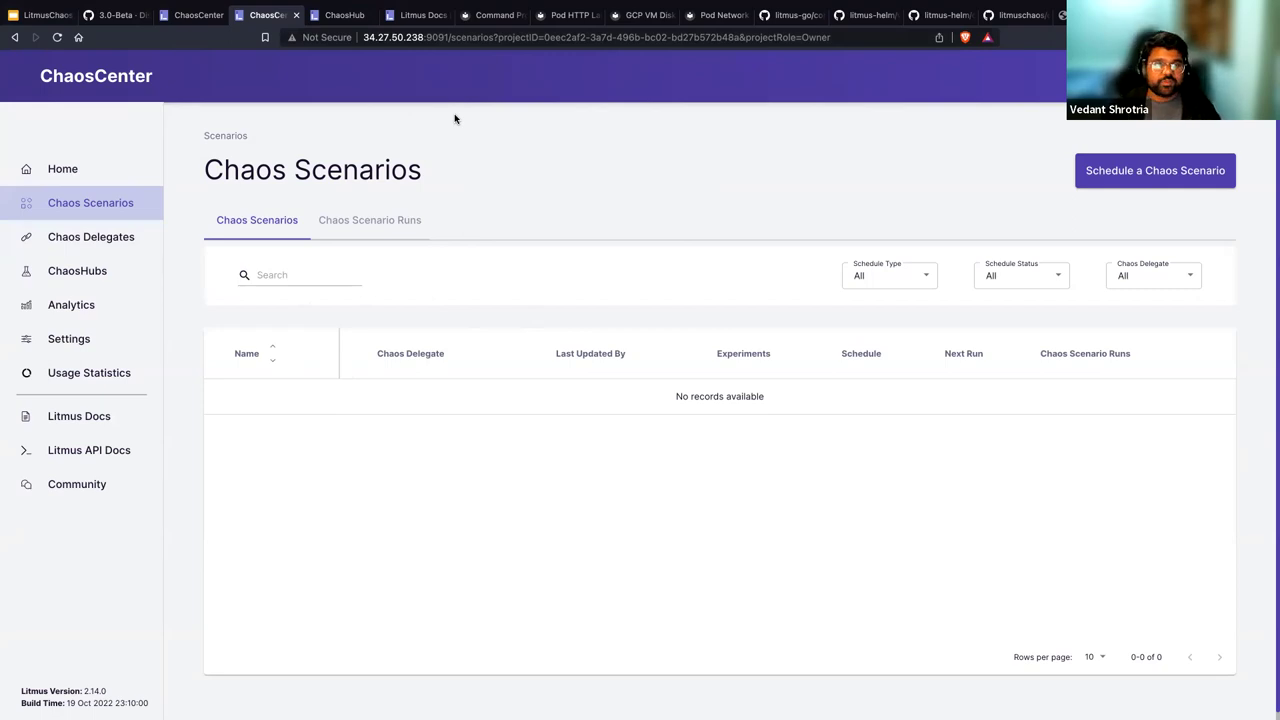
pyautogui.hotkey('ctrl', '1')
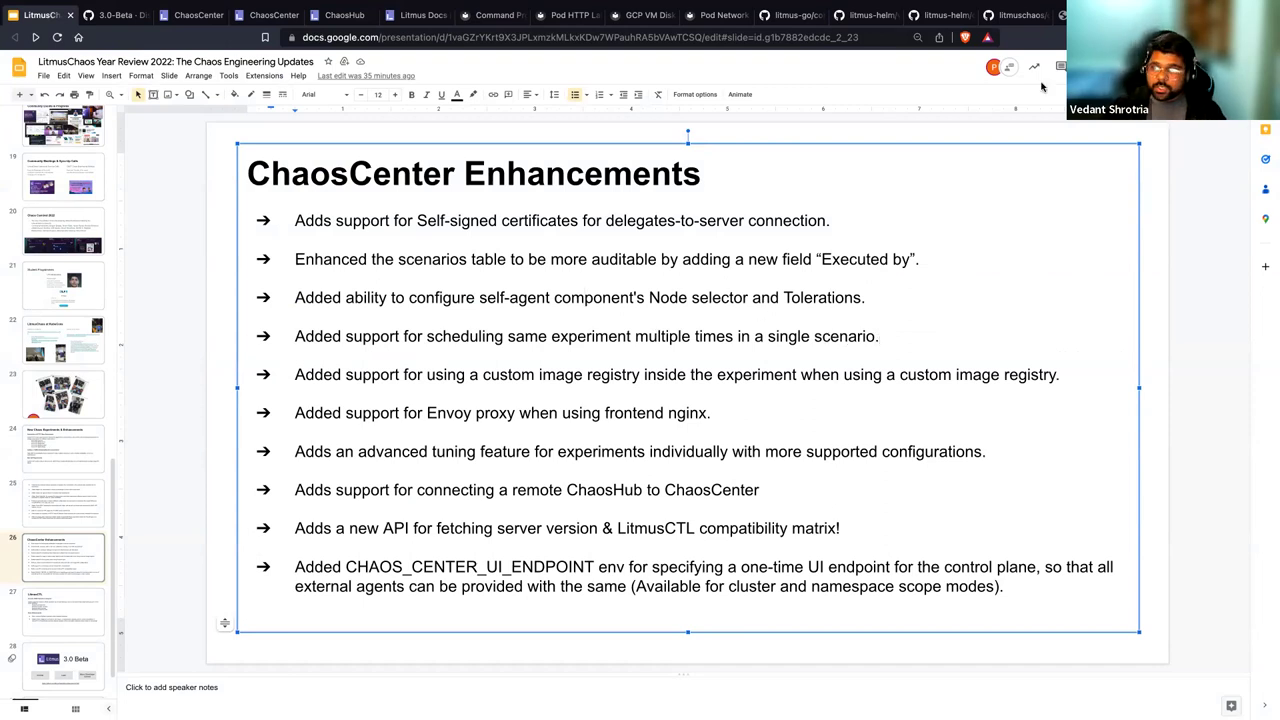
pyautogui.click(340, 15)
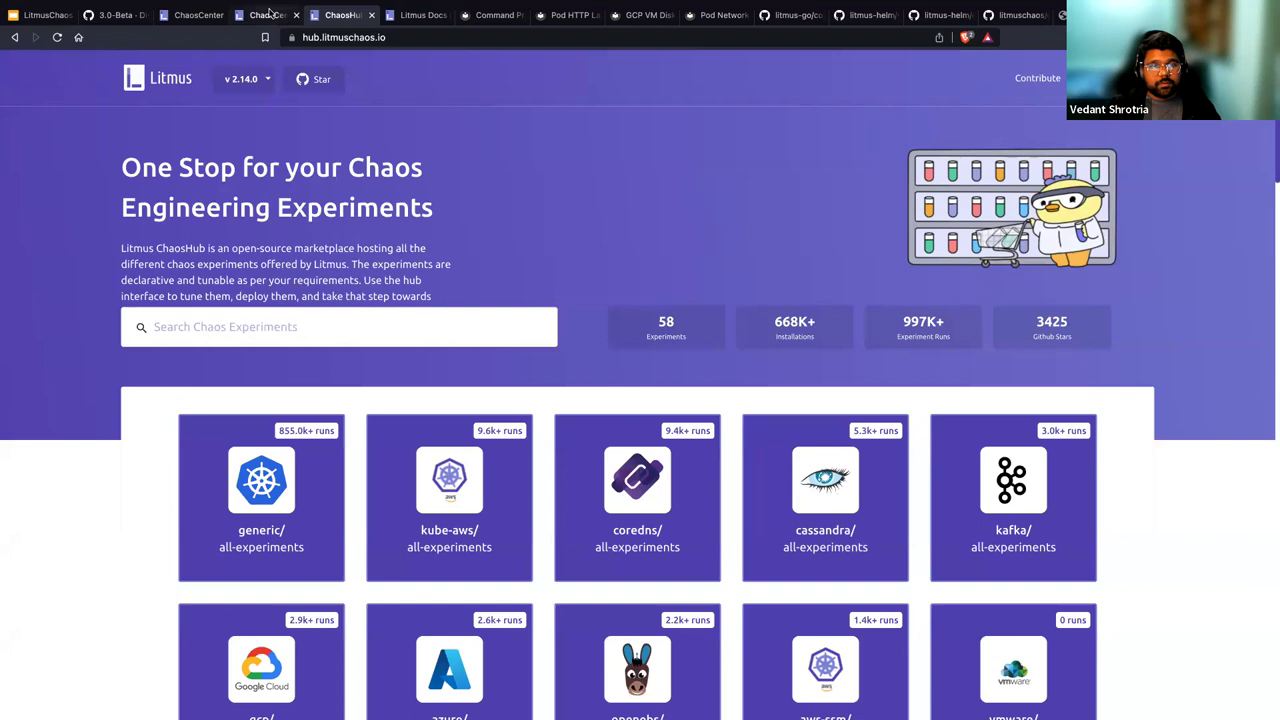
pyautogui.click(266, 14)
# Step: Start scheduling a chaos scenario on the available Chaos Delegate, using experiments from Litmus ChaosHub, and keep the default scenario settings
pyautogui.click(1091, 164)
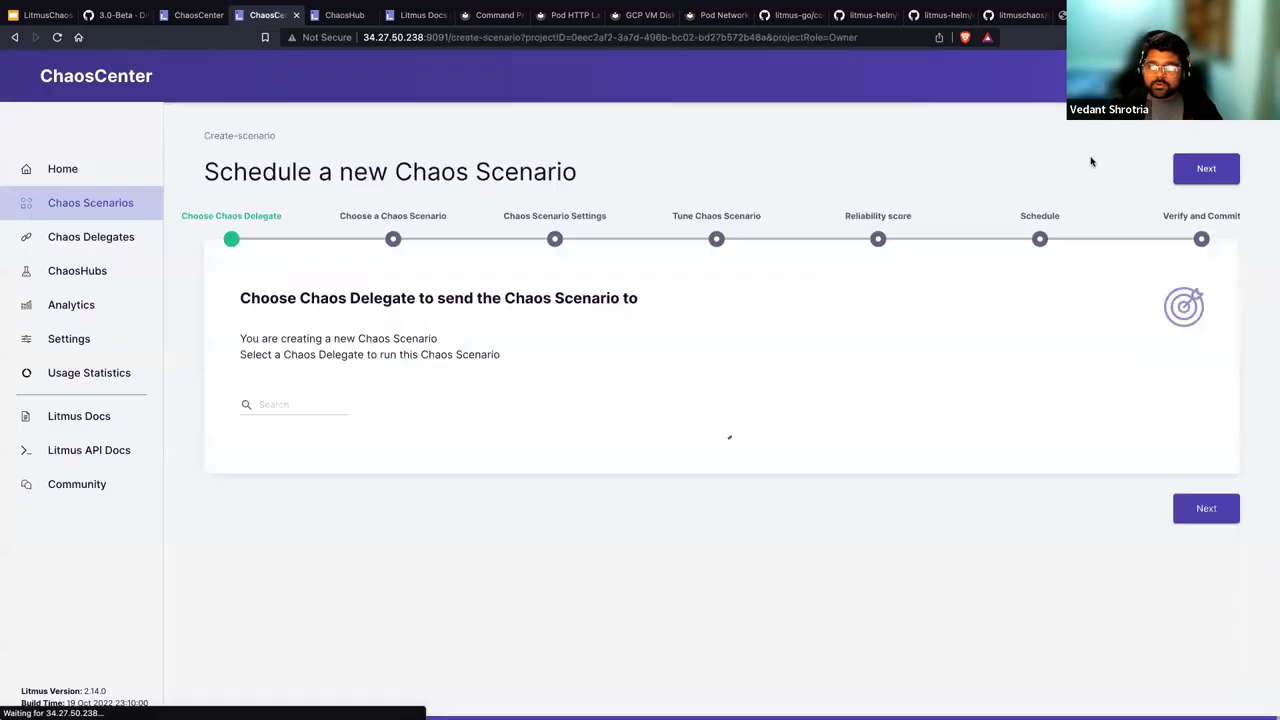
pyautogui.click(322, 460)
pyautogui.click(1206, 169)
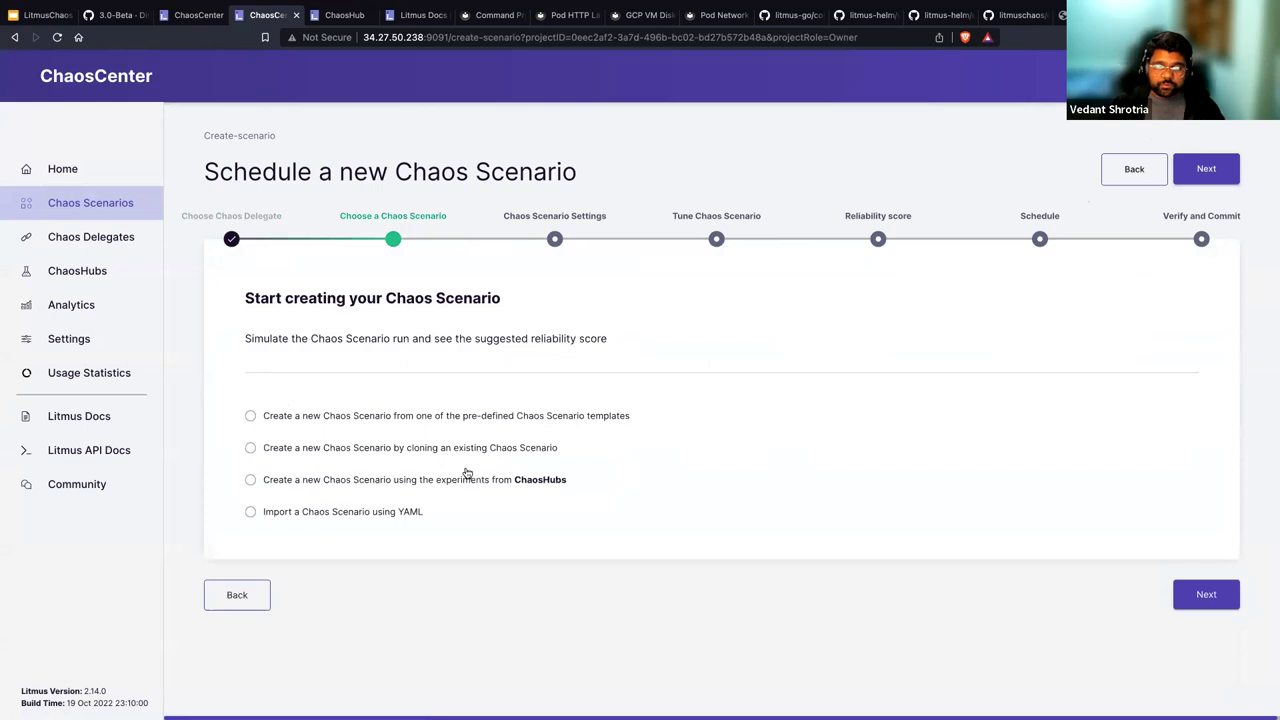
pyautogui.click(364, 484)
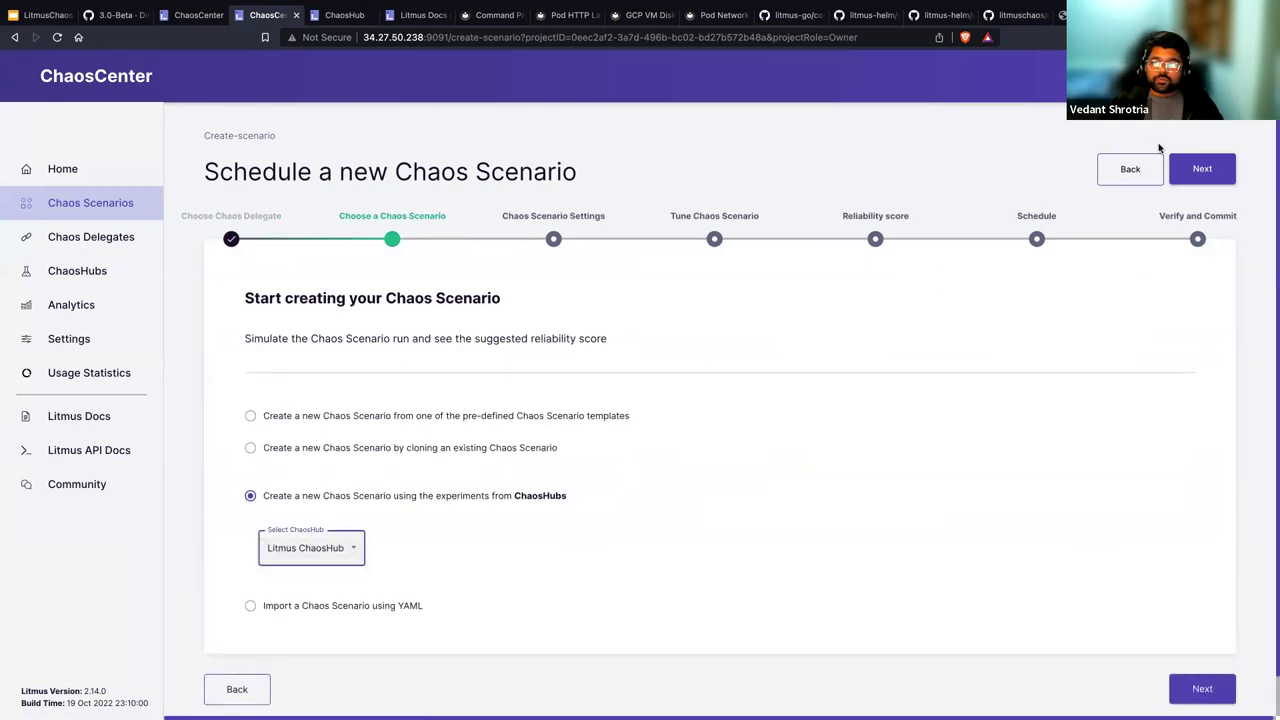
pyautogui.click(1202, 169)
pyautogui.click(1208, 170)
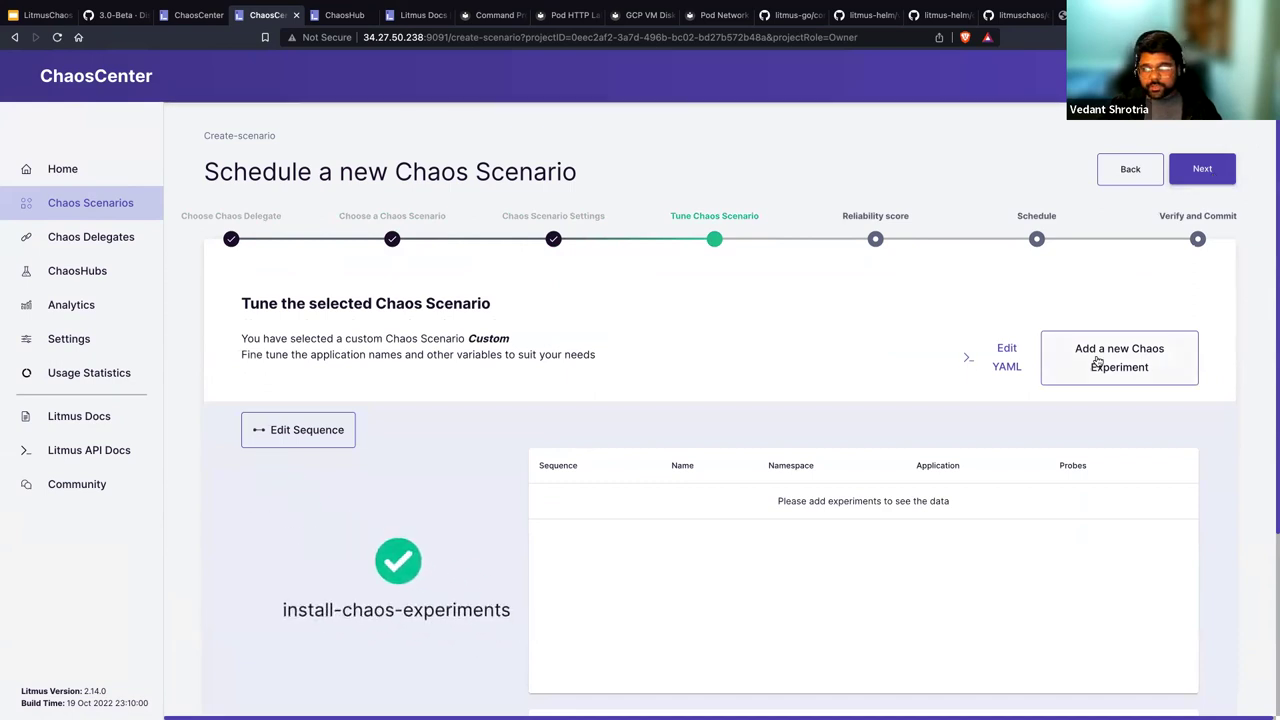
# Step: Search the hub's experiments for pod-de and add generic/pod-delete to the scenario
pyautogui.click(1097, 360)
pyautogui.click(333, 197)
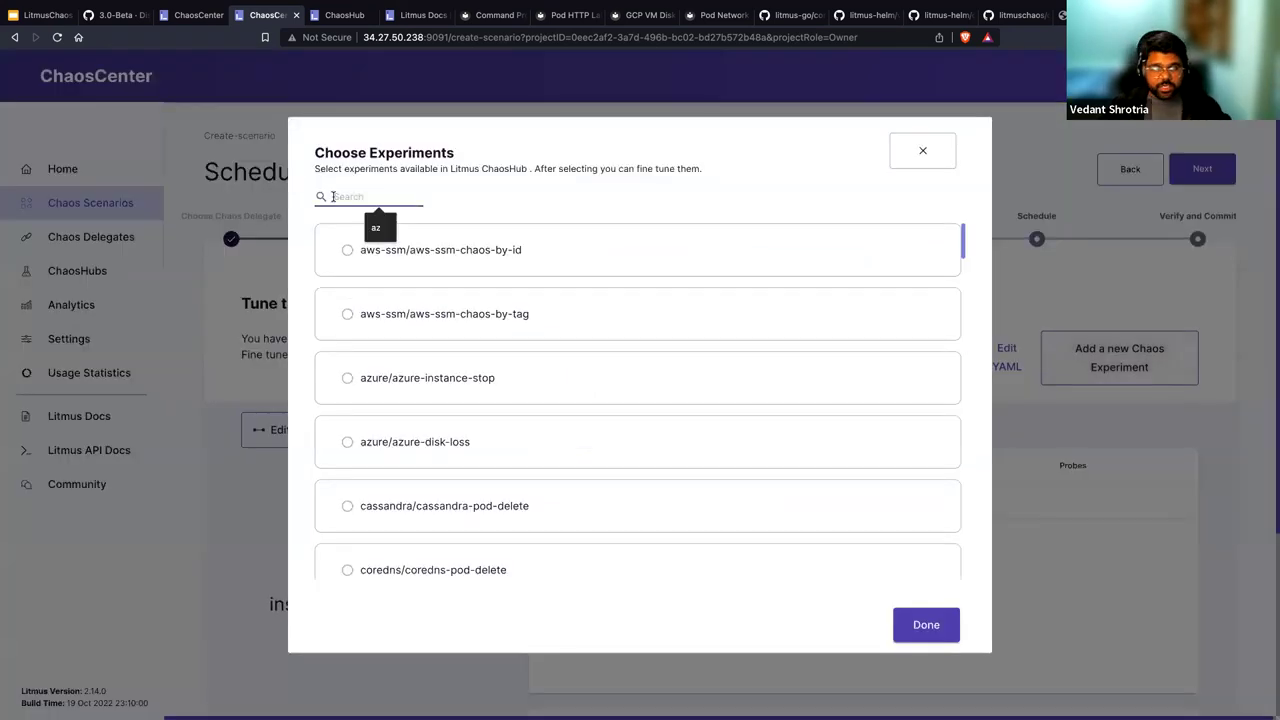
pyautogui.write('pod-de')
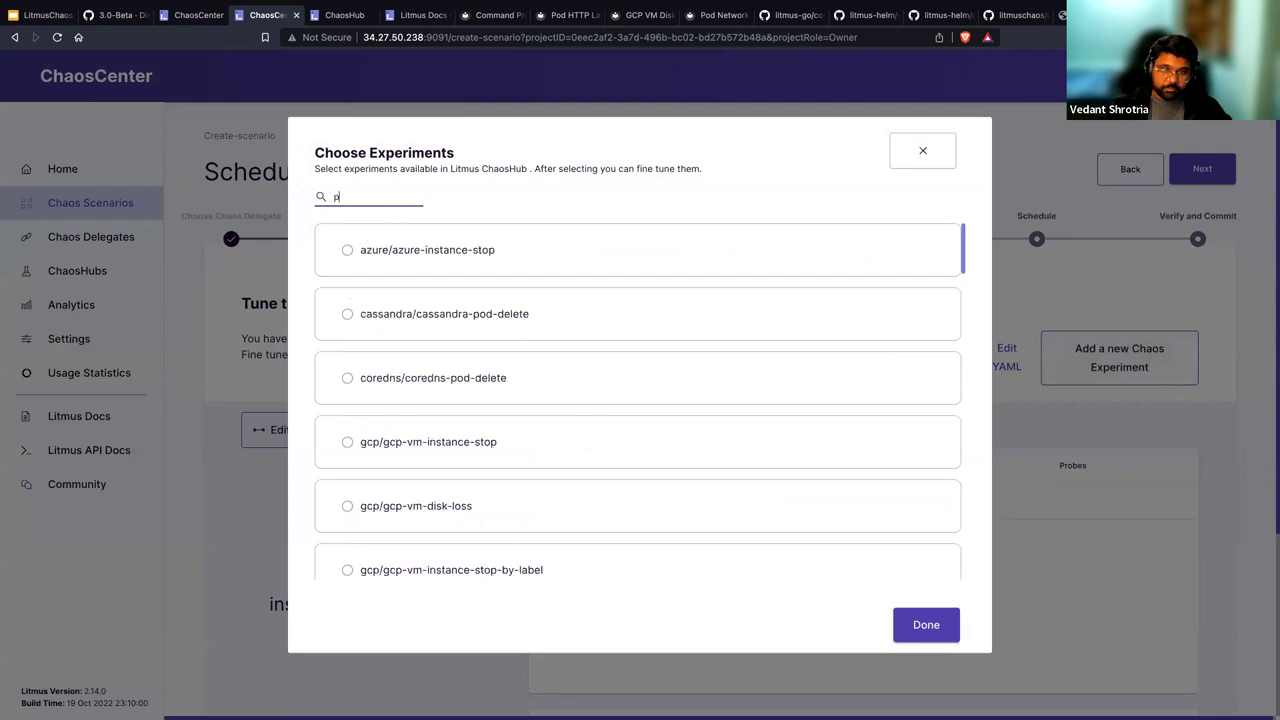
pyautogui.click(413, 379)
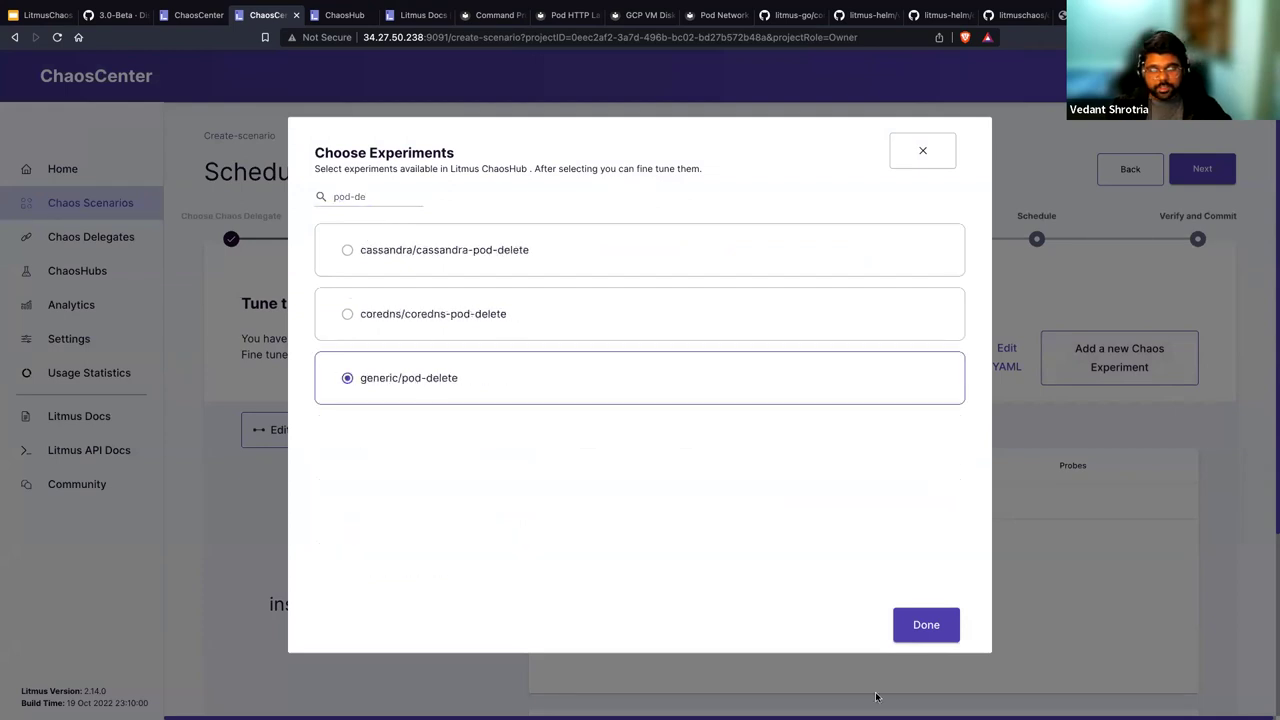
pyautogui.click(940, 626)
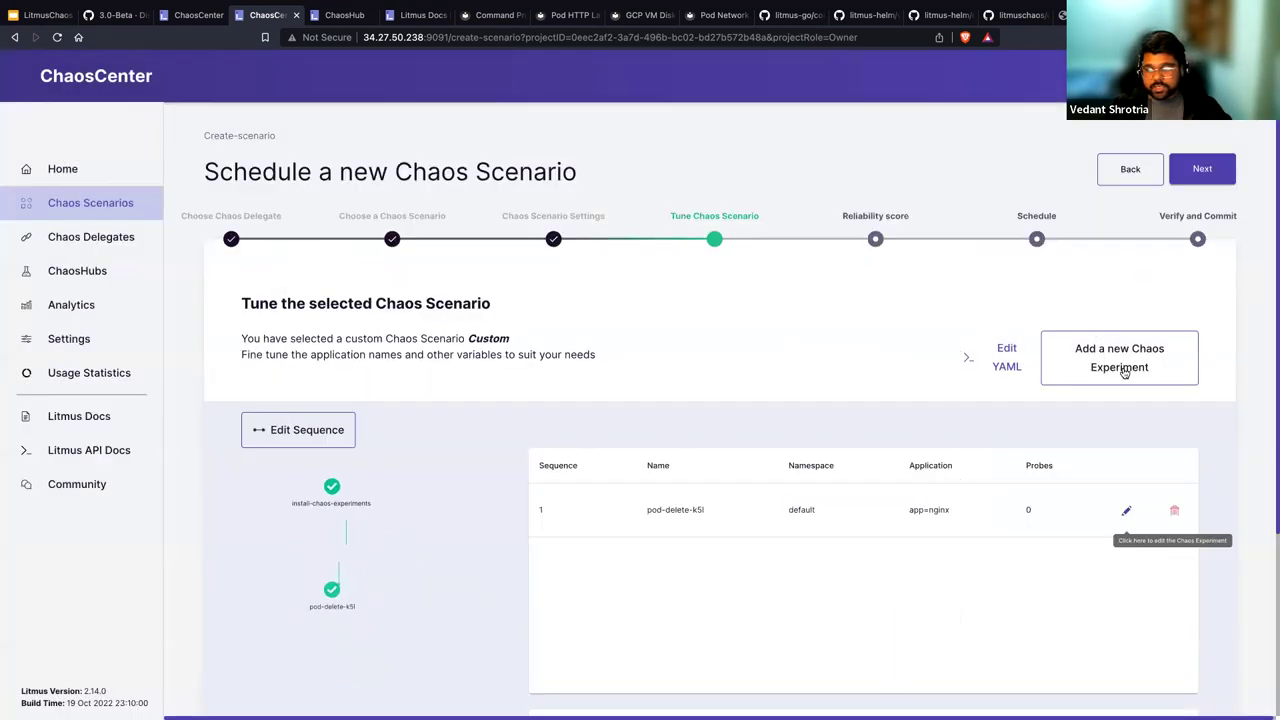
# Step: Add generic/pod-delete to the same scenario a second time
pyautogui.click(1120, 370)
pyautogui.click(392, 193)
pyautogui.write('pod-delt')
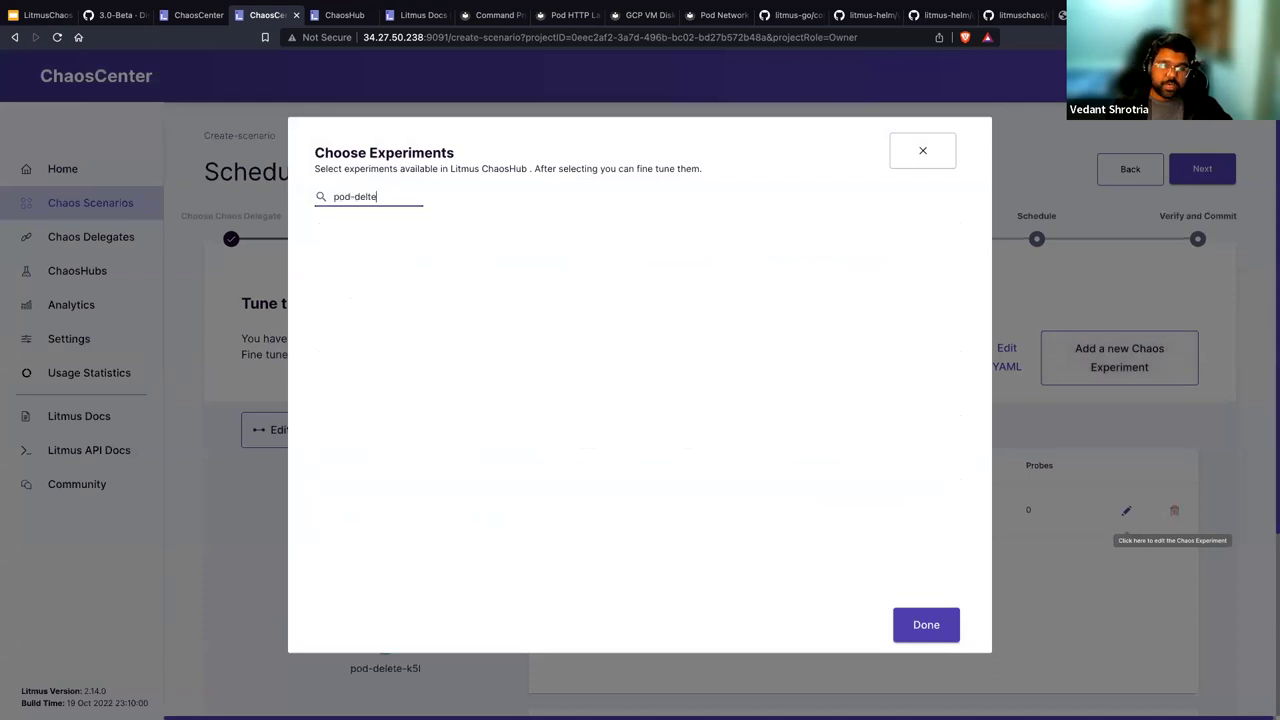
pyautogui.press('BackSpace')
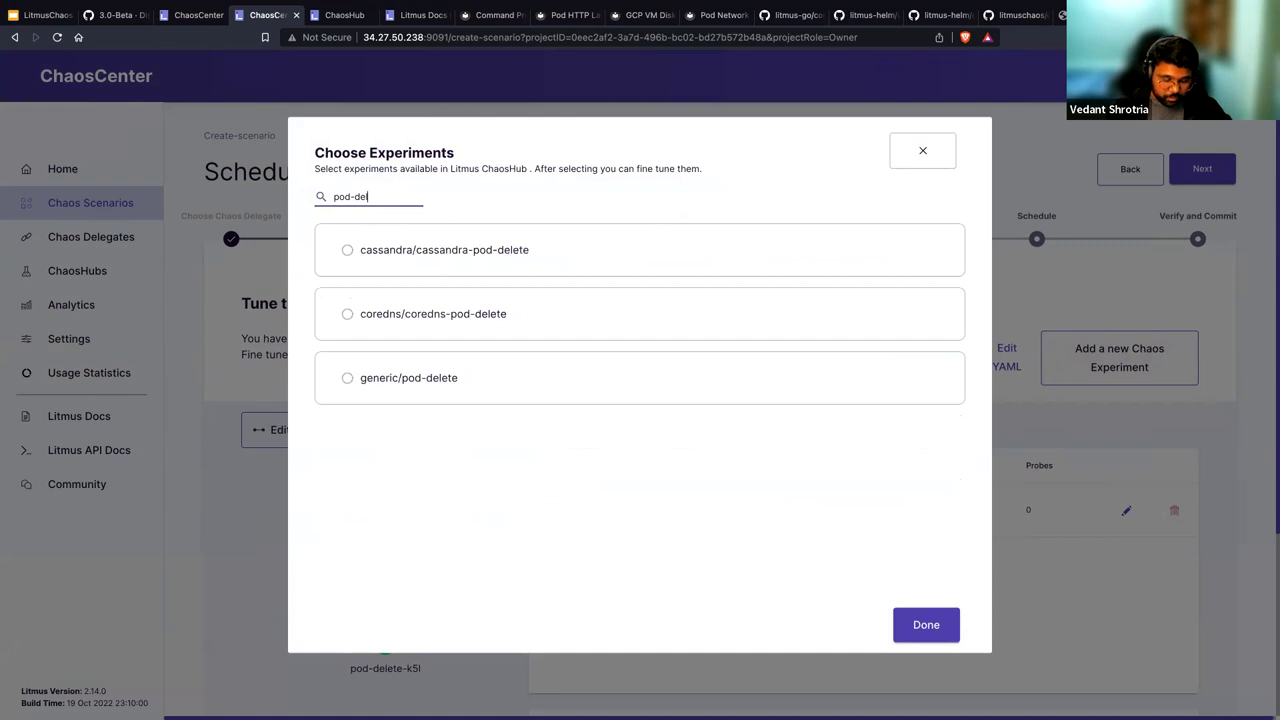
pyautogui.click(422, 378)
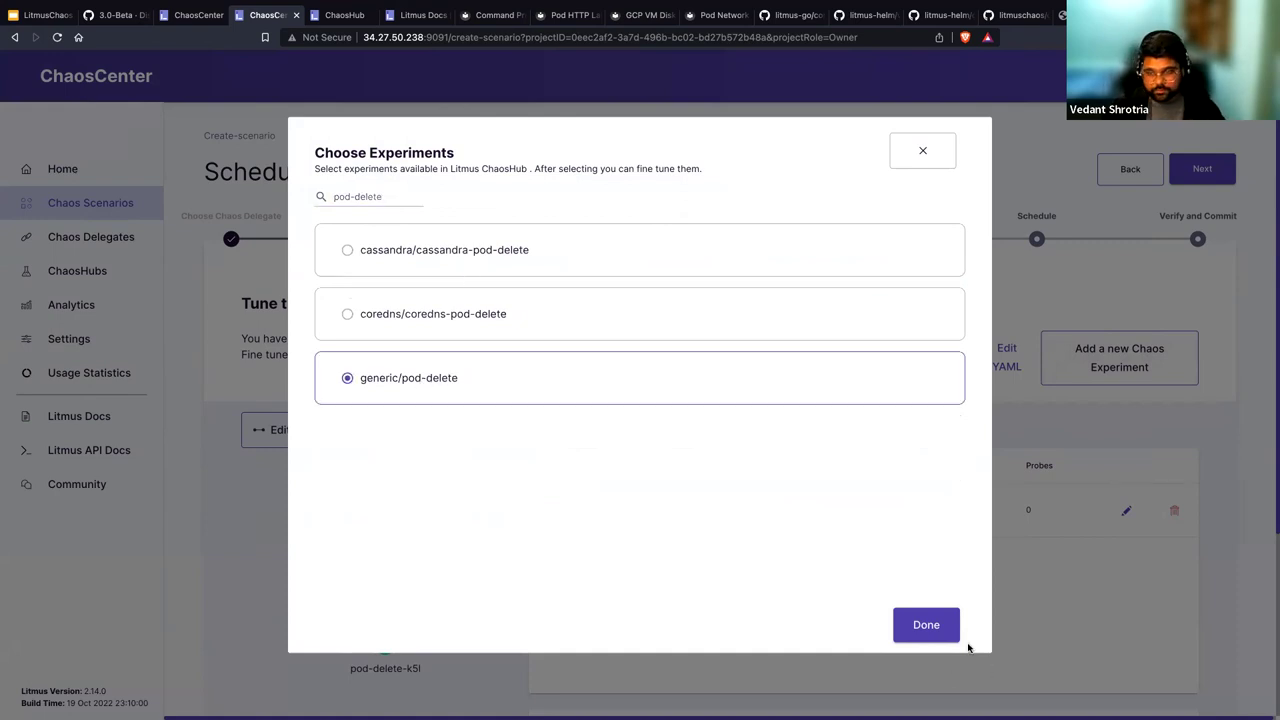
pyautogui.click(940, 628)
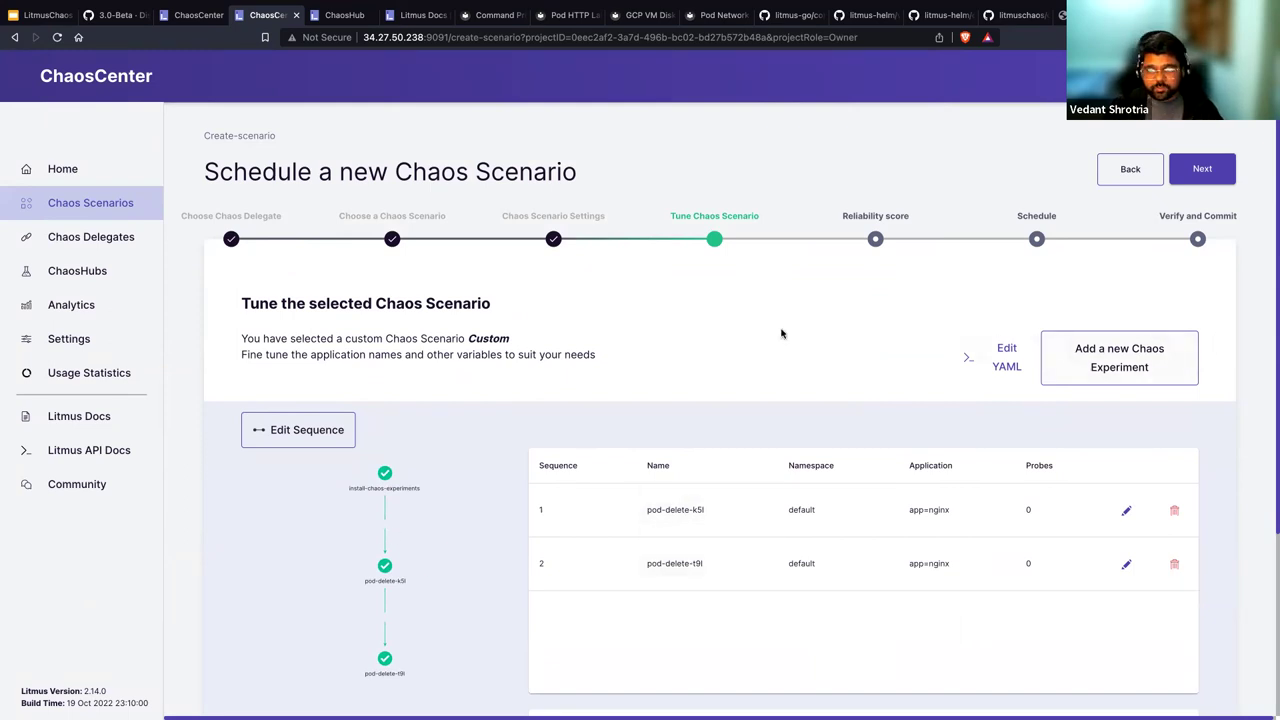
# Step: Review the sequence of pod-delete experiments and show their weights in the reliability score stage
pyautogui.scroll(-4, 760, 350)
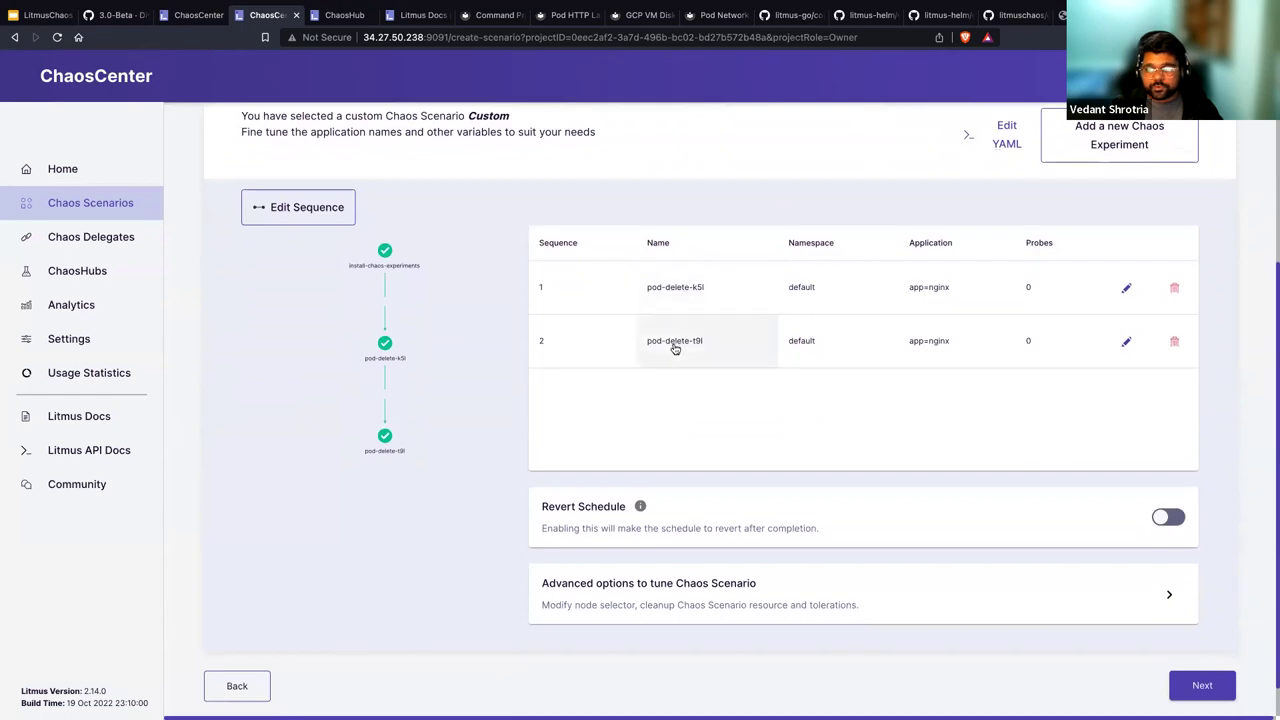
pyautogui.scroll(4, 760, 390)
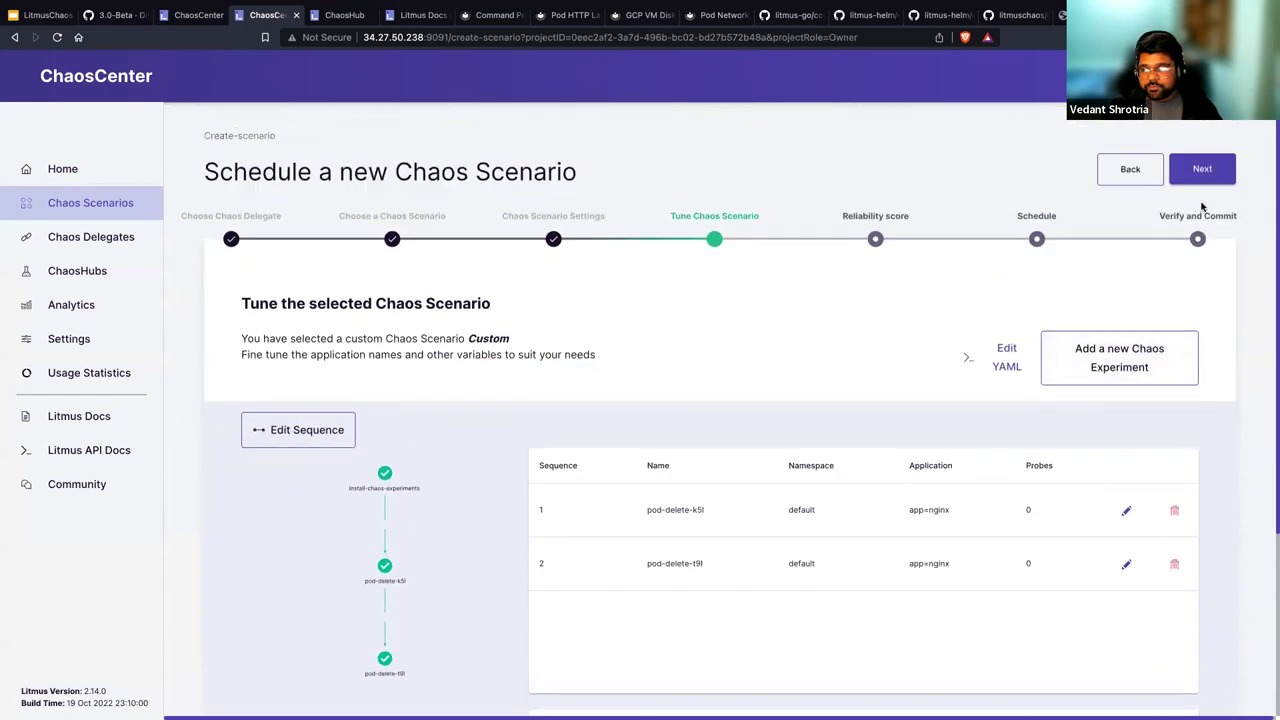
pyautogui.click(1204, 169)
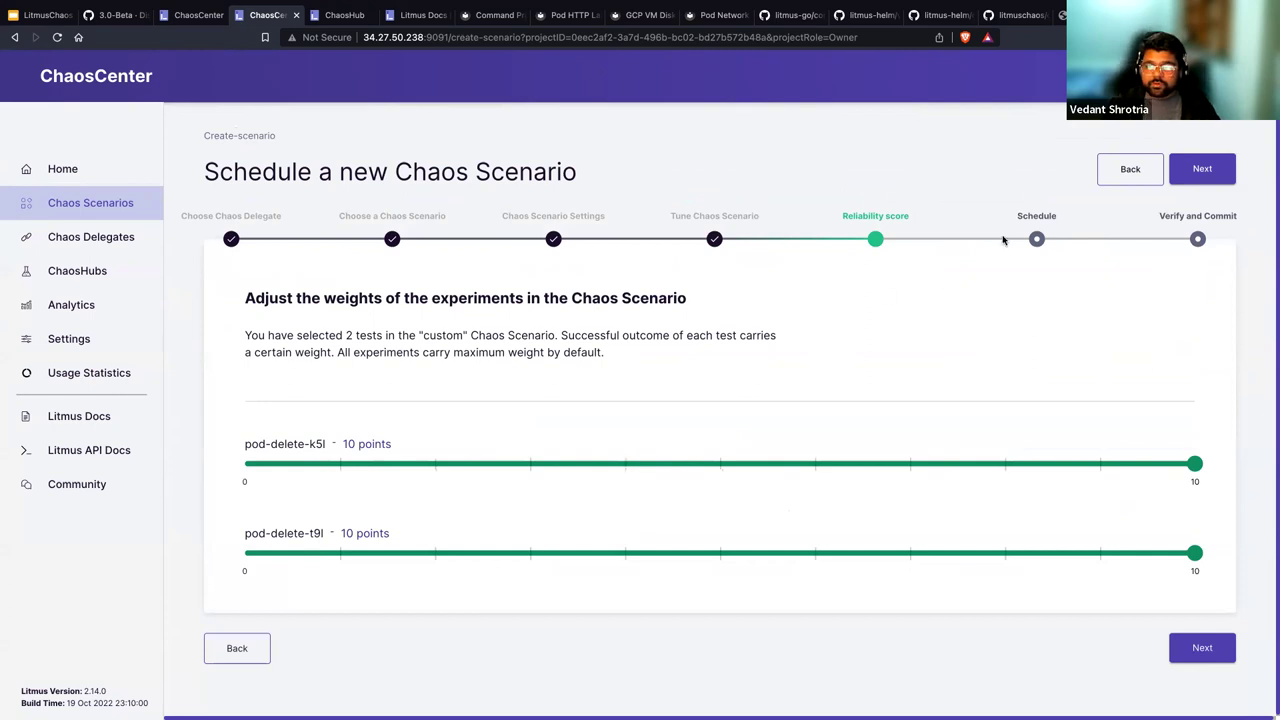
# Step: Return to the tuning stage and view the target application settings of the first pod-delete experiment without changing them
pyautogui.click(1112, 168)
pyautogui.scroll(-5, 788, 360)
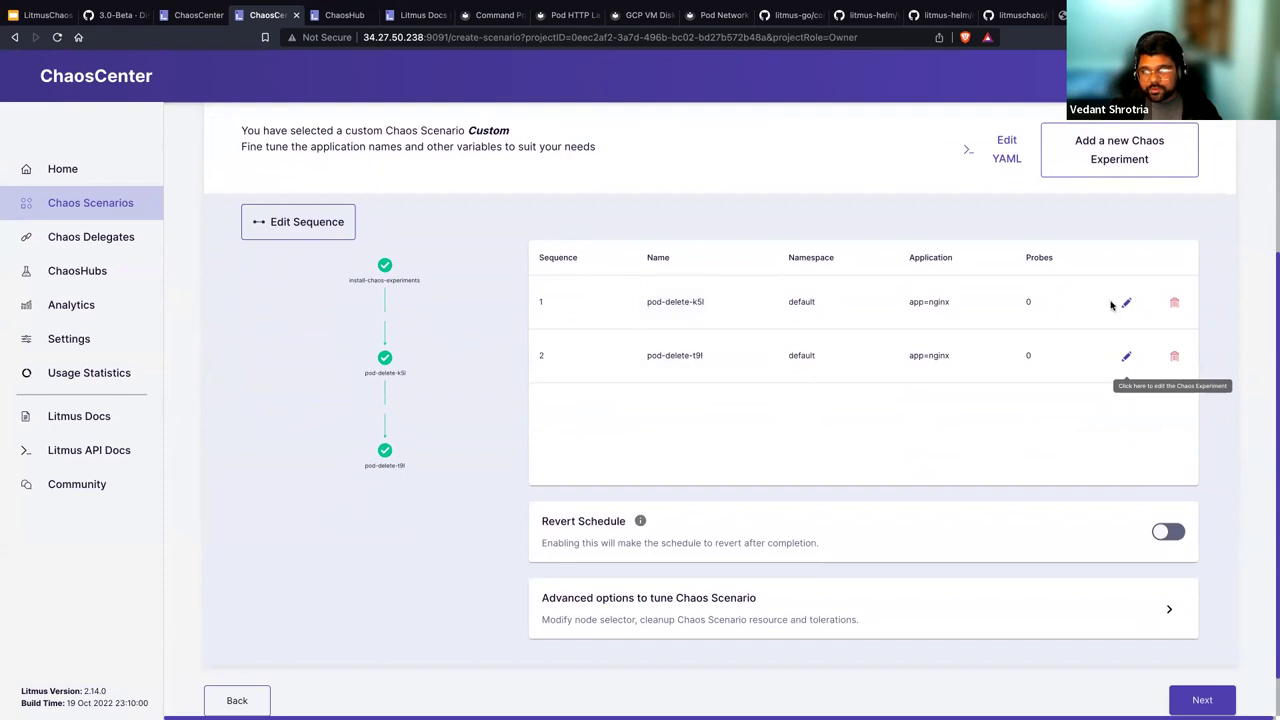
pyautogui.scroll(1, 1050, 230)
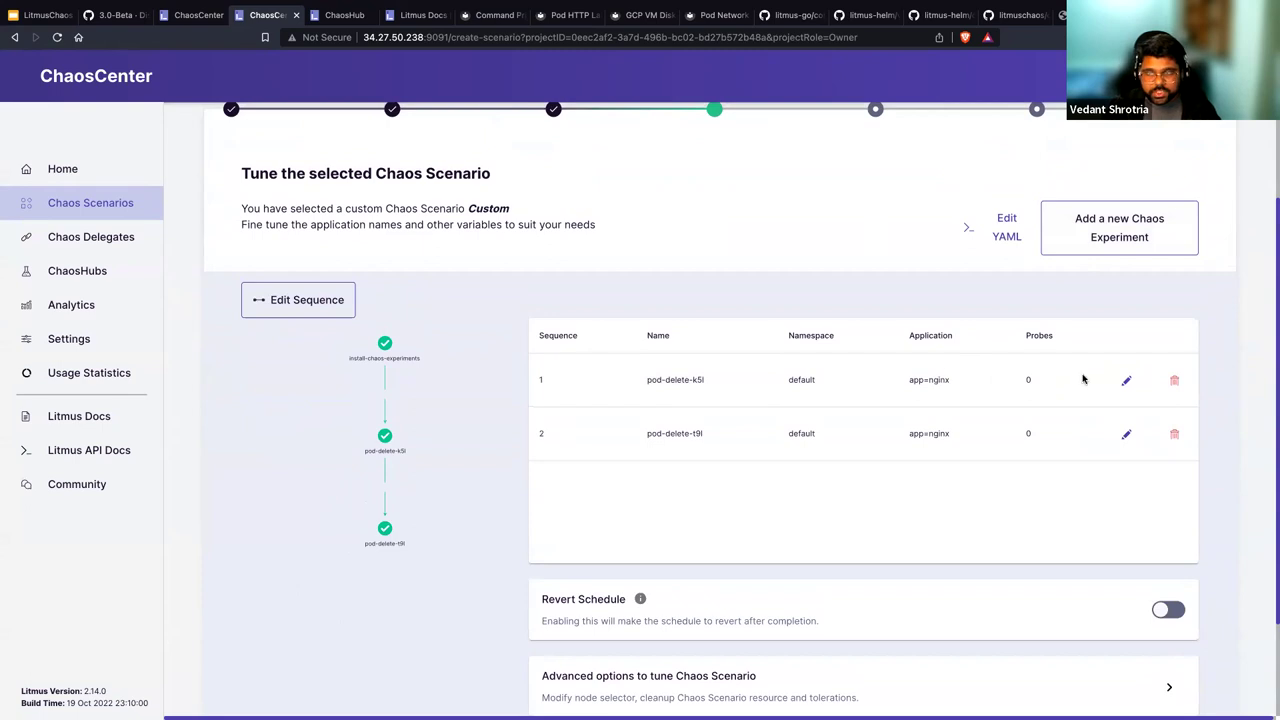
pyautogui.click(1125, 384)
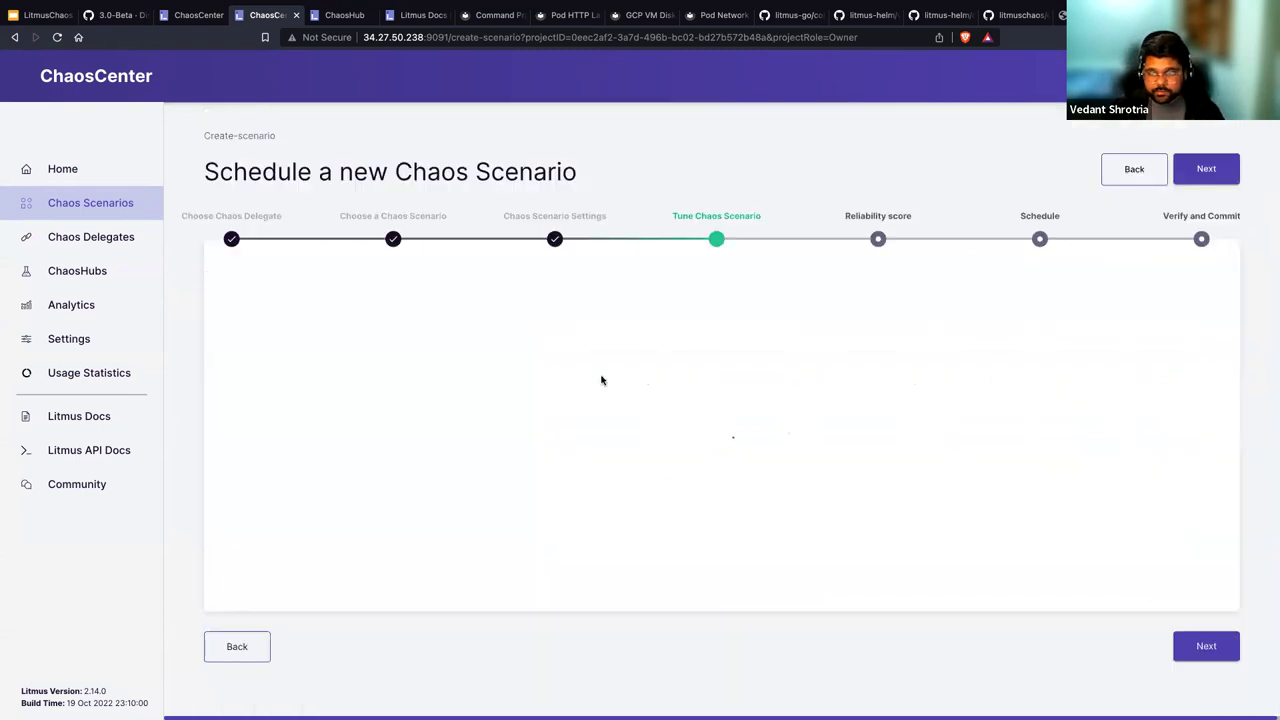
pyautogui.scroll(-1, 855, 450)
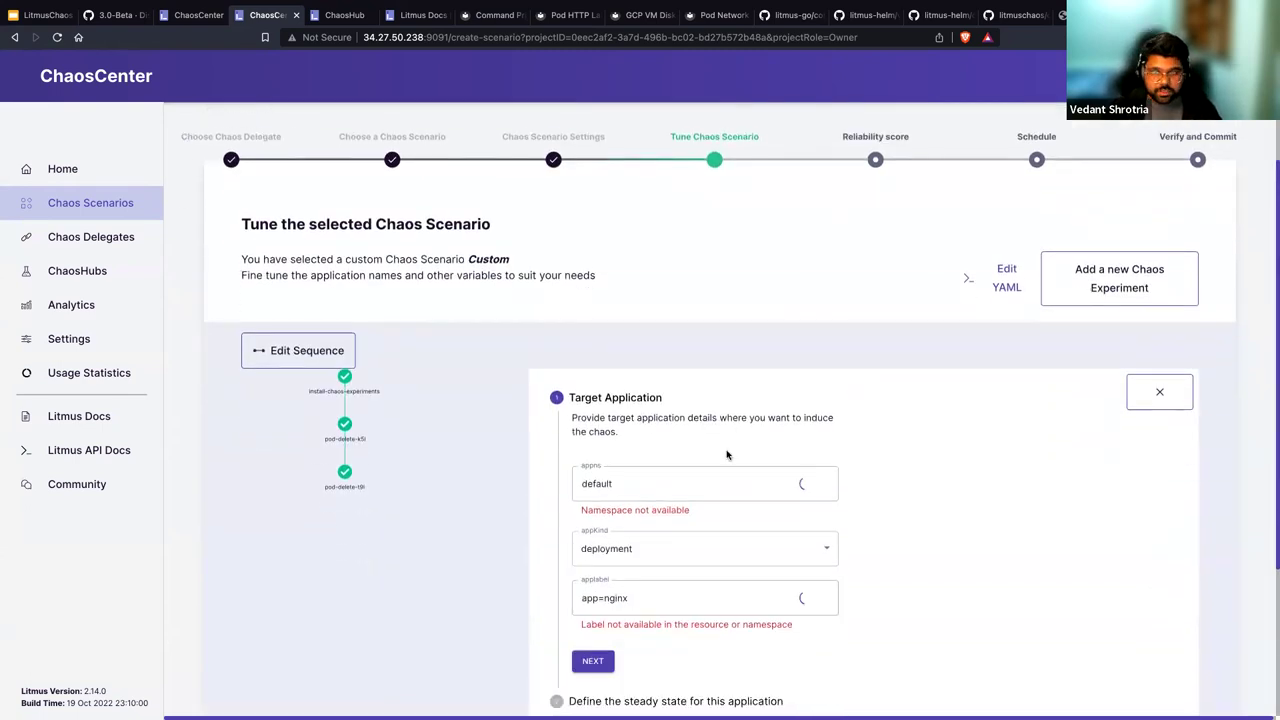
pyautogui.scroll(-3, 669, 485)
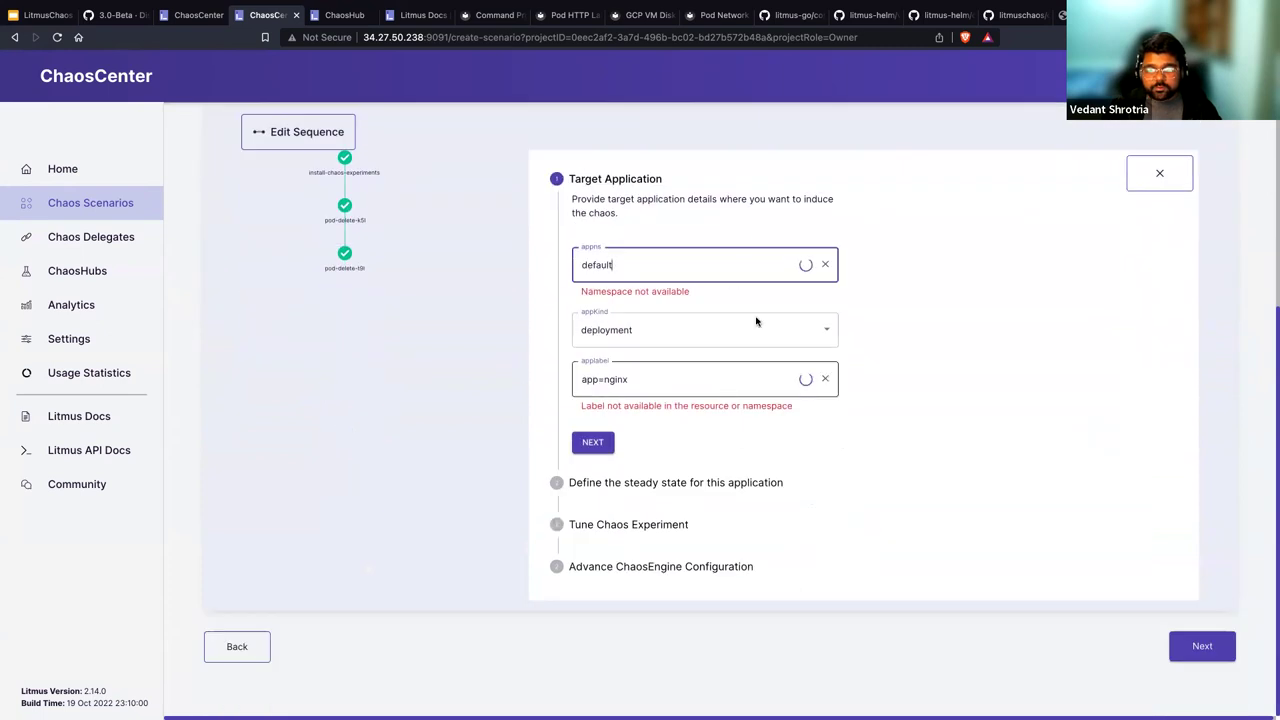
pyautogui.scroll(1, 979, 288)
pyautogui.scroll(2, 979, 288)
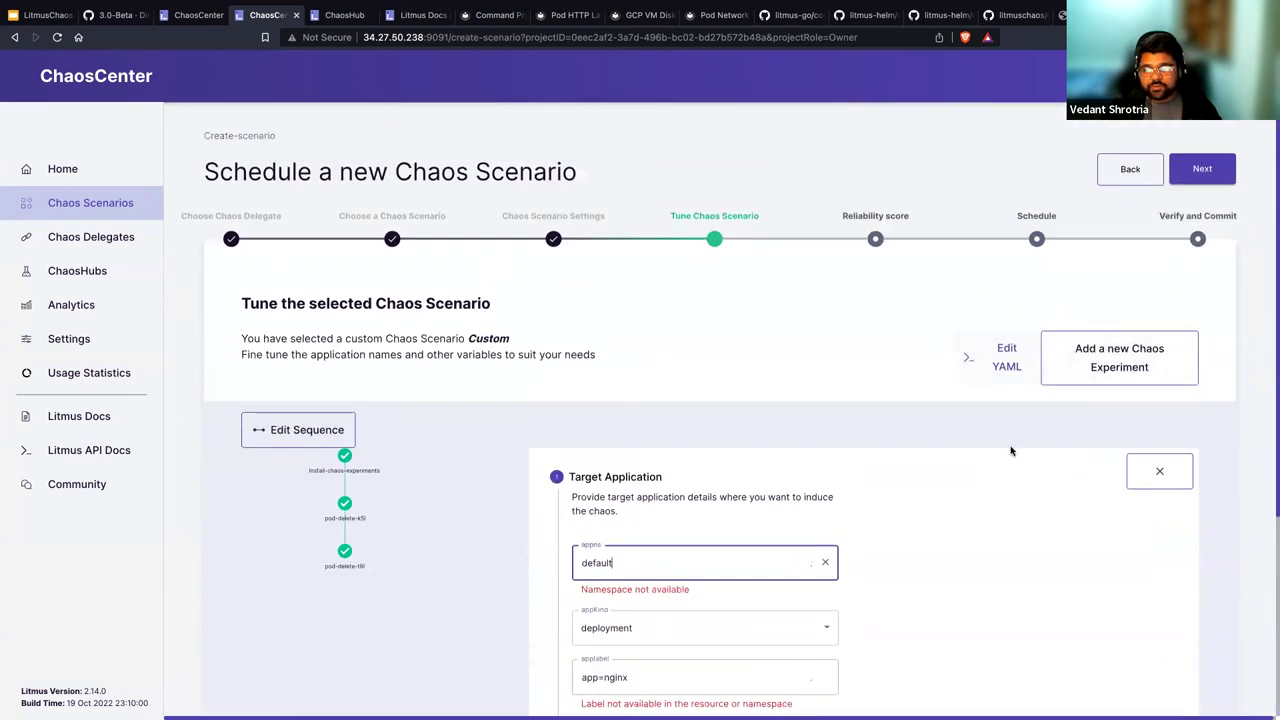
pyautogui.click(1157, 478)
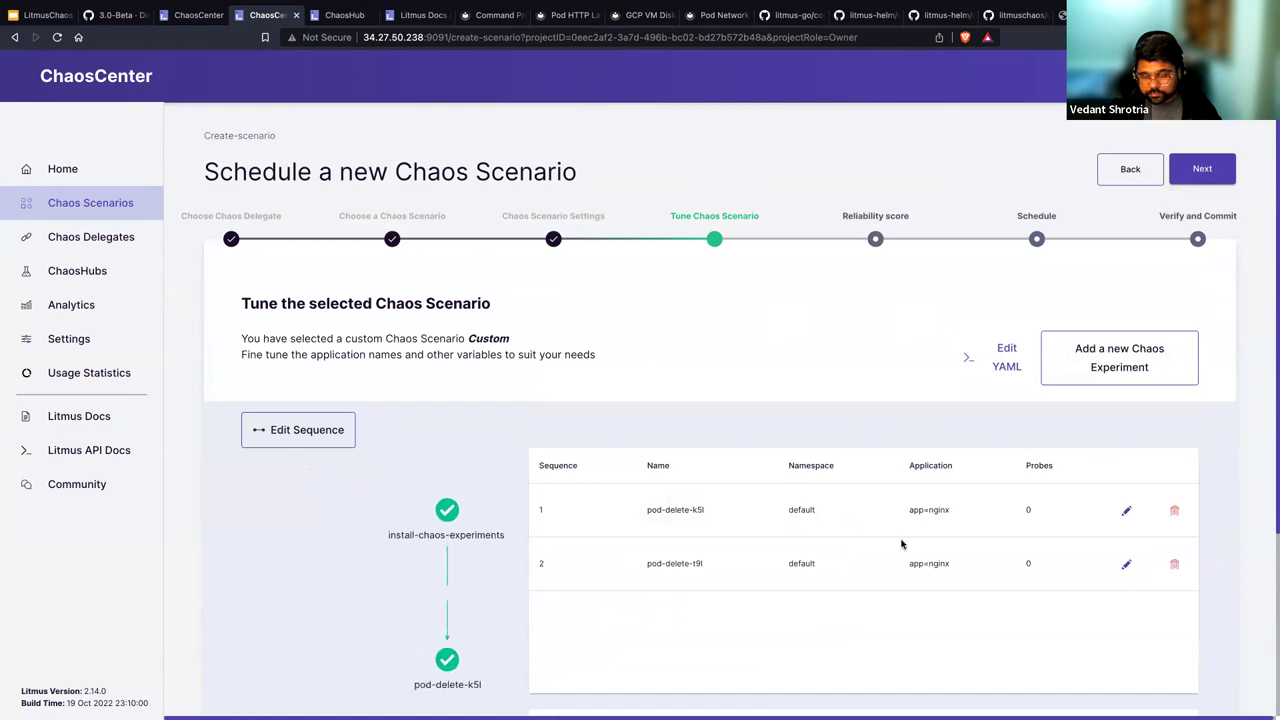
# Step: Review the two pod-delete entries in the scenario's experiment table and sequence diagram
pyautogui.scroll(-2, 743, 507)
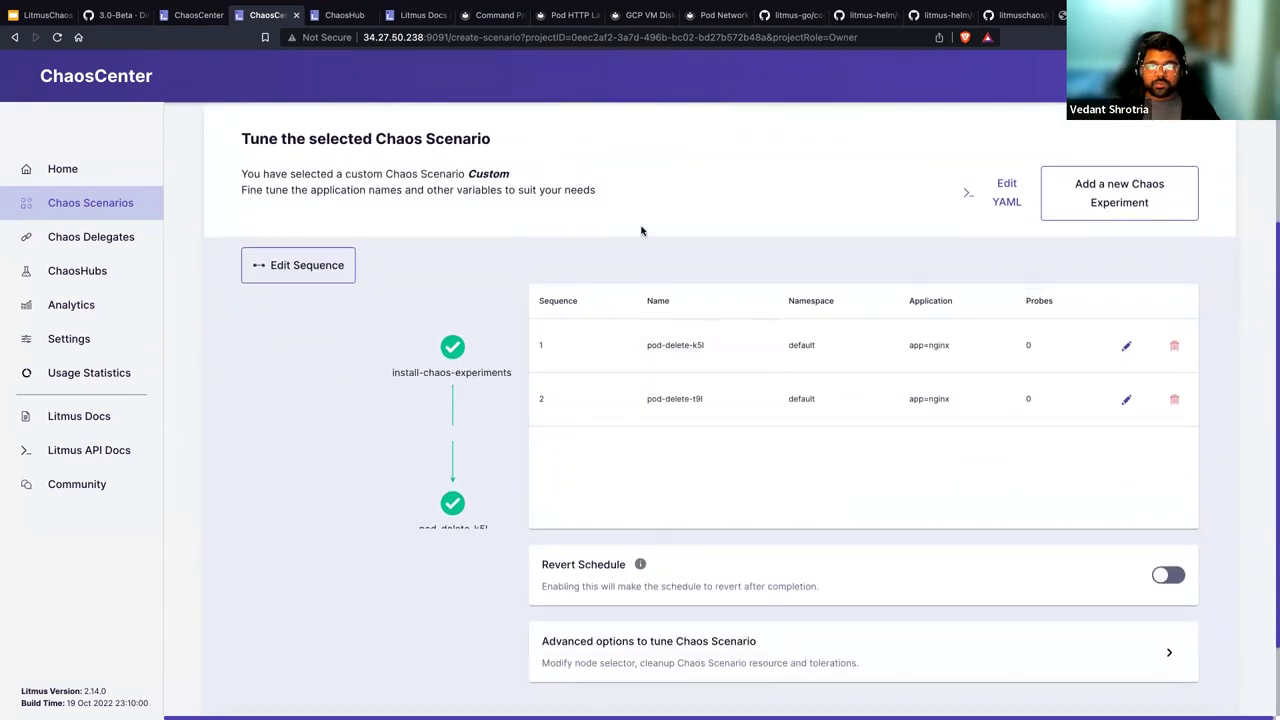
pyautogui.scroll(1, 462, 348)
pyautogui.scroll(-2, 463, 346)
pyautogui.scroll(-2, 686, 343)
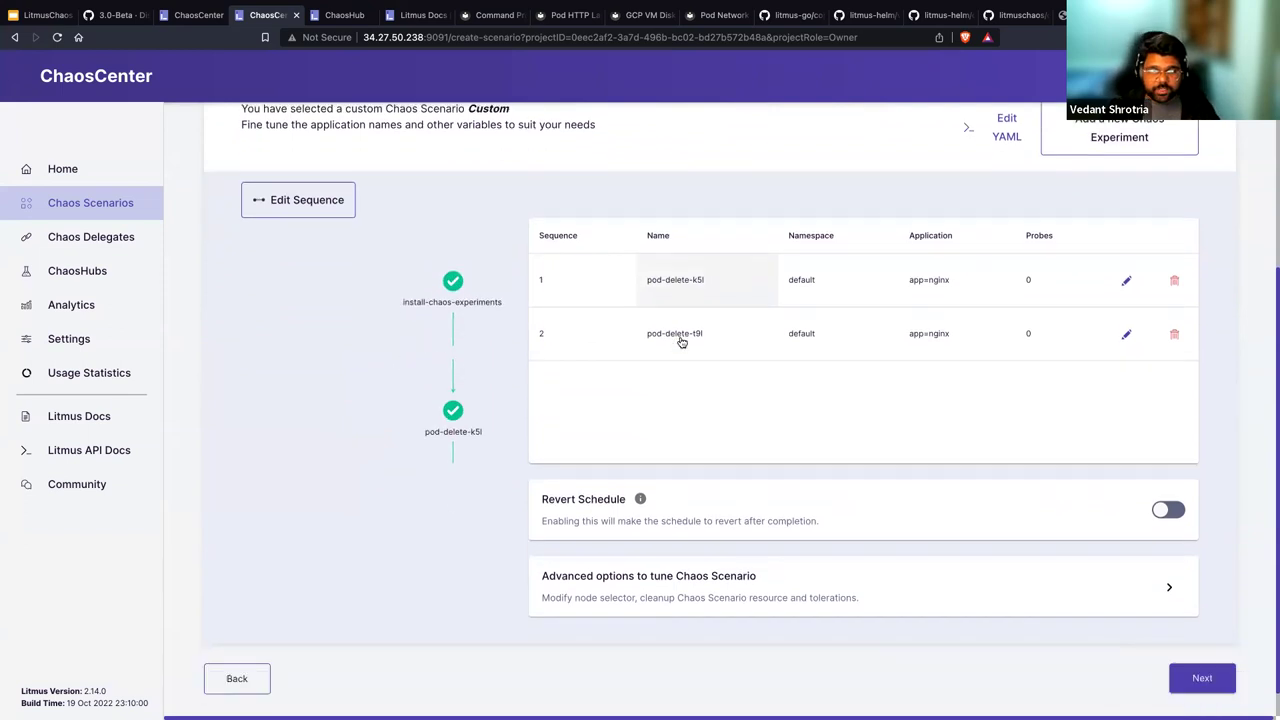
pyautogui.scroll(2, 689, 360)
pyautogui.scroll(1, 689, 360)
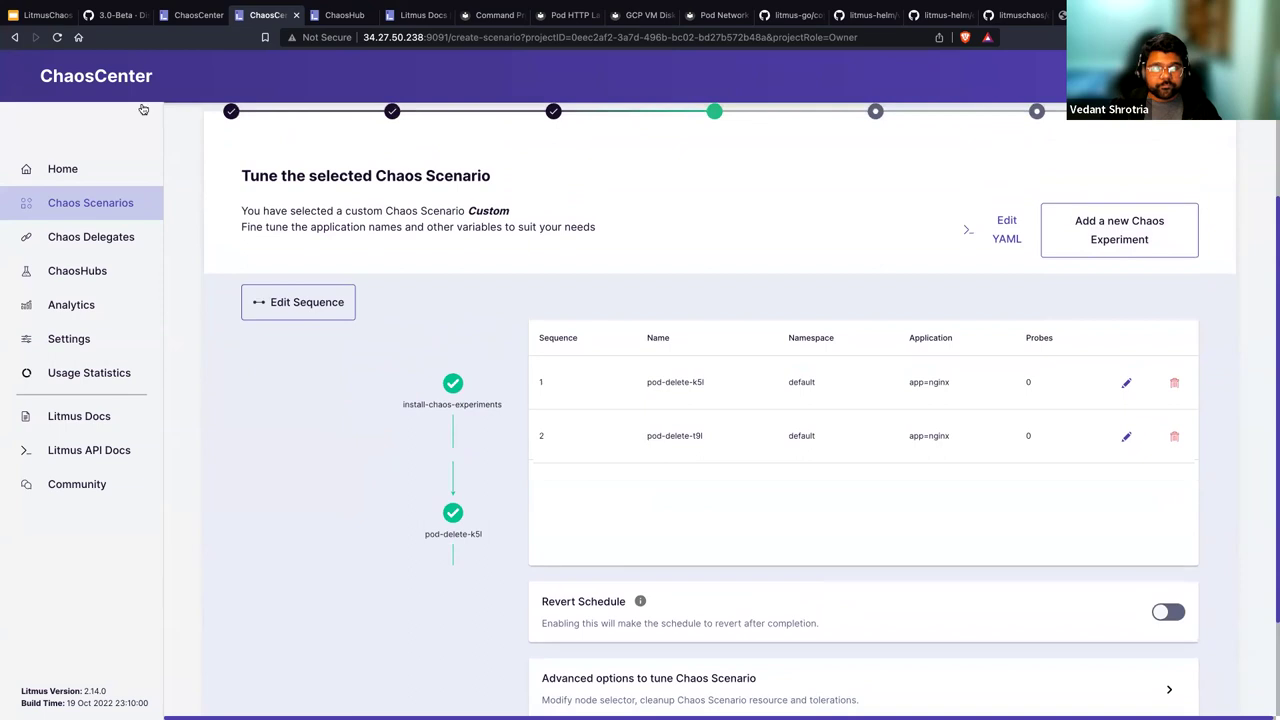
# Step: Check the ChaosCenter Enhancements slide in Google Slides, and open the image registry settings back in ChaosCenter
pyautogui.click(41, 17)
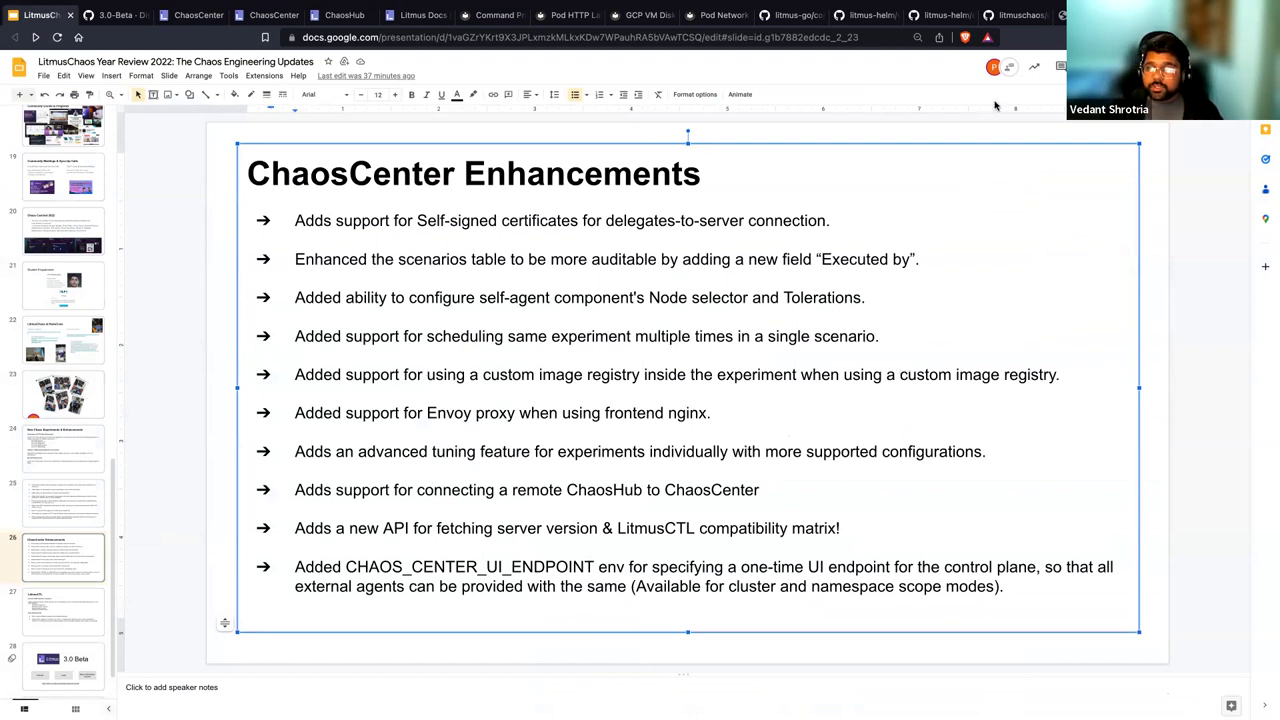
pyautogui.click(254, 15)
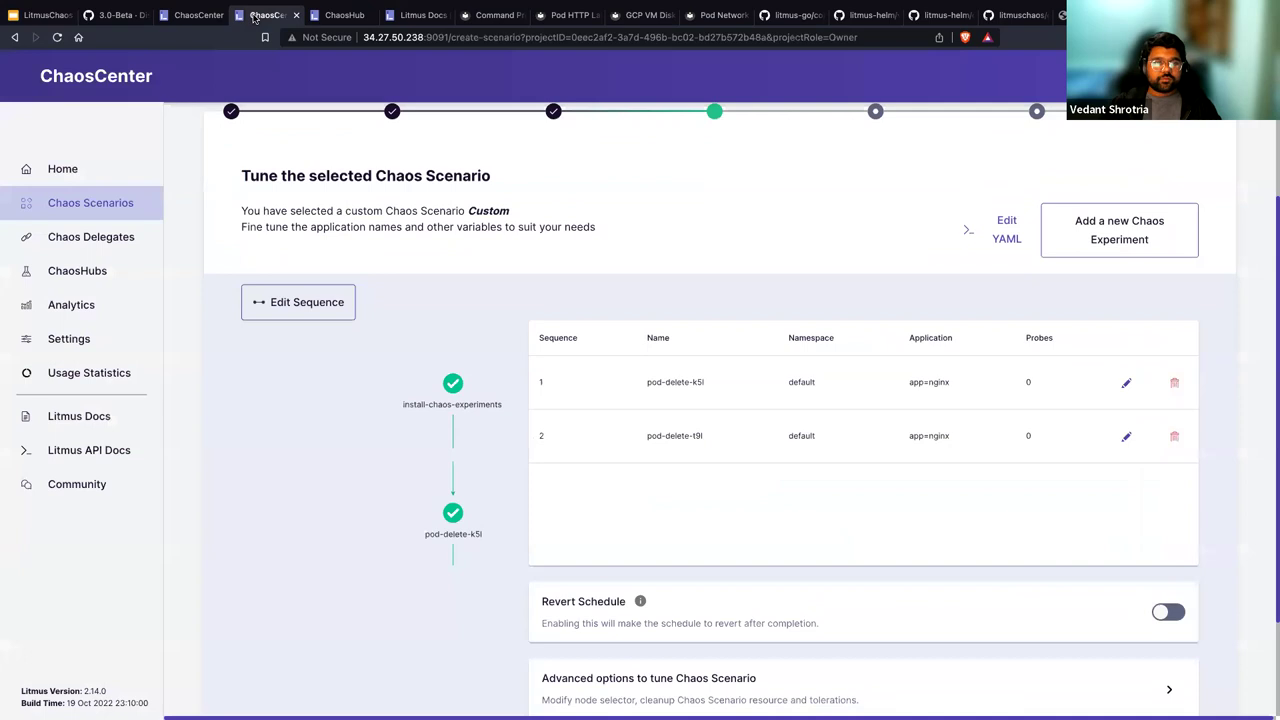
pyautogui.click(124, 340)
pyautogui.click(1155, 217)
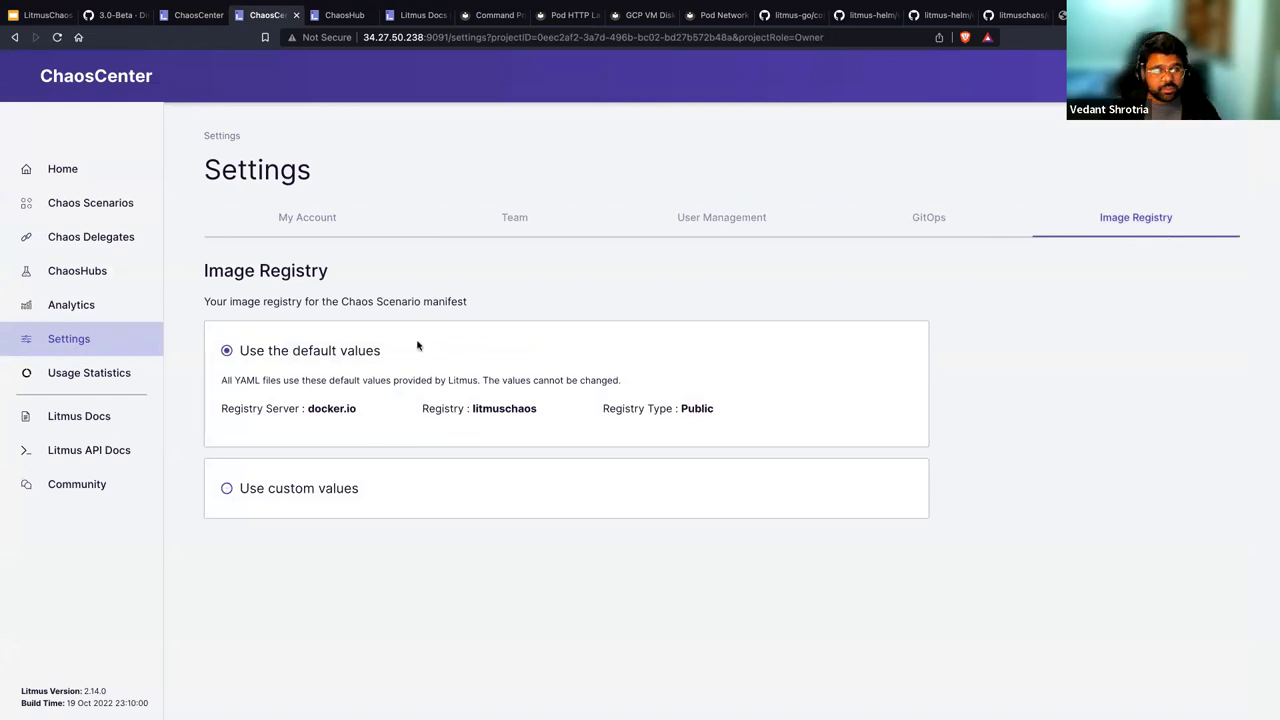
# Step: Show the custom image registry fields with the Private registry type, comparing them with the default values option
pyautogui.click(228, 488)
pyautogui.click(305, 533)
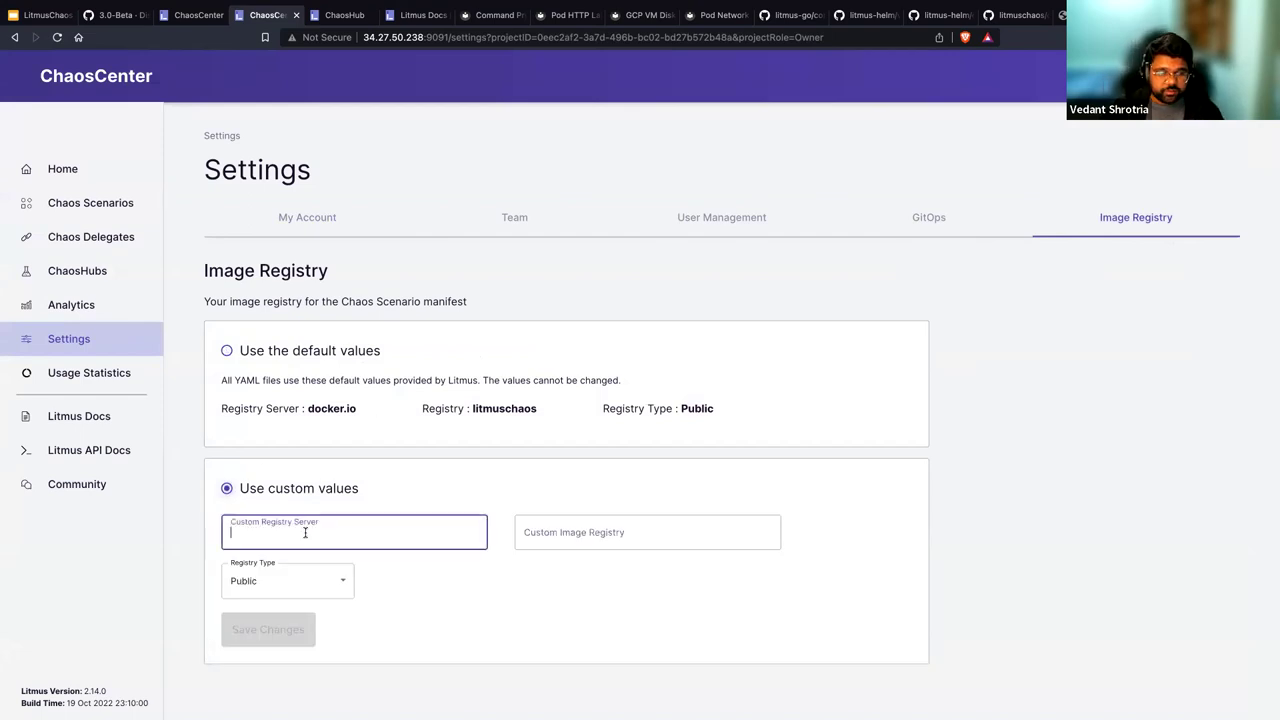
pyautogui.click(600, 533)
pyautogui.click(602, 537)
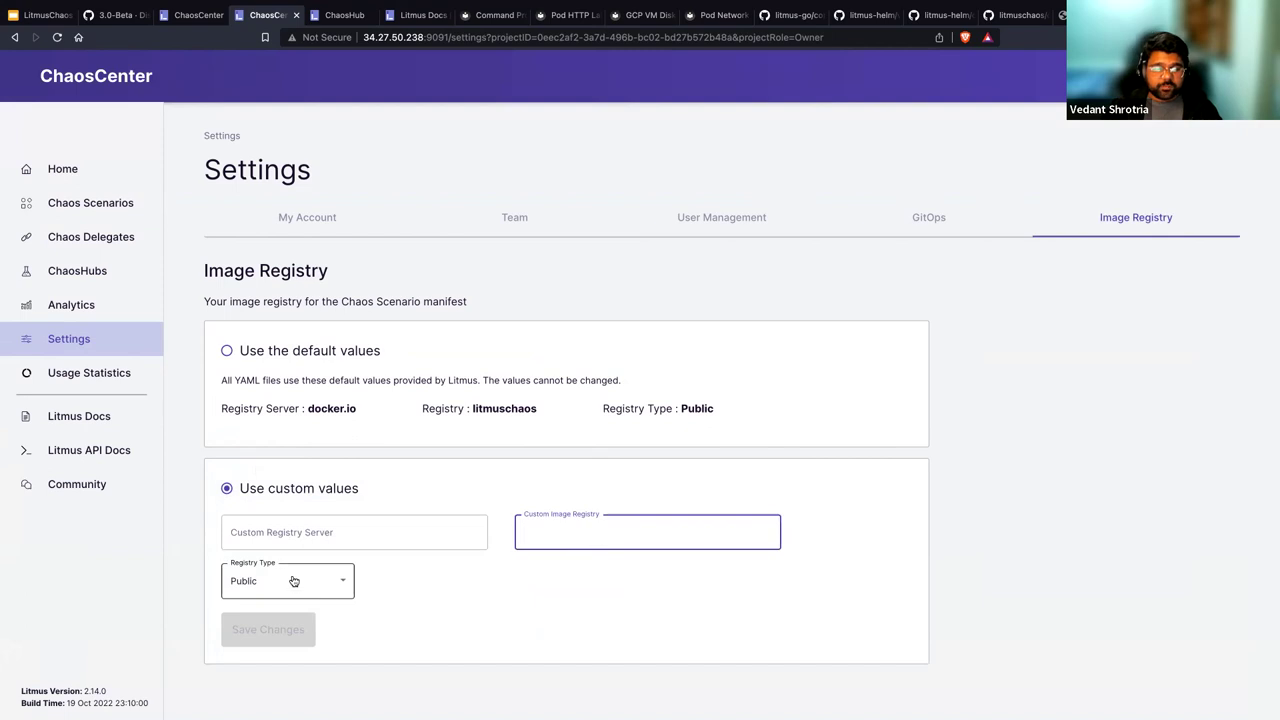
pyautogui.click(331, 584)
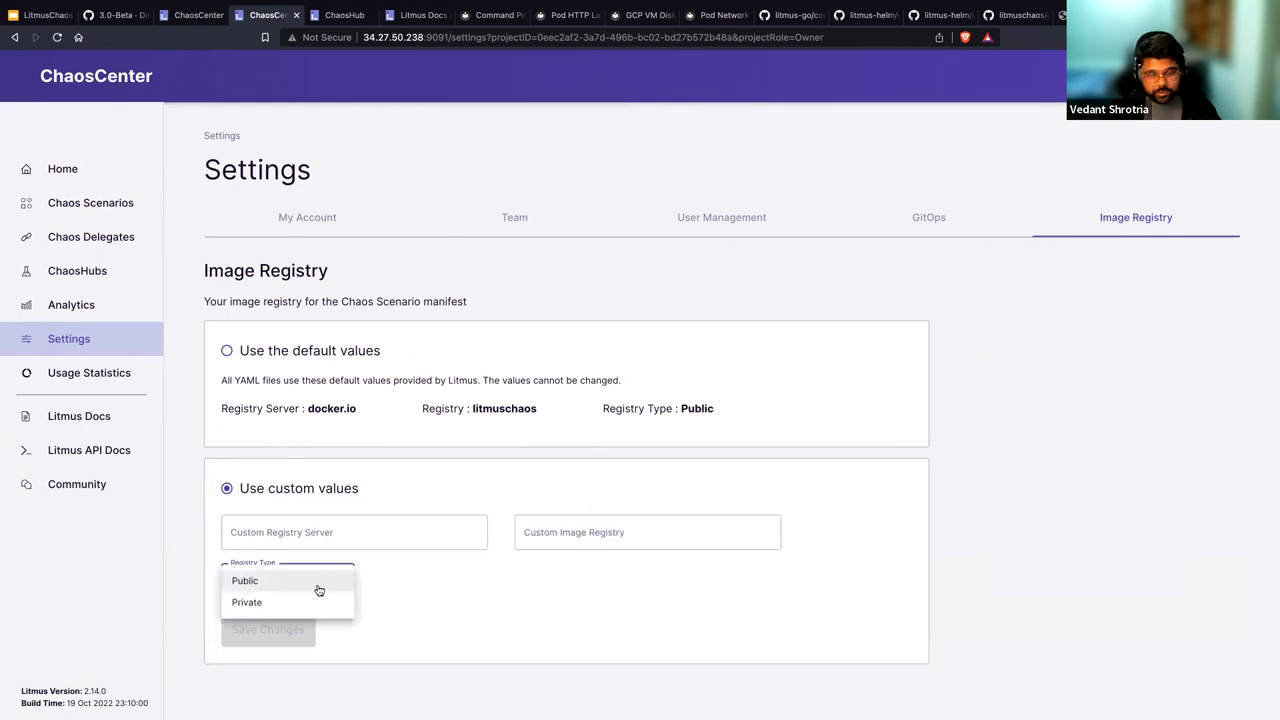
pyautogui.click(309, 598)
pyautogui.scroll(-1, 340, 569)
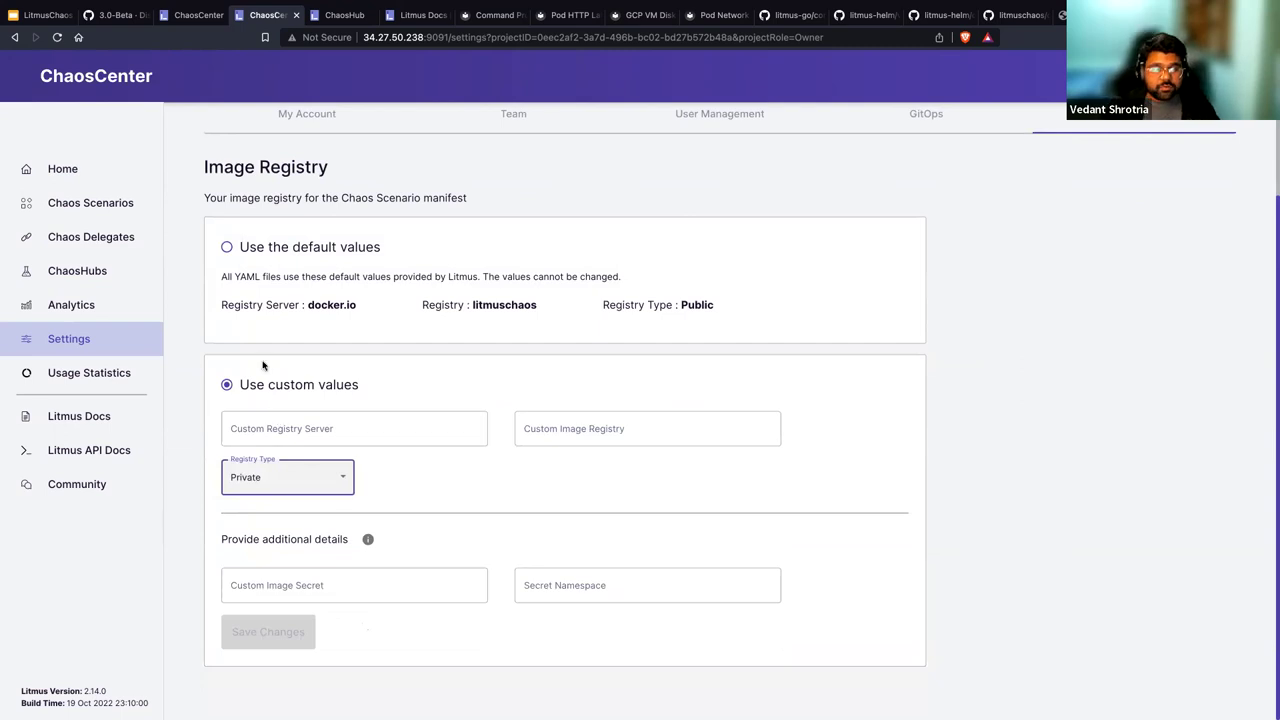
pyautogui.click(226, 247)
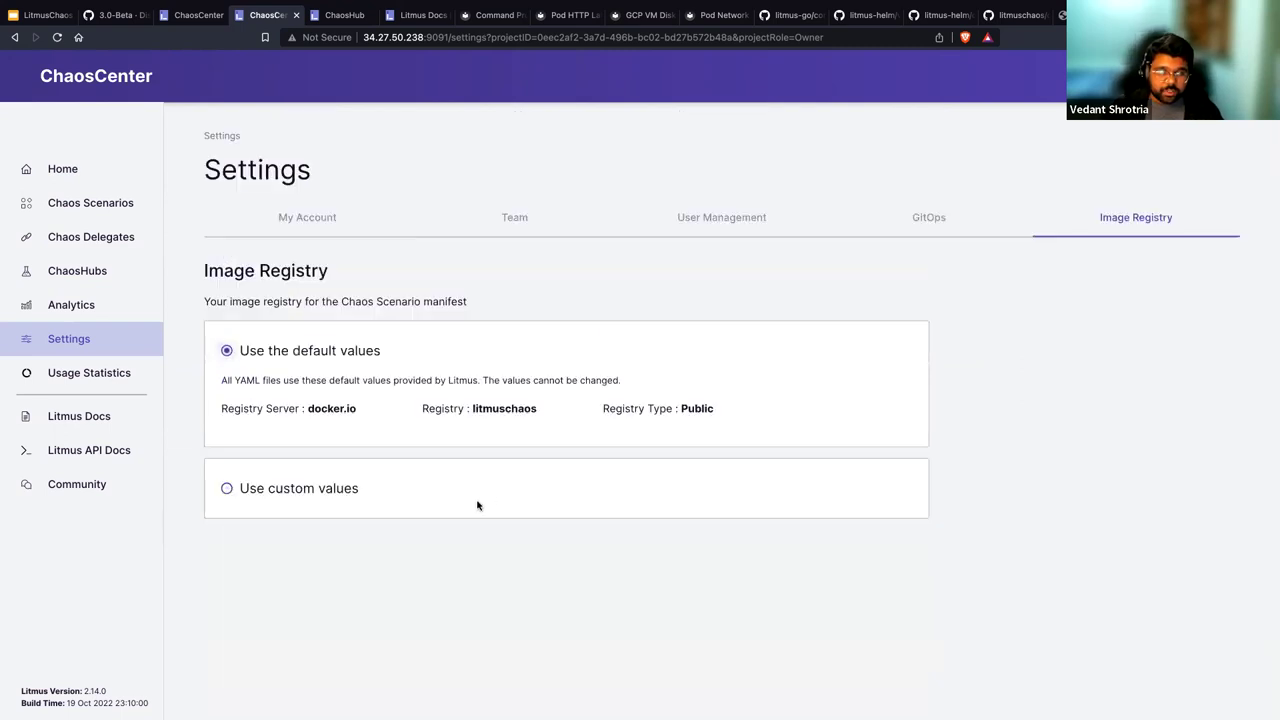
pyautogui.click(307, 487)
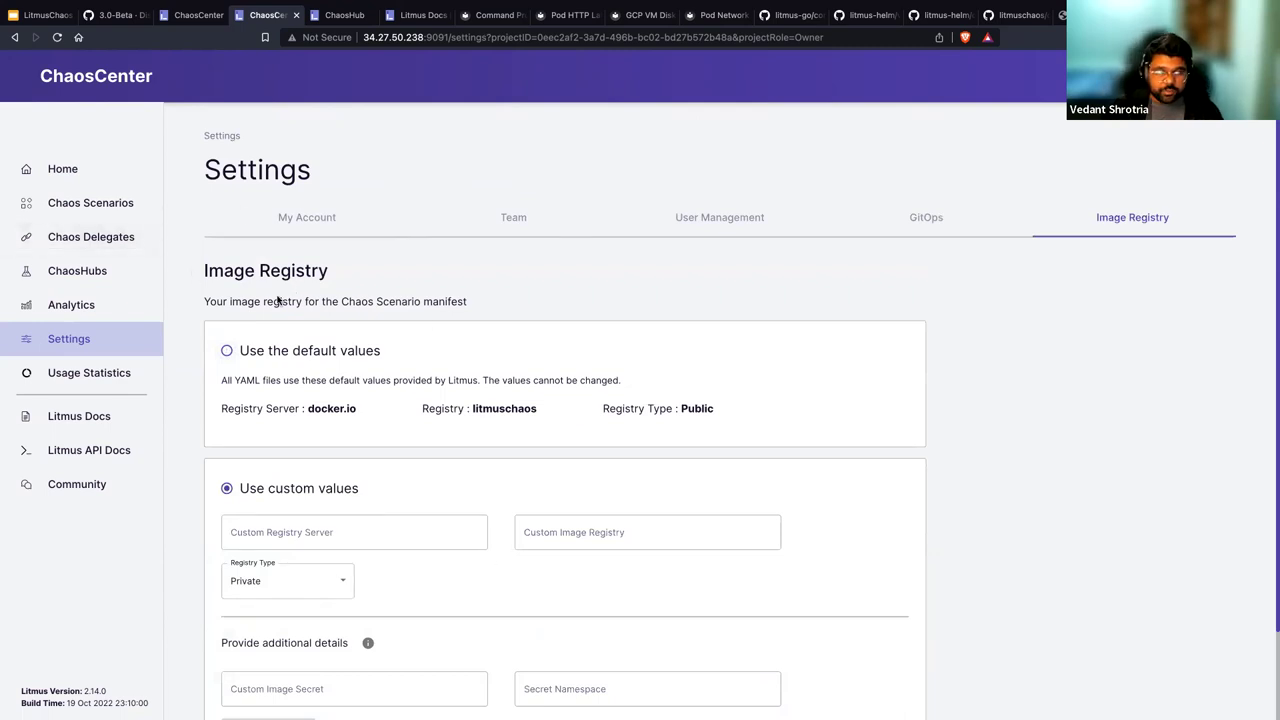
# Step: Start scheduling a new chaos scenario on the available Chaos Delegate, using experiments from Litmus ChaosHub
pyautogui.click(66, 204)
pyautogui.click(1141, 170)
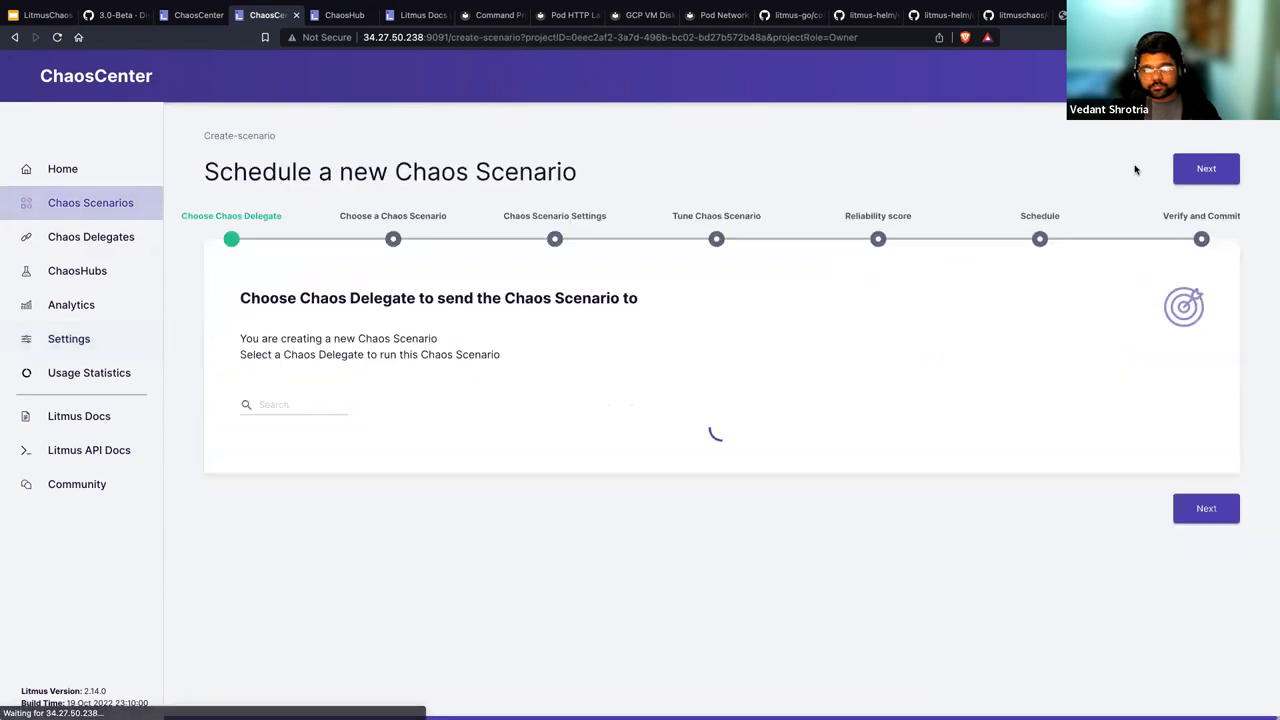
pyautogui.click(348, 469)
pyautogui.click(1206, 168)
pyautogui.click(250, 480)
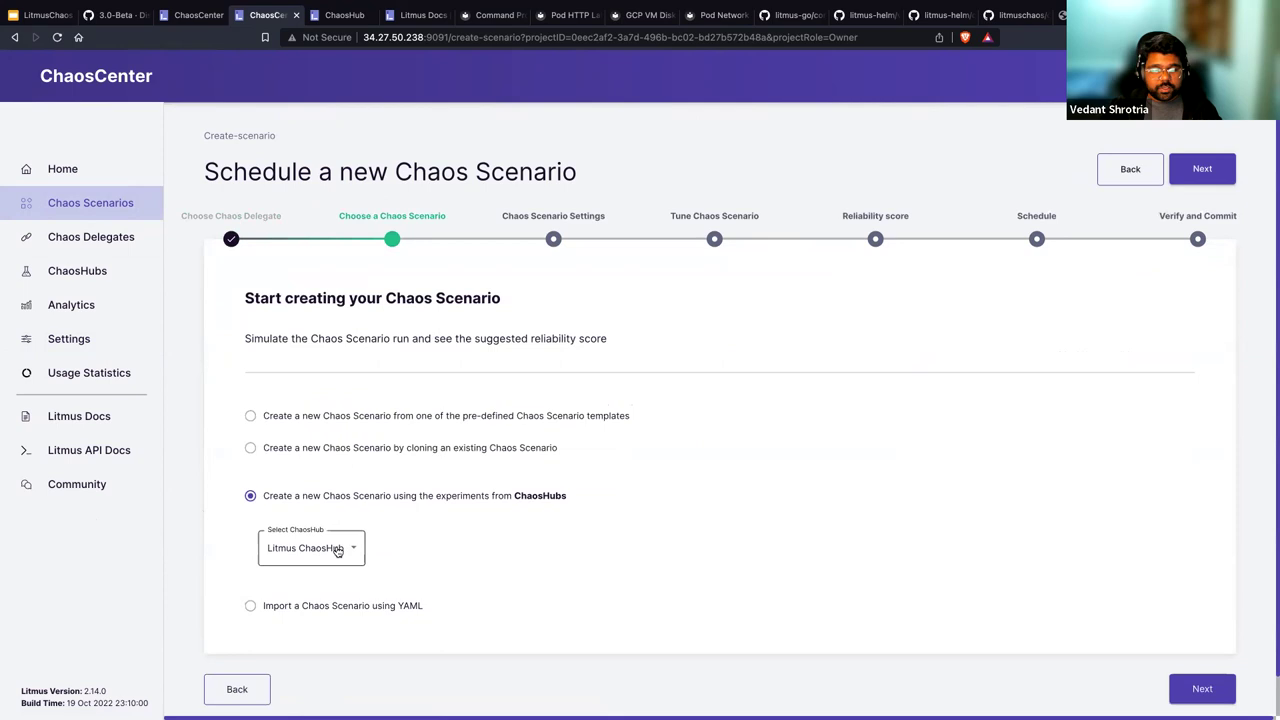
pyautogui.click(338, 551)
pyautogui.click(1210, 175)
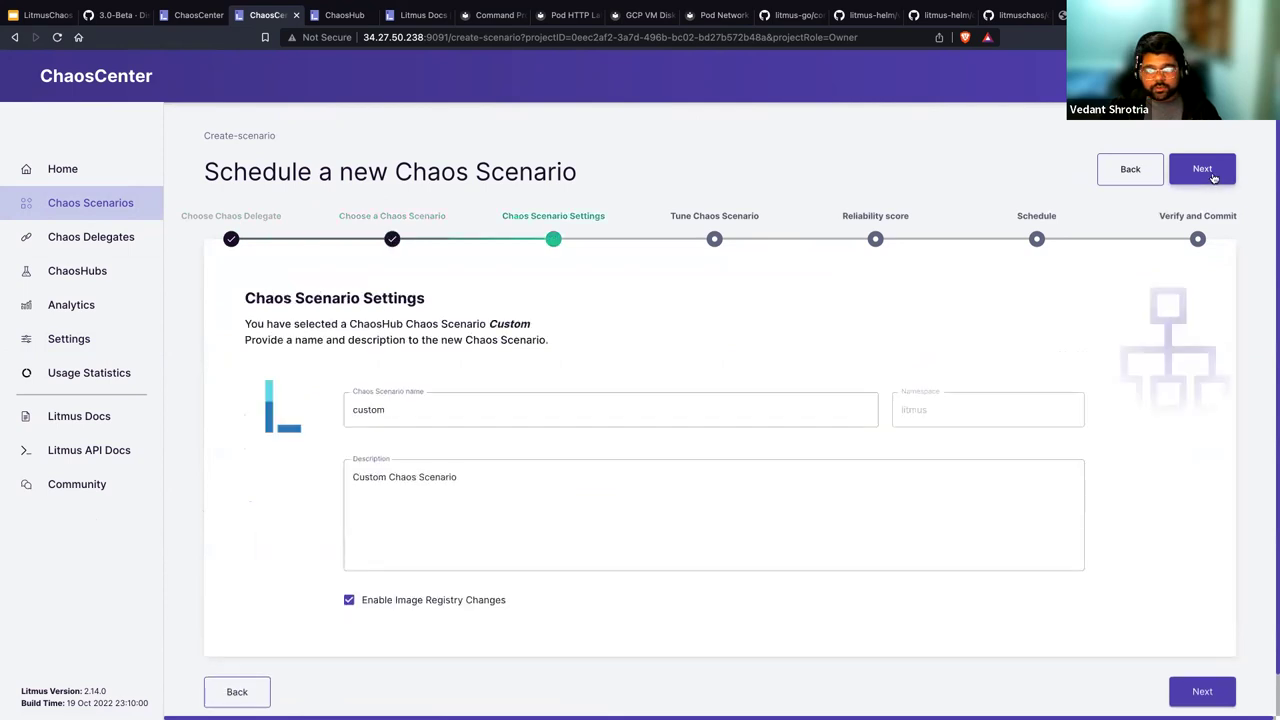
# Step: Keep Enable Image Registry Changes selected in the custom scenario's settings and continue to the tuning stage
pyautogui.click(1212, 176)
pyautogui.click(1208, 168)
pyautogui.click(1140, 172)
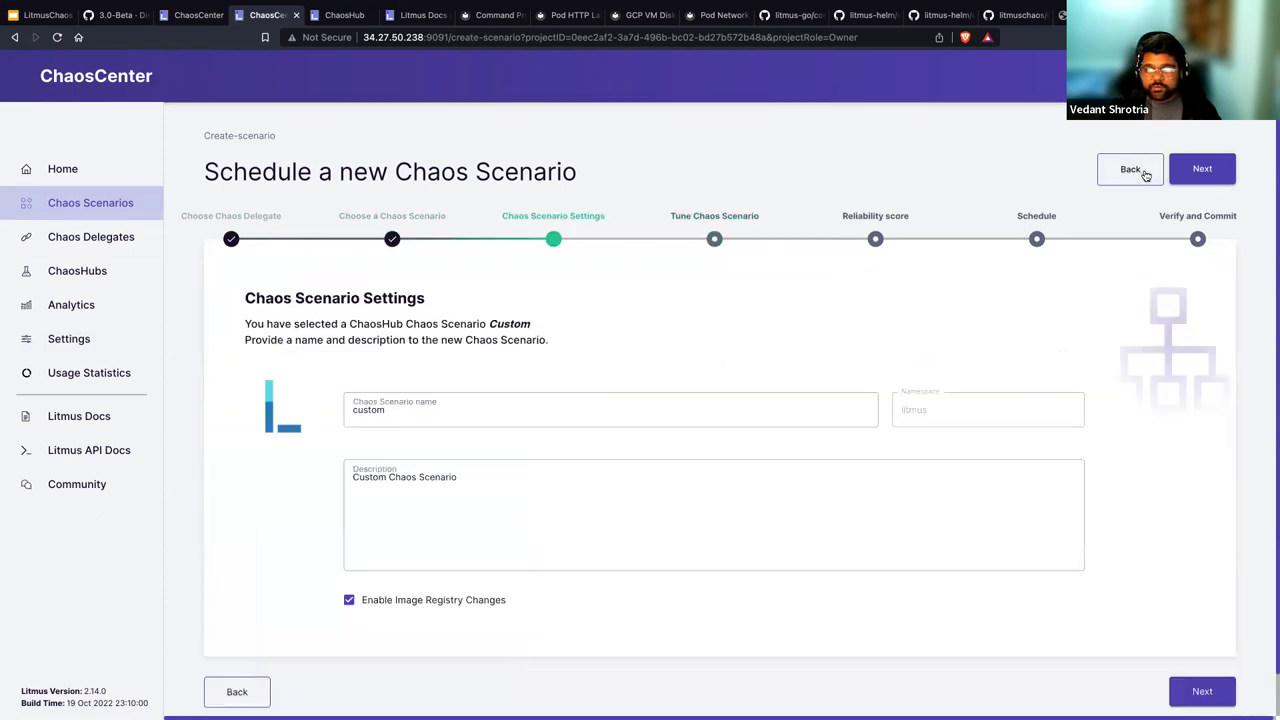
pyautogui.scroll(-1, 349, 571)
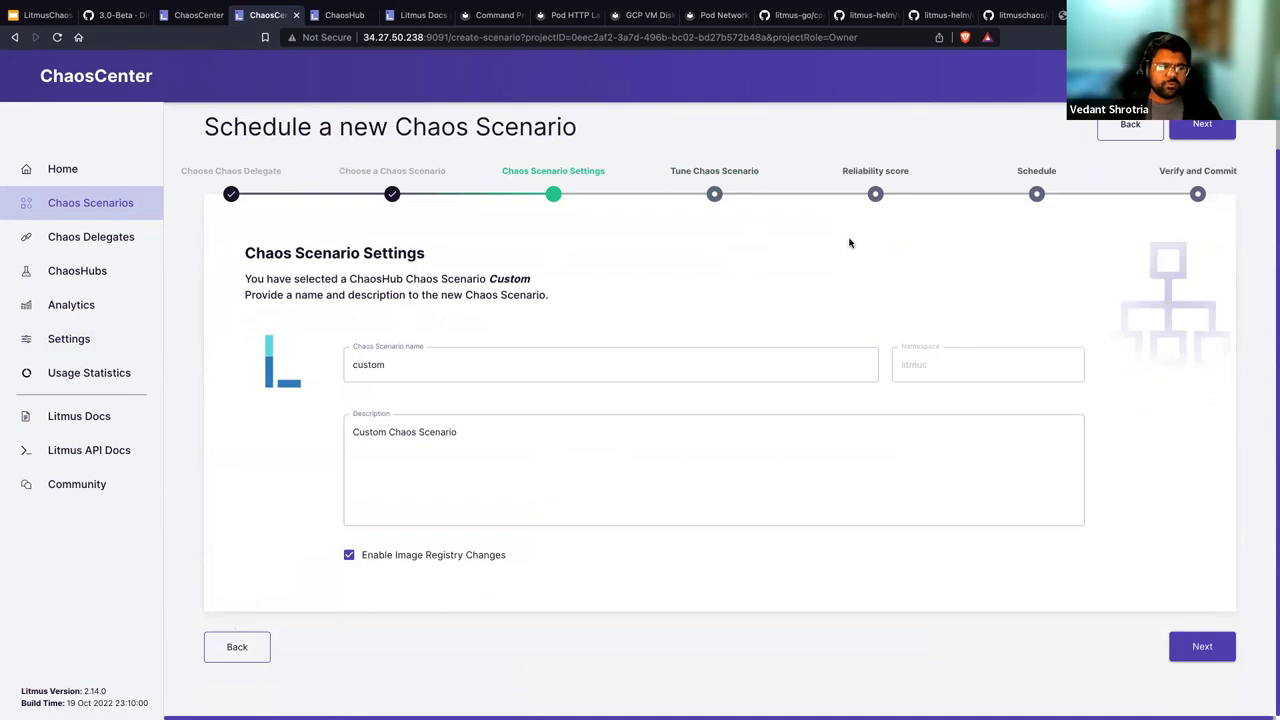
pyautogui.click(348, 556)
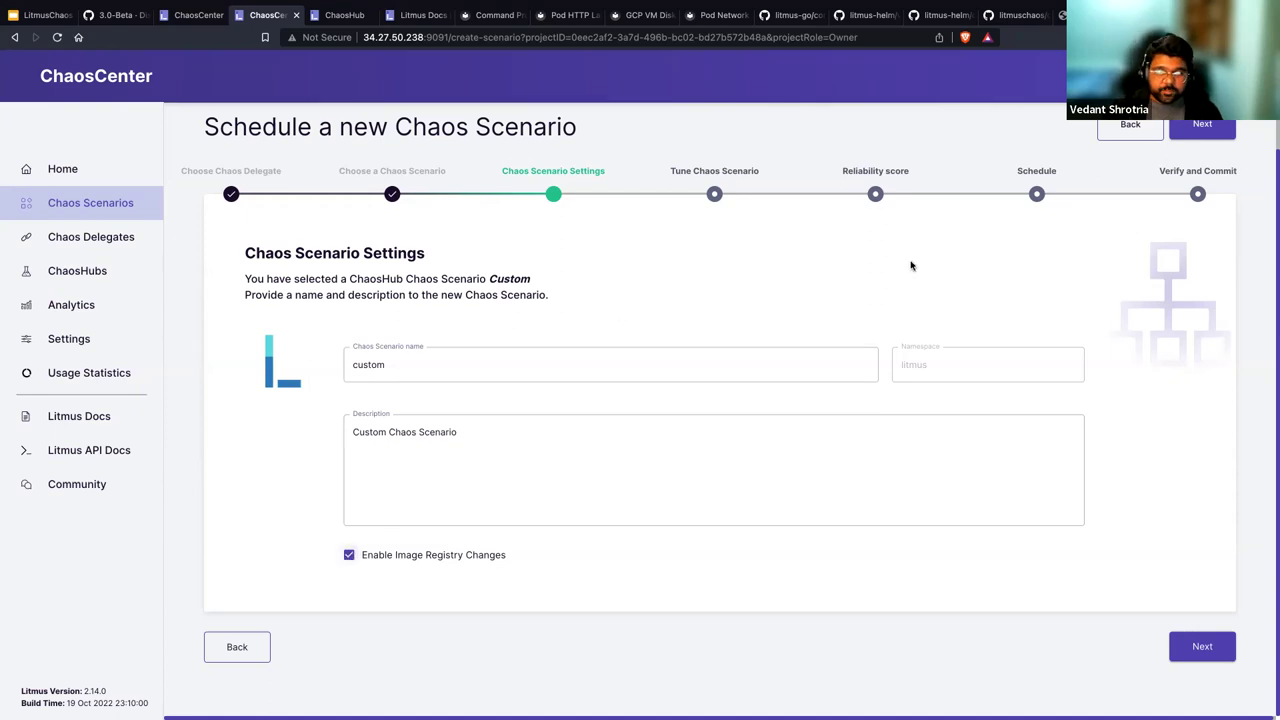
pyautogui.scroll(1, 1147, 202)
pyautogui.click(1180, 172)
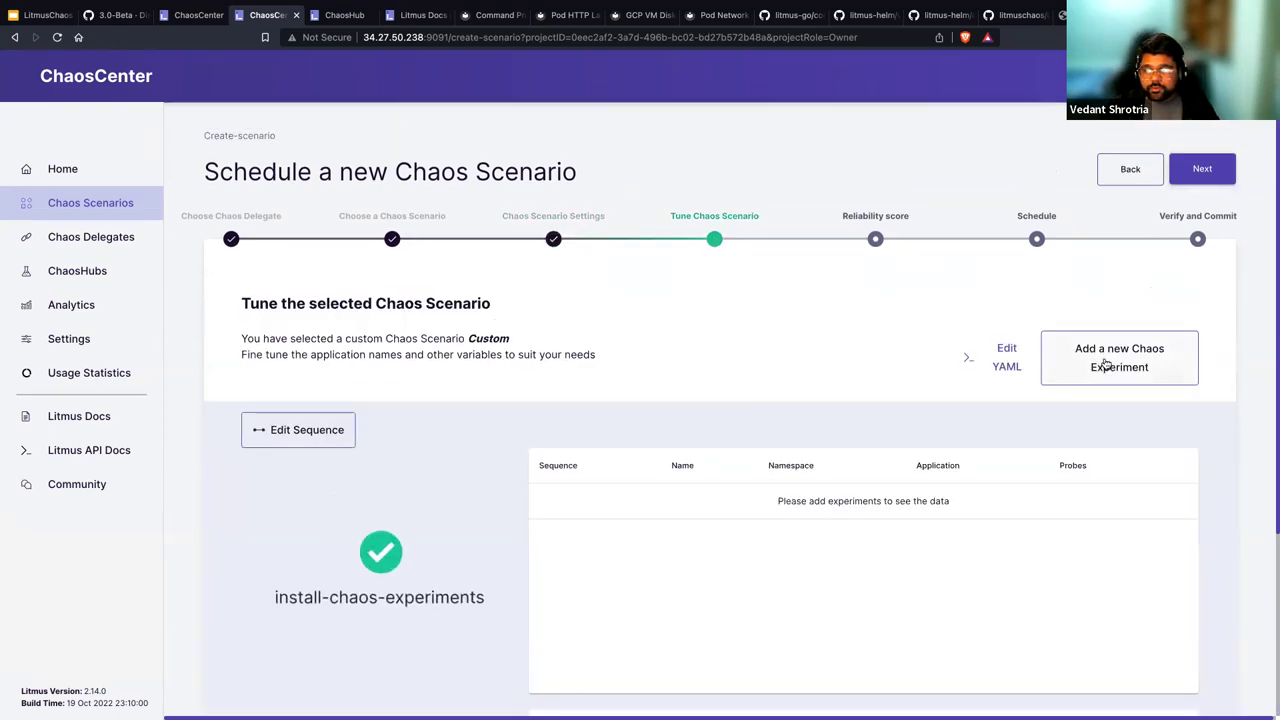
# Step: Search the experiments for pod-de and add generic/pod-delete to the new scenario
pyautogui.click(1095, 350)
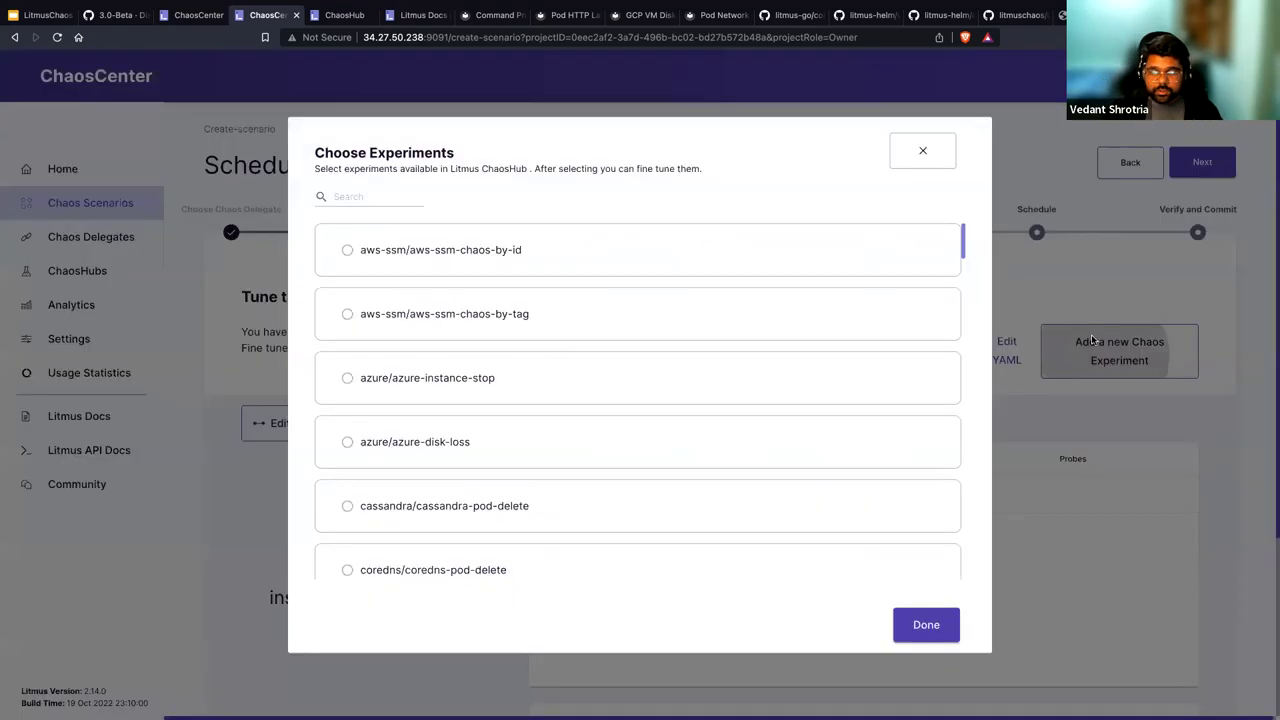
pyautogui.click(340, 197)
pyautogui.write('pod-de')
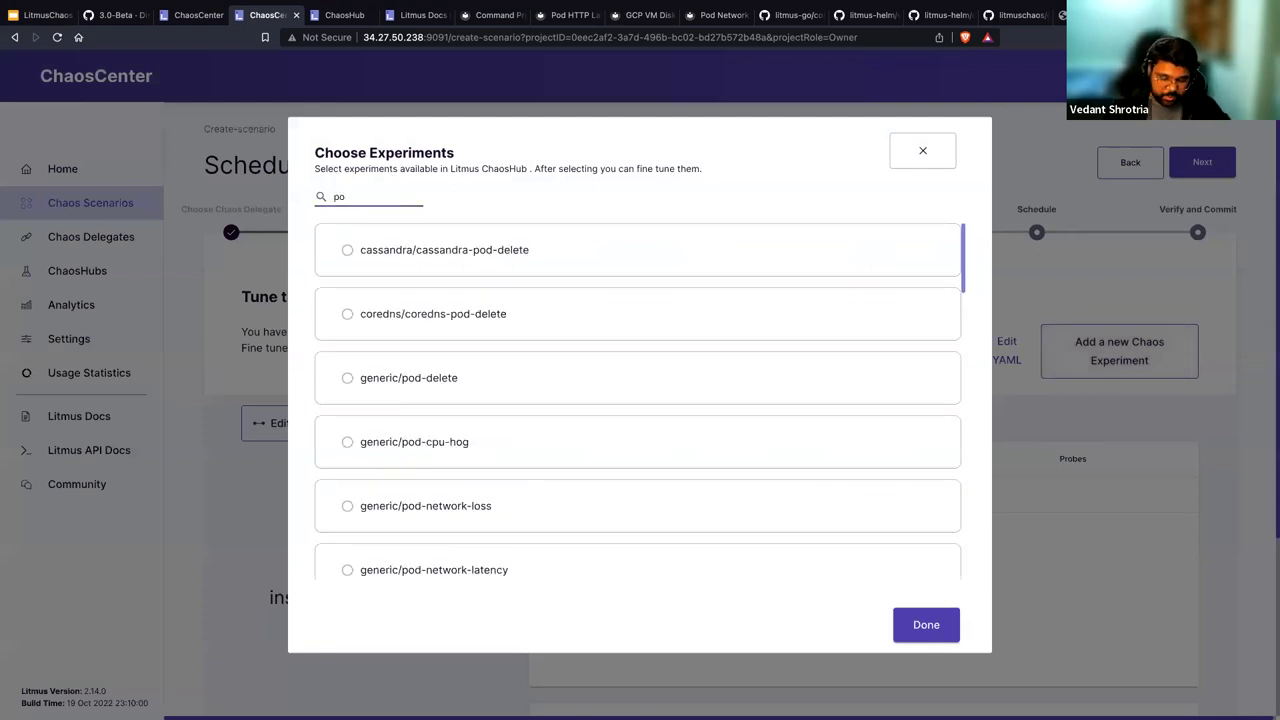
pyautogui.click(454, 385)
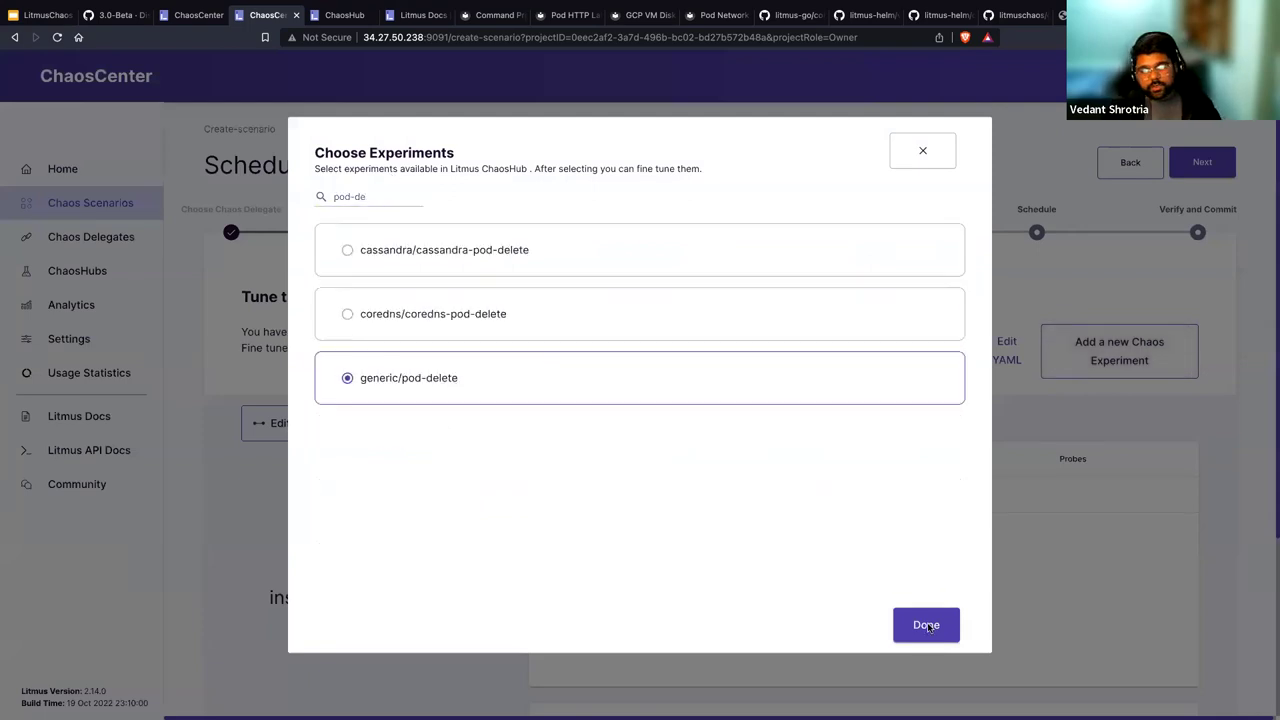
pyautogui.click(932, 632)
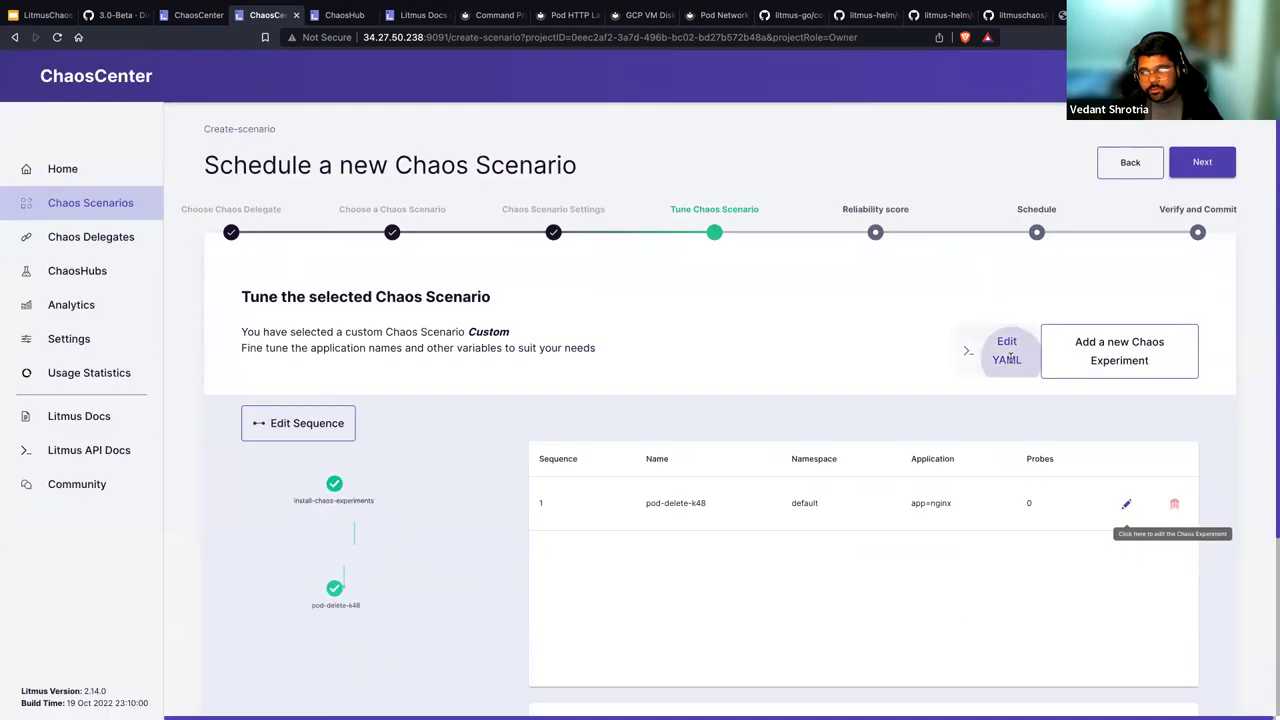
# Step: Open the scenario's YAML for editing and highlight the image references toward the end of the manifest
pyautogui.click(1008, 352)
pyautogui.scroll(-20, 487, 482)
pyautogui.scroll(-20, 487, 482)
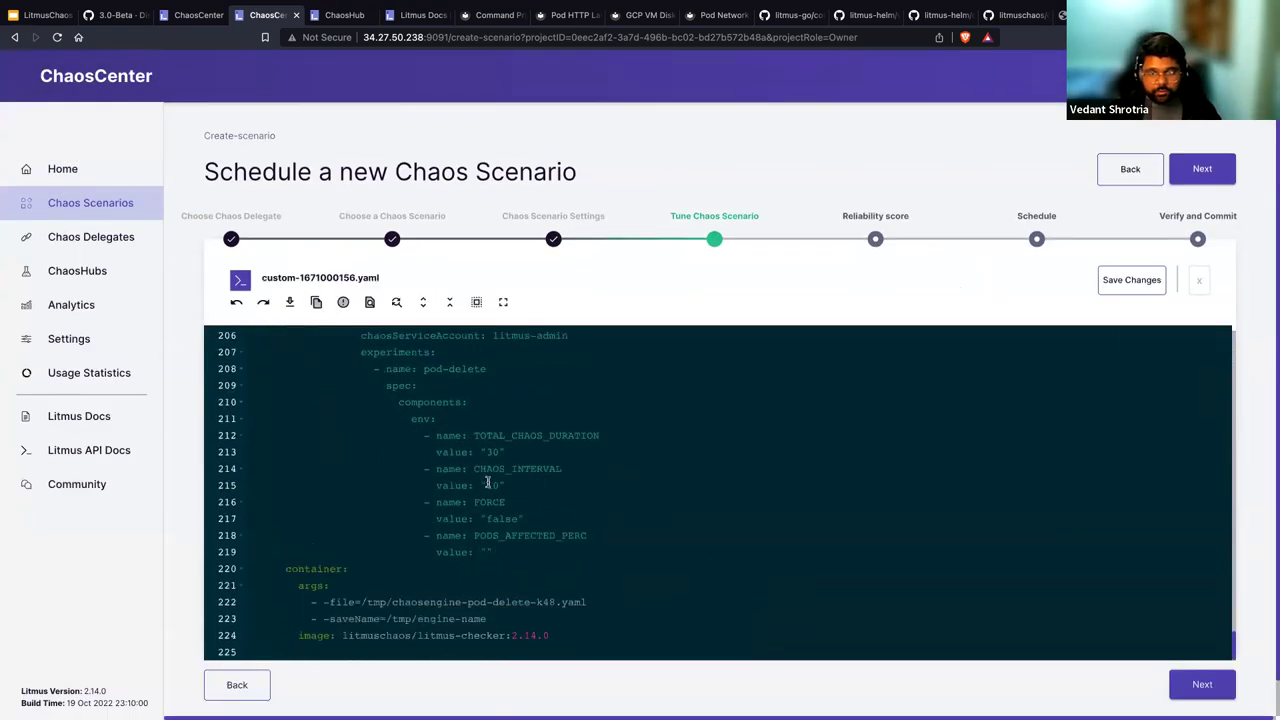
pyautogui.moveTo(340, 638); pyautogui.dragTo(599, 636)
pyautogui.scroll(10, 451, 467)
pyautogui.scroll(2, 451, 467)
pyautogui.moveTo(343, 539); pyautogui.dragTo(484, 538)
# Step: Examine the pod-delete definition in the YAML and highlight the litmuschaos/litmus-checker:2.14.0 image on line 224
pyautogui.scroll(10, 490, 530)
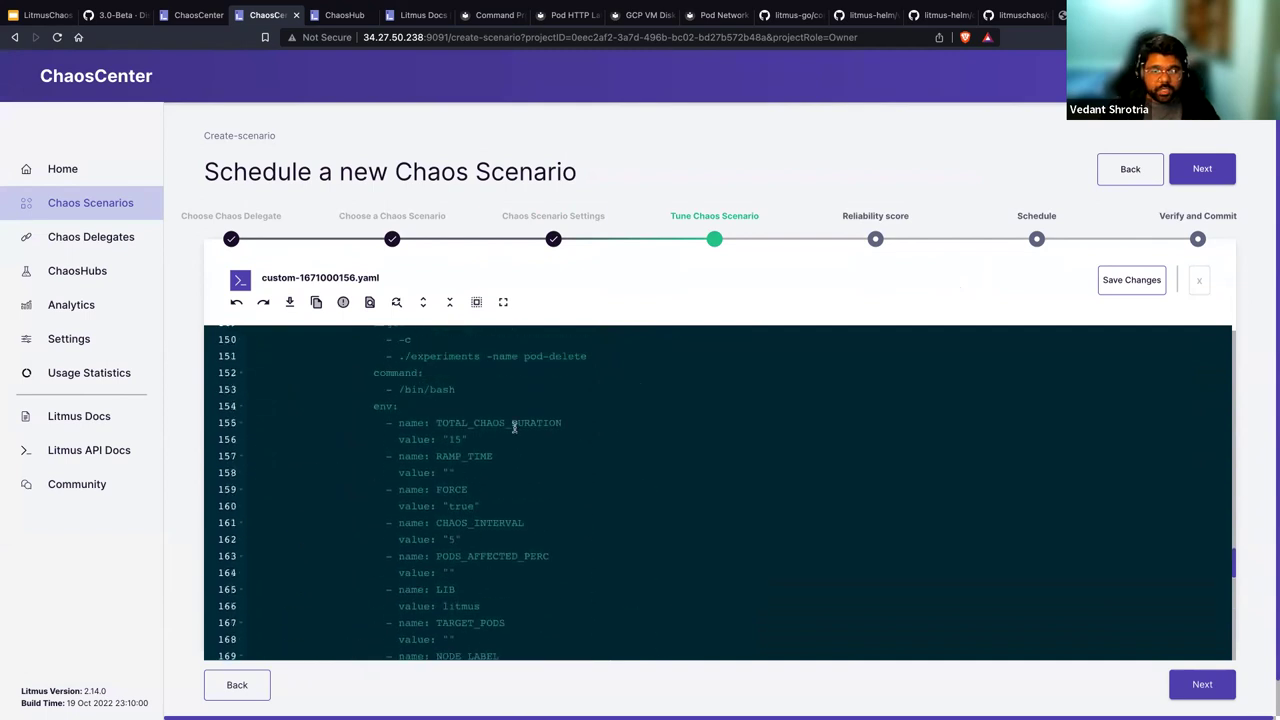
pyautogui.scroll(-12, 531, 495)
pyautogui.scroll(-12, 531, 495)
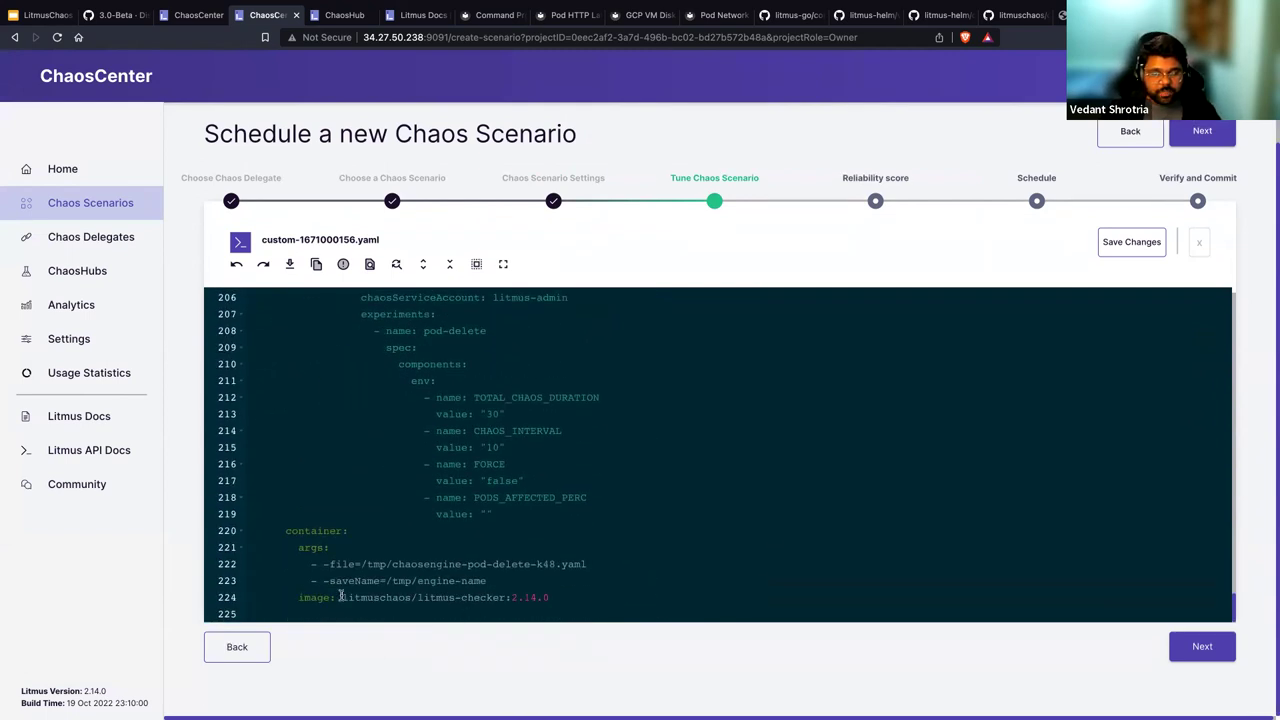
pyautogui.moveTo(338, 597); pyautogui.dragTo(567, 594)
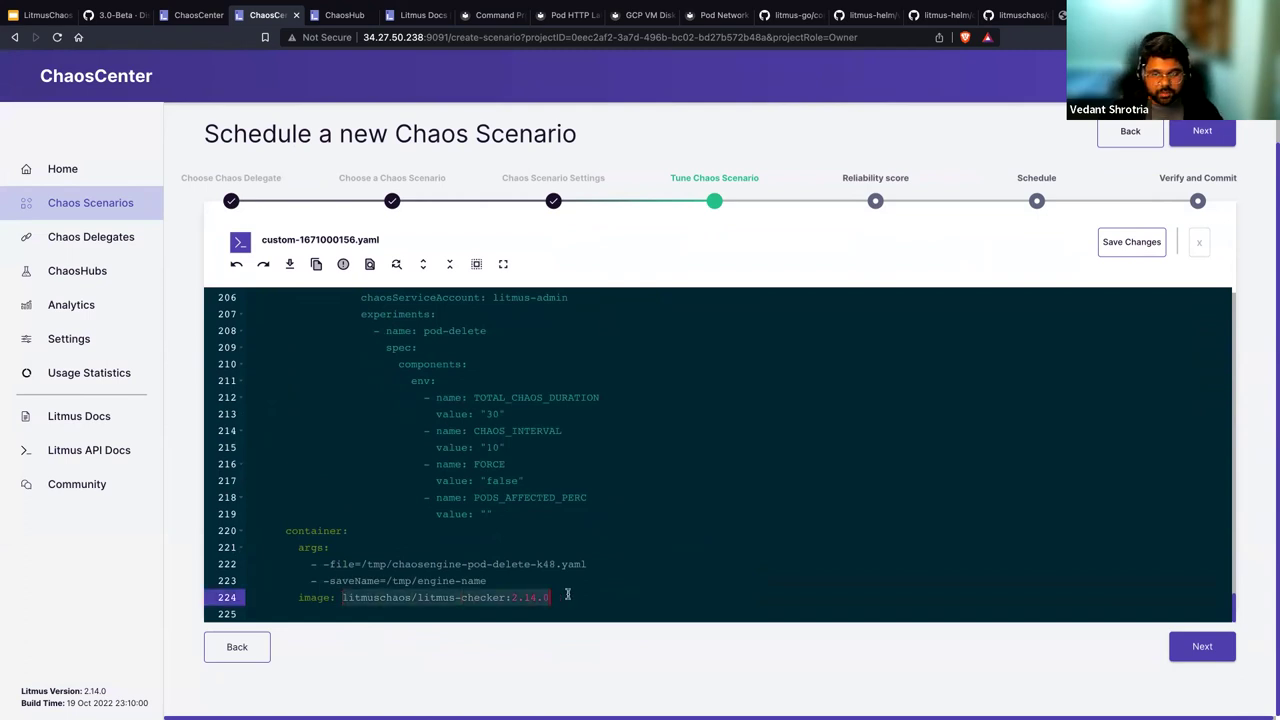
pyautogui.scroll(1, 526, 426)
pyautogui.scroll(4, 526, 426)
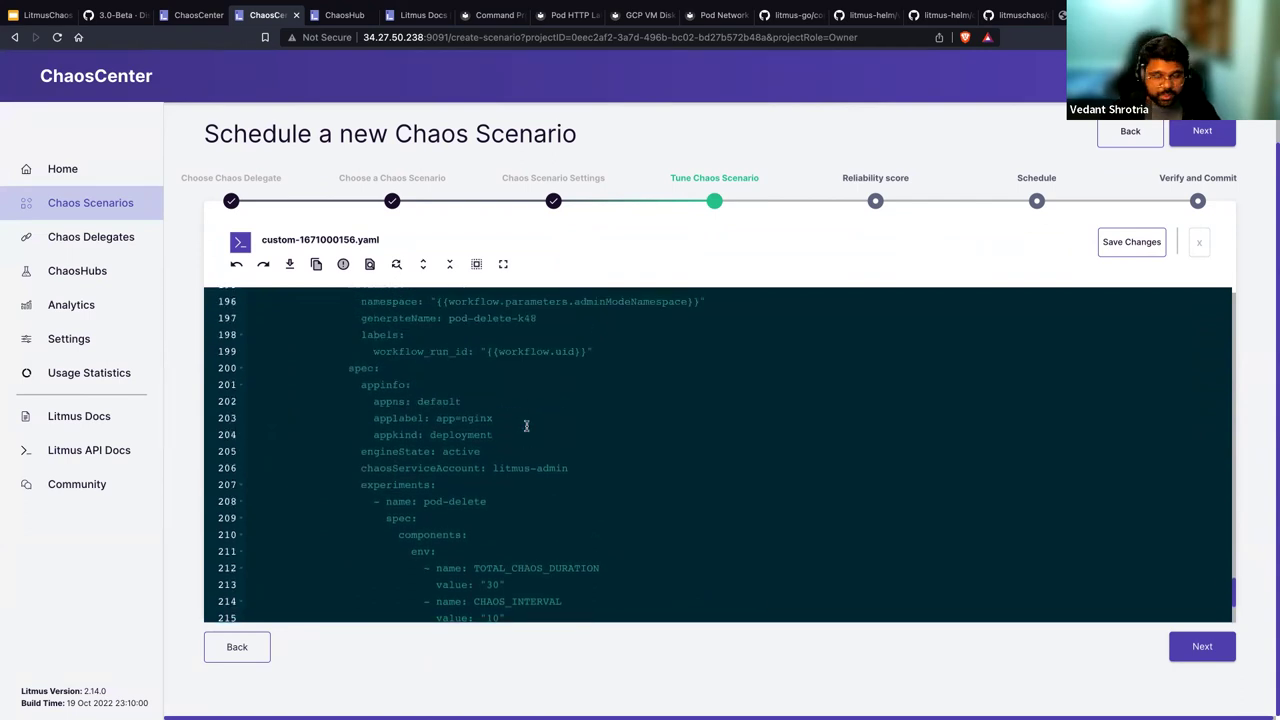
# Step: Examine the scenario's YAML manifest from its start through the pod-delete definition to its end, and close the YAML editor without saving
pyautogui.scroll(20, 526, 426)
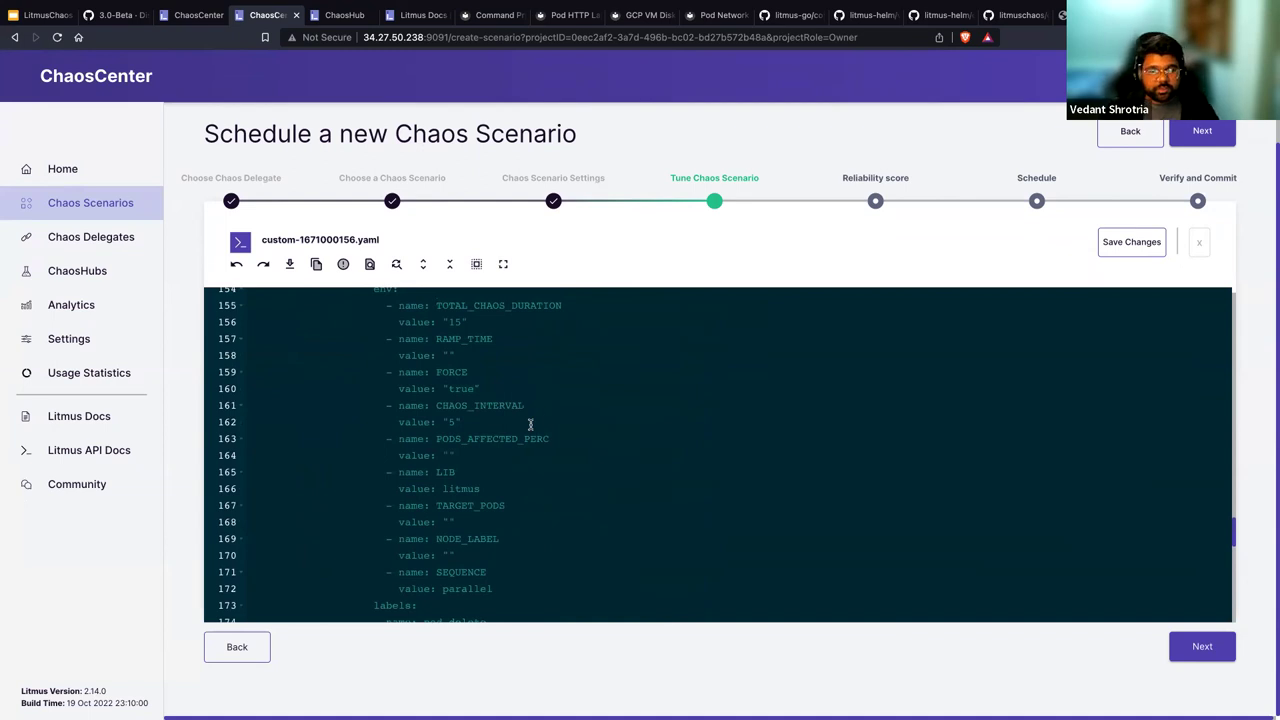
pyautogui.scroll(7, 601, 393)
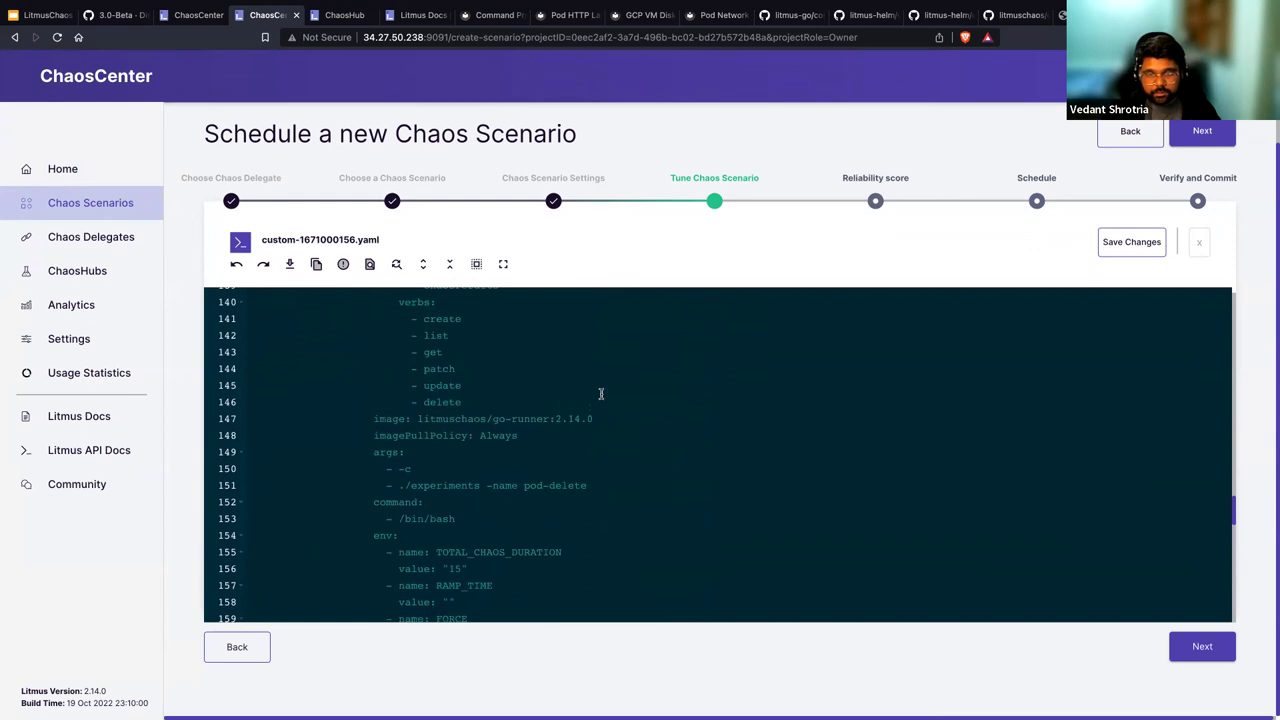
pyautogui.scroll(20, 591, 357)
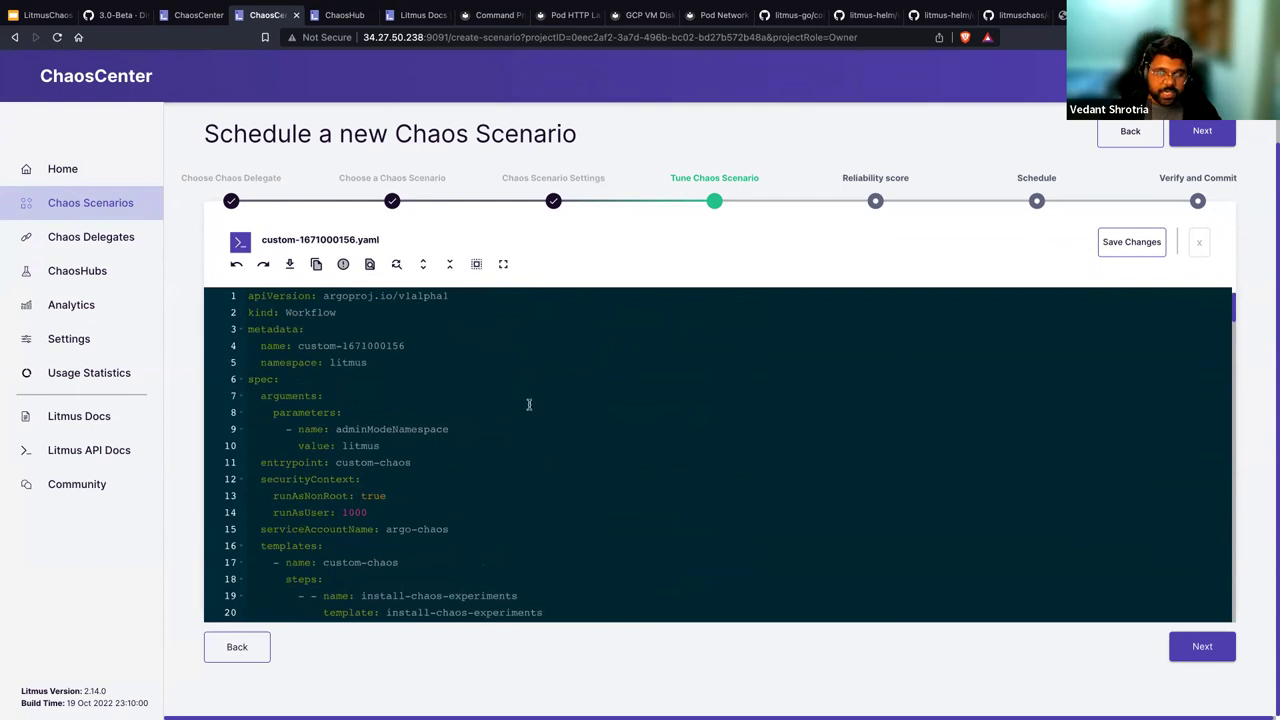
pyautogui.scroll(-10, 528, 403)
pyautogui.scroll(-12, 523, 499)
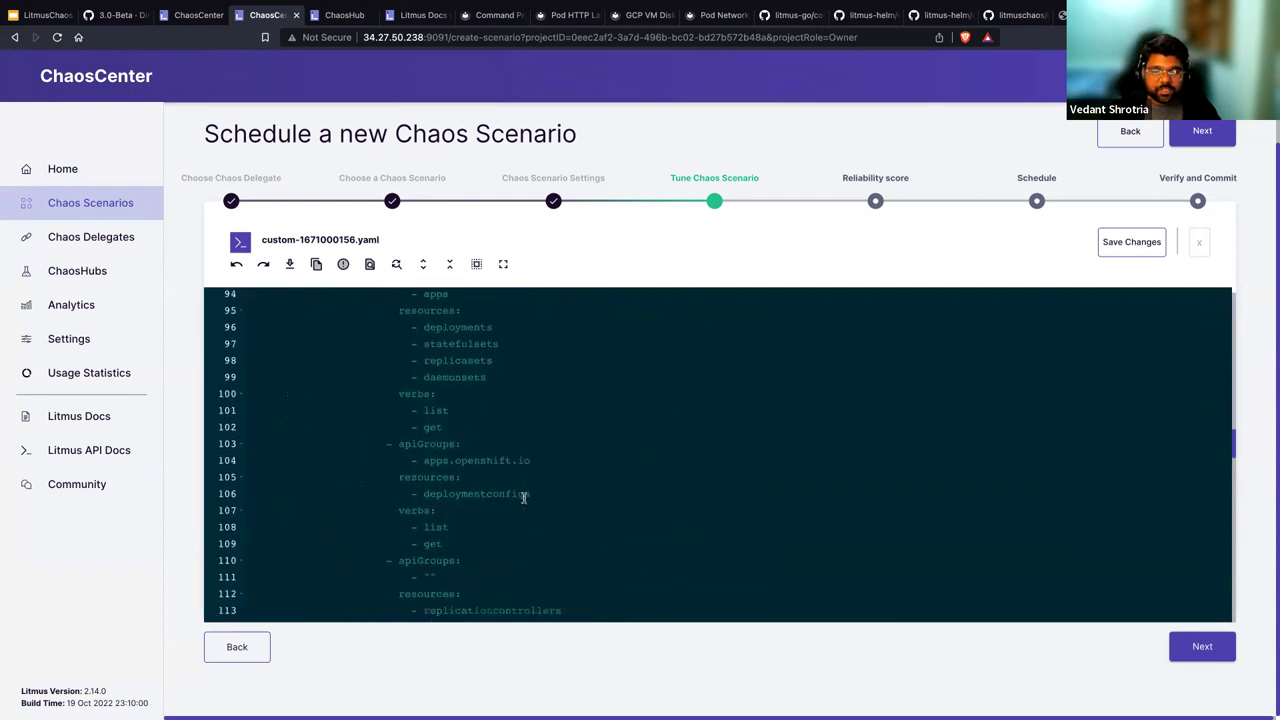
pyautogui.scroll(-3, 528, 493)
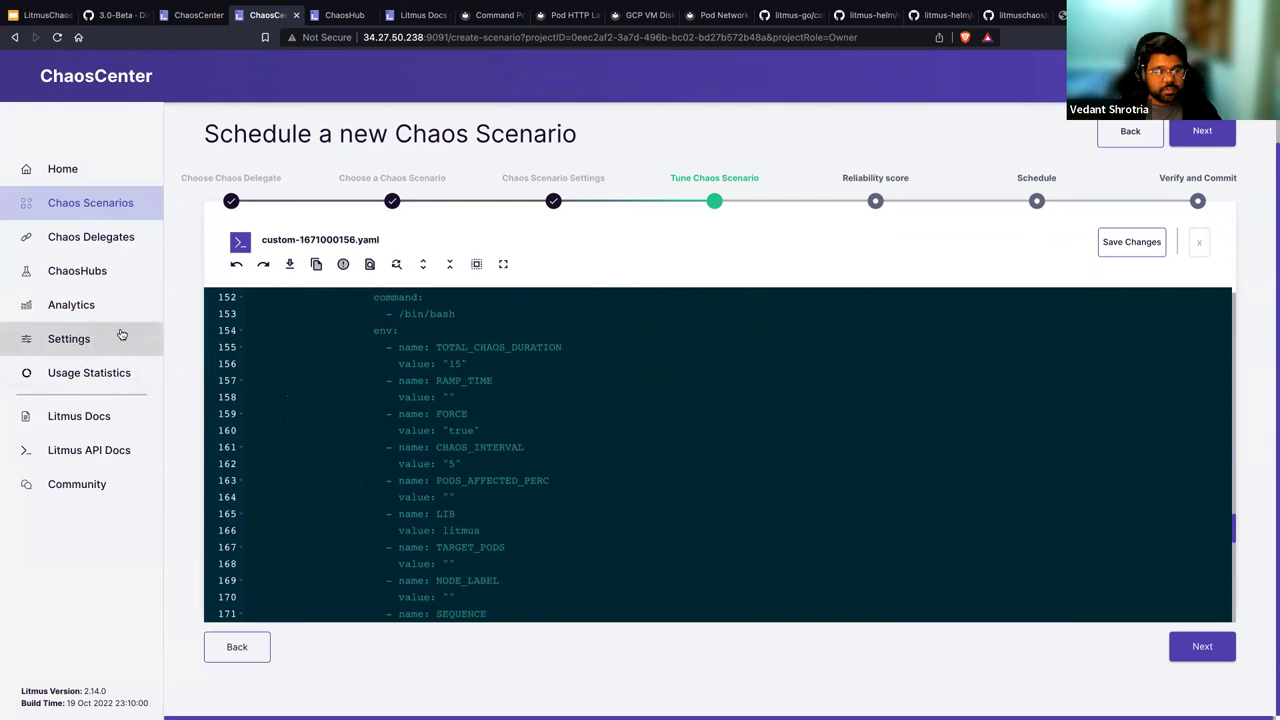
pyautogui.scroll(-10, 674, 423)
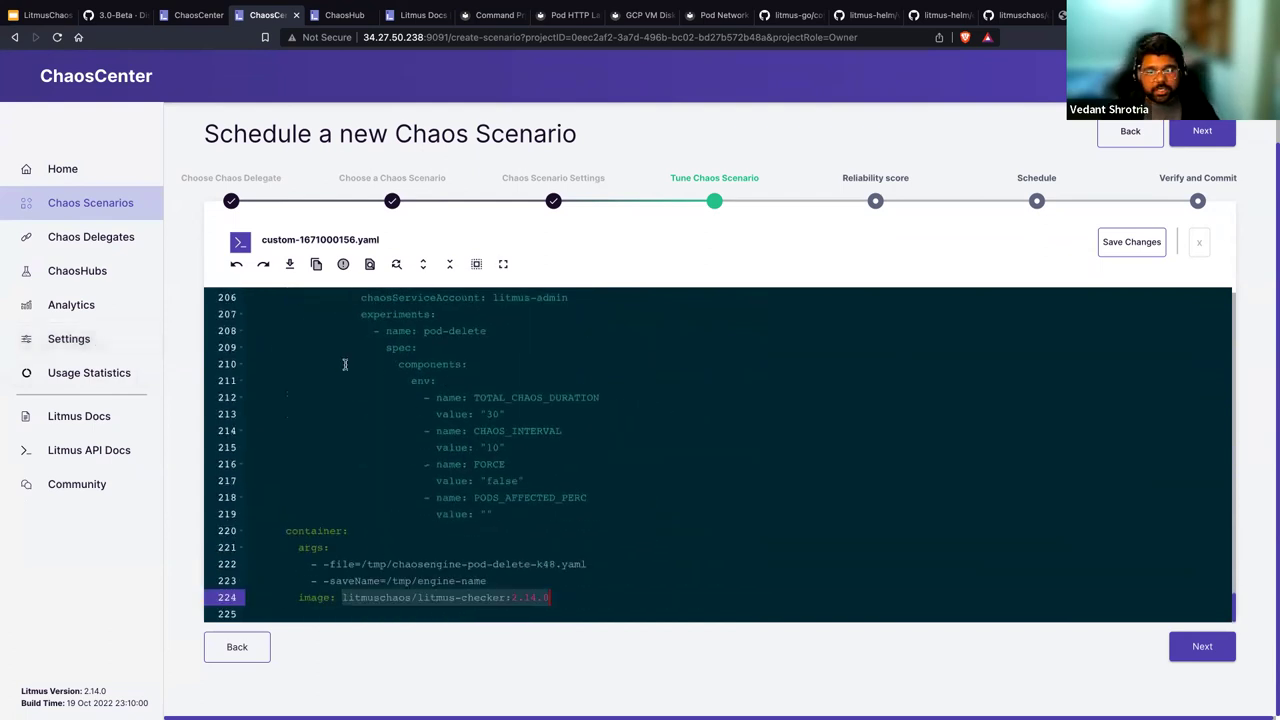
pyautogui.click(1203, 245)
pyautogui.click(690, 428)
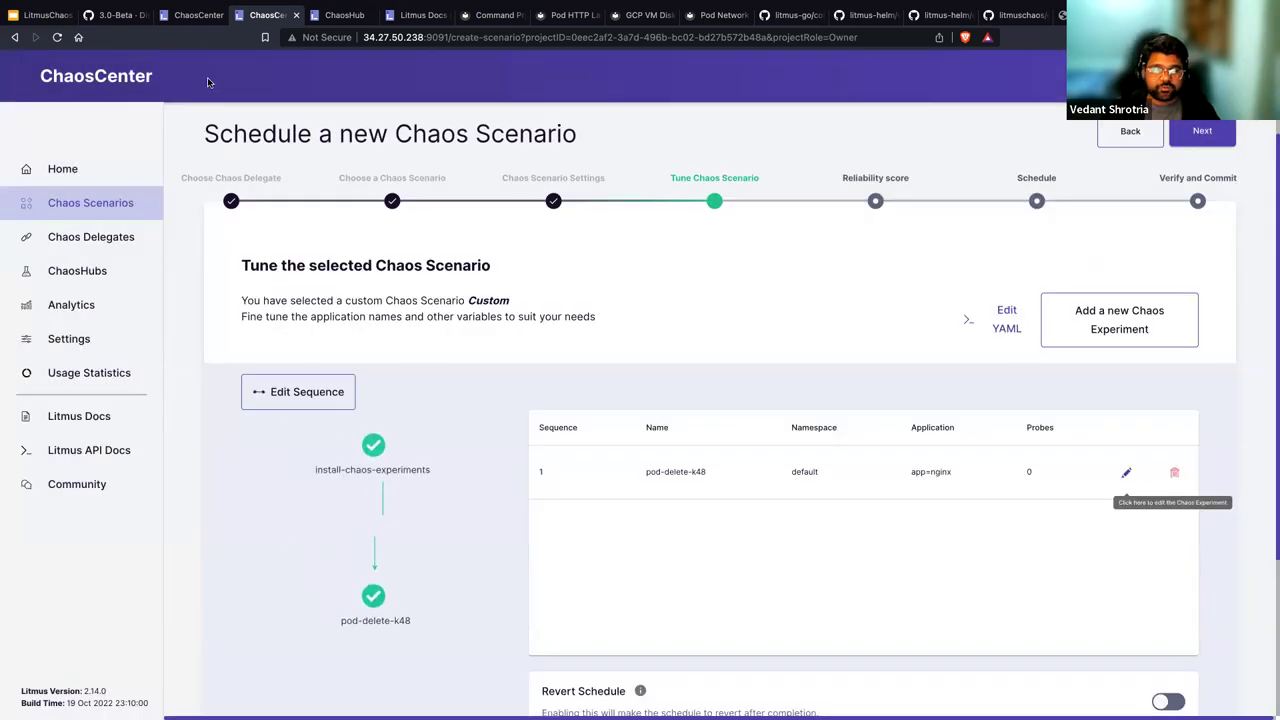
# Step: Switch to the Google Slides presentation and highlight the ChaosCenter Enhancements bullet about using a custom image registry inside the experiment
pyautogui.click(45, 15)
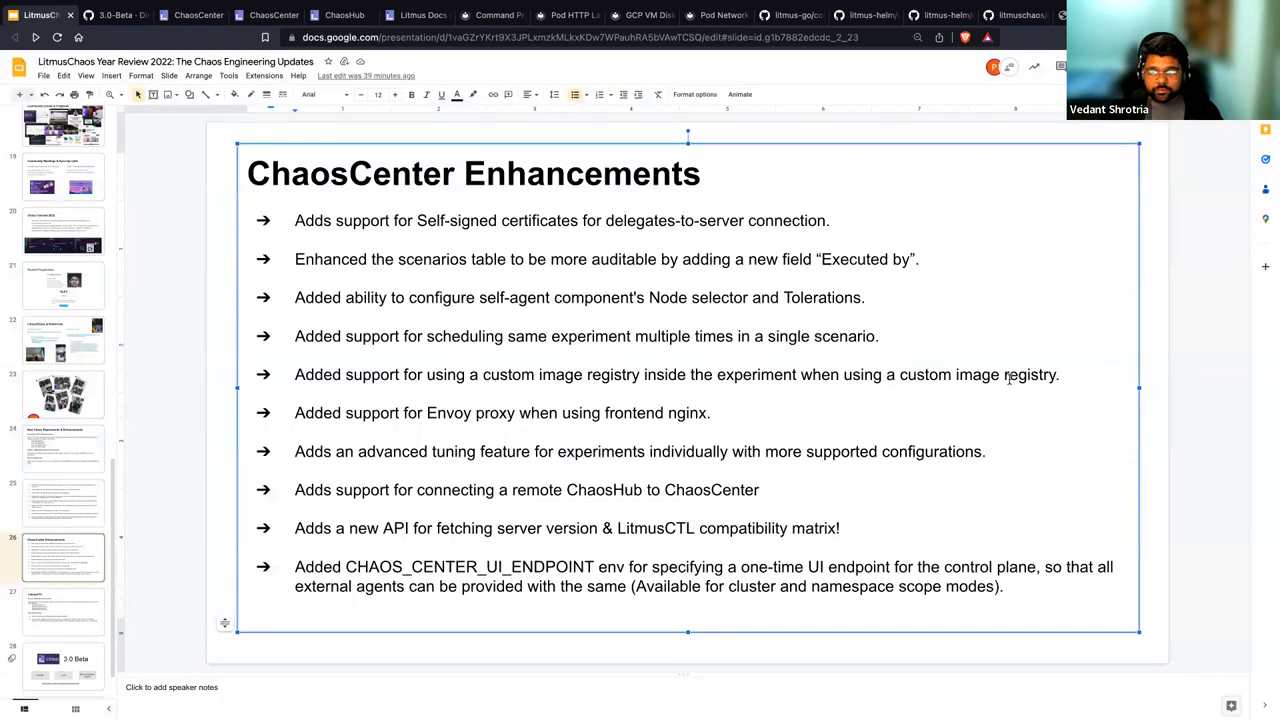
pyautogui.moveTo(1062, 375); pyautogui.dragTo(294, 374)
pyautogui.click(940, 382)
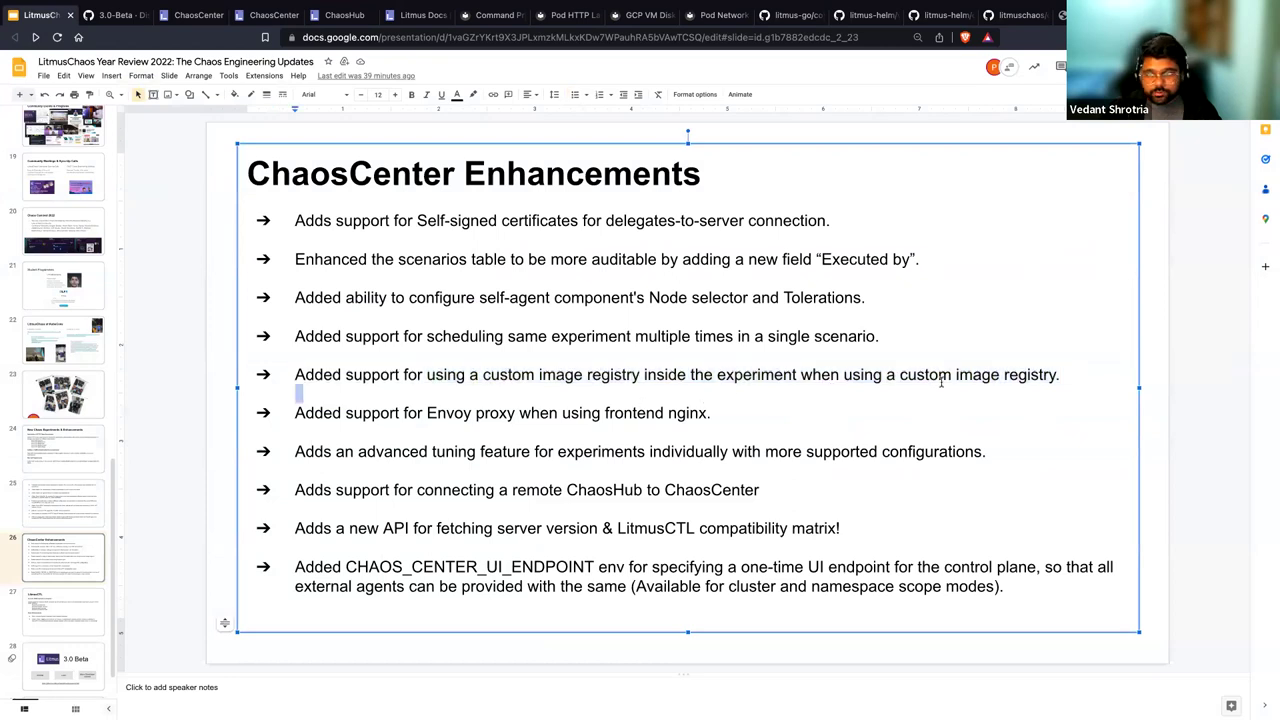
pyautogui.click(1062, 374)
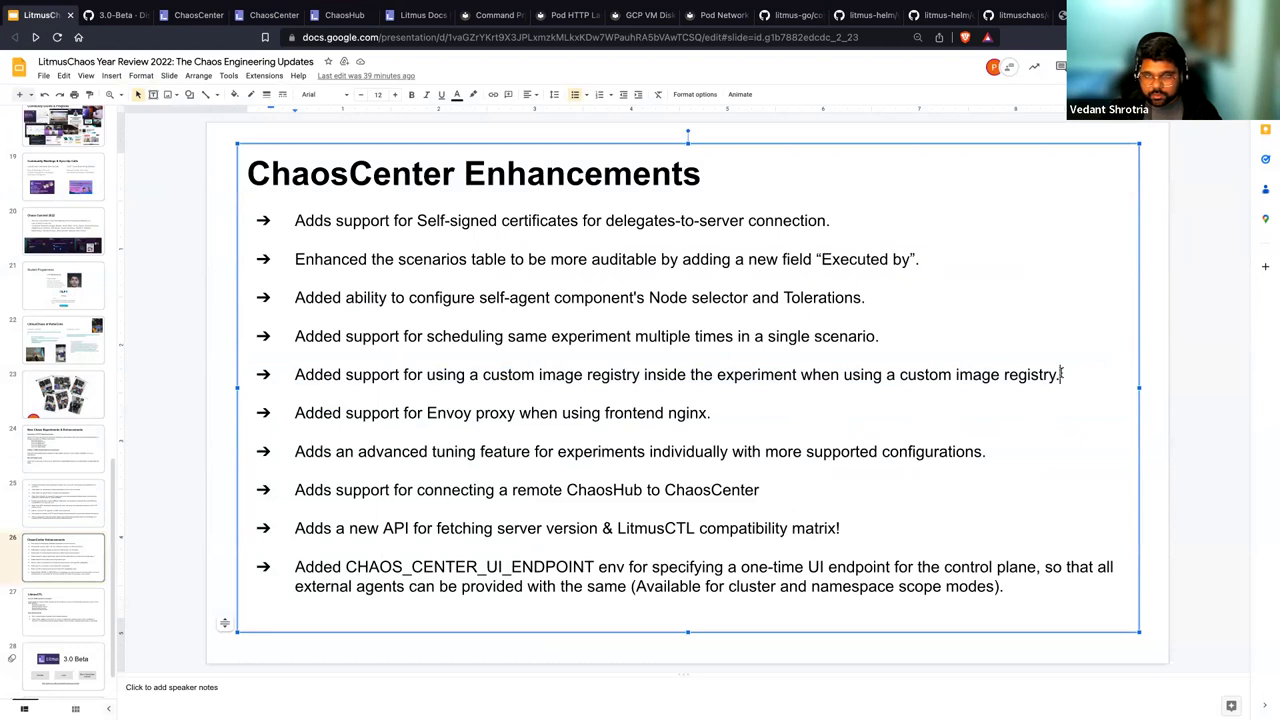
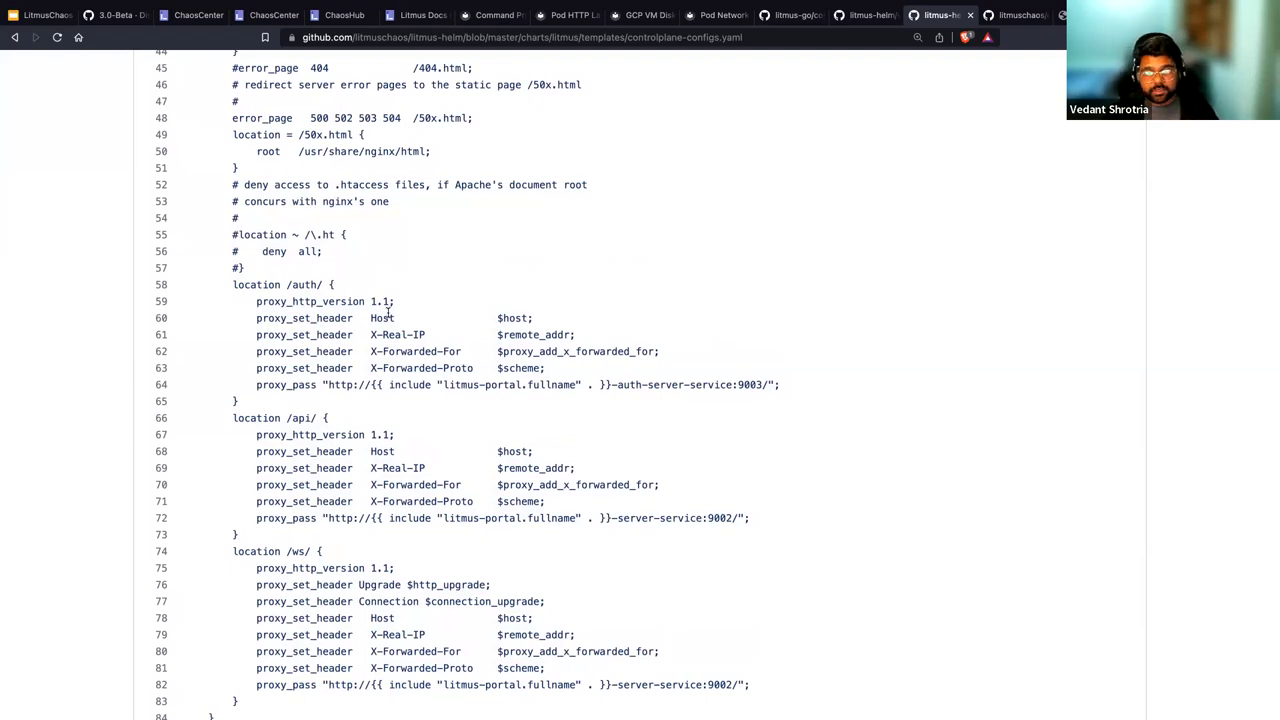
# Step: Highlight the proxy_http_version value 1.1 under location /auth/ in controlplane-configs.yaml and review the /api/ and /ws/ blocks
pyautogui.moveTo(371, 301); pyautogui.dragTo(403, 298)
pyautogui.click(403, 298)
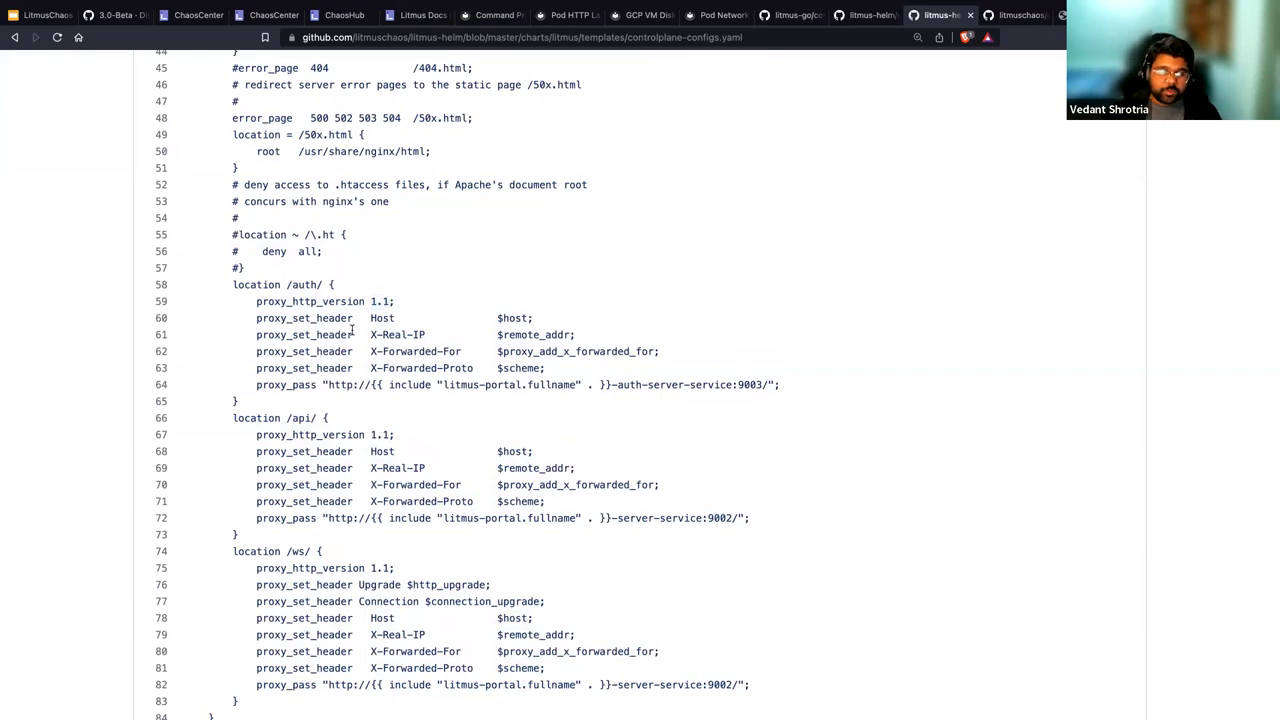
pyautogui.scroll(-3, 352, 330)
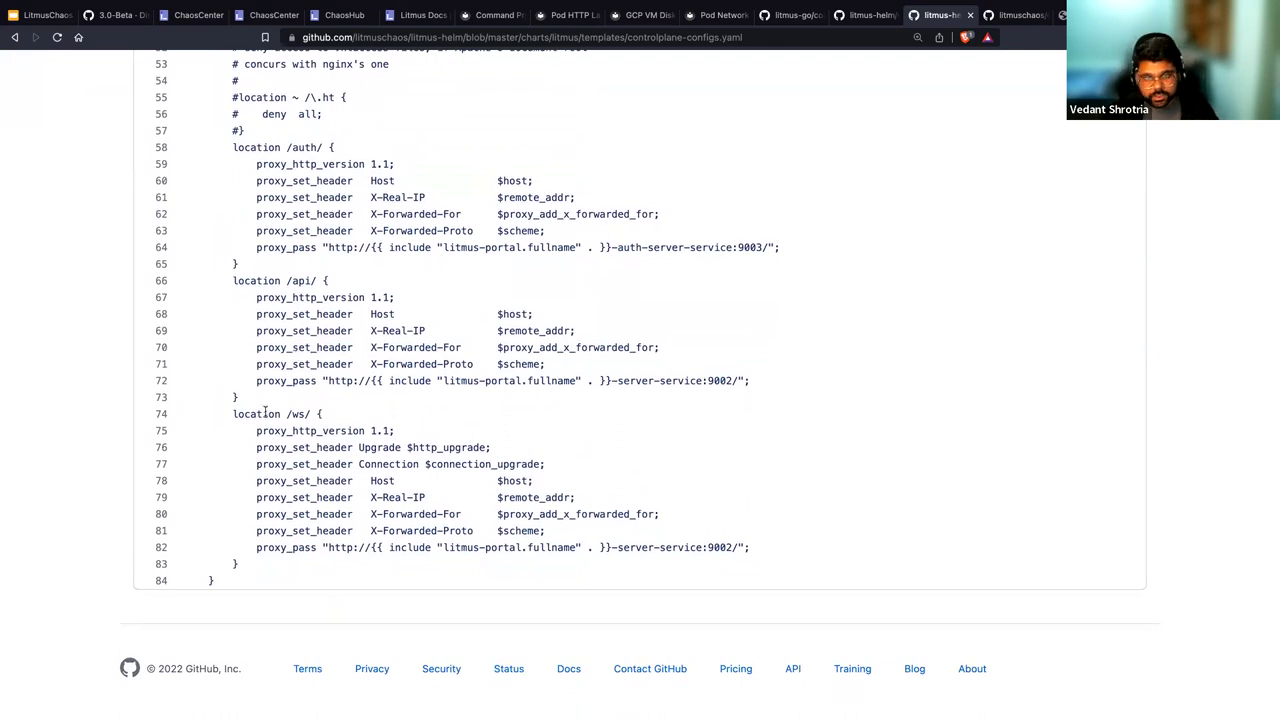
pyautogui.scroll(2, 350, 375)
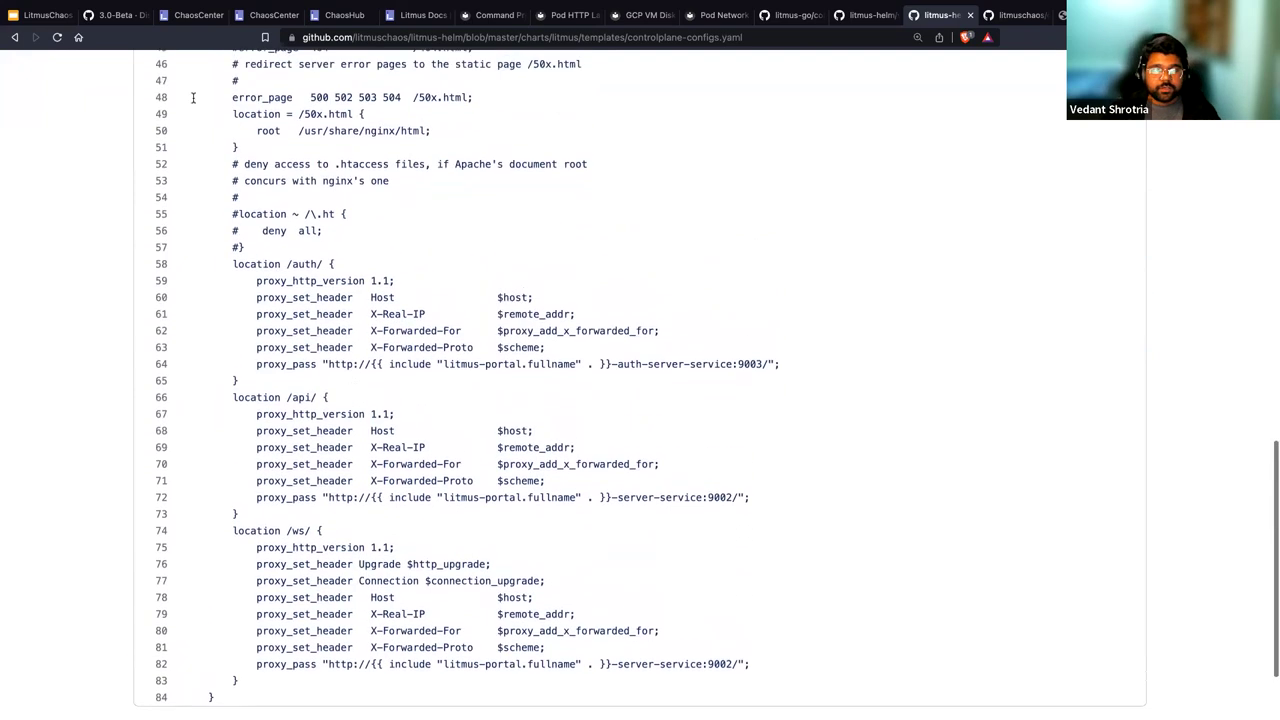
# Step: Point out the advanced tuning bullet in the slides, and highlight Advanced options to tune Chaos Scenario in ChaosCenter's tuning stage
pyautogui.click(39, 15)
pyautogui.click(455, 450)
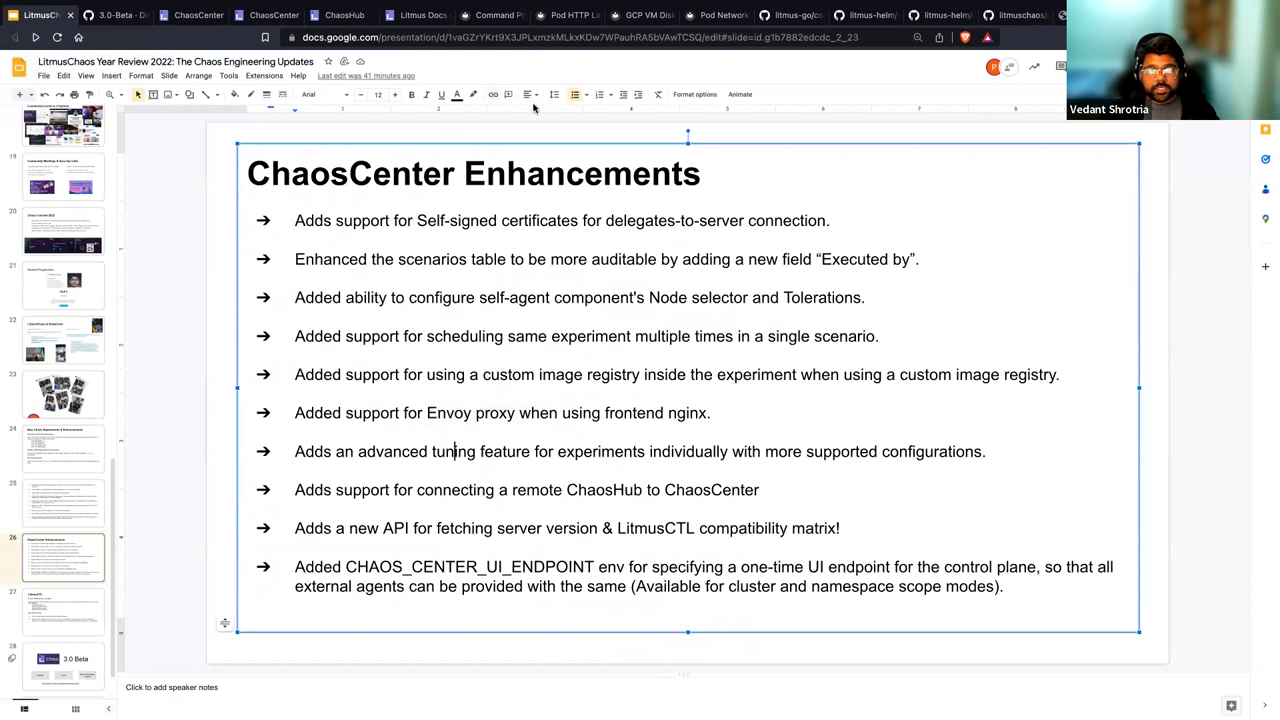
pyautogui.click(268, 15)
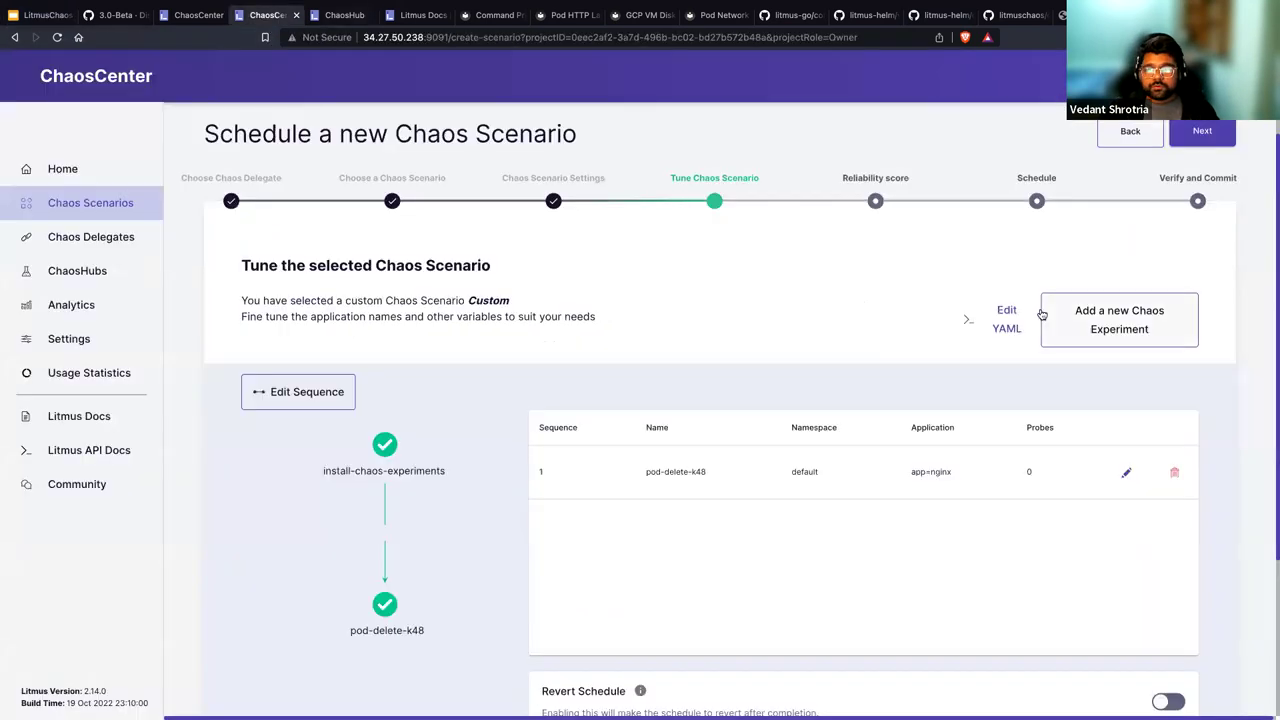
pyautogui.scroll(-5, 700, 280)
pyautogui.scroll(5, 843, 206)
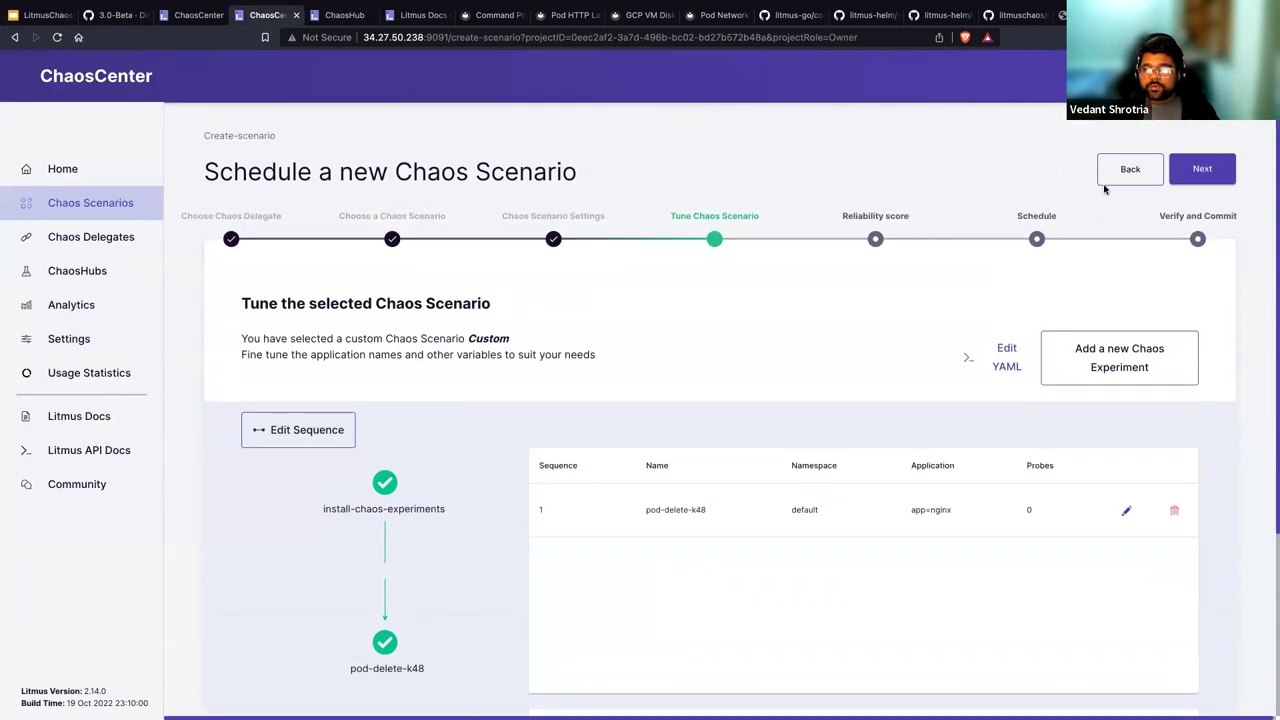
pyautogui.click(1105, 178)
pyautogui.click(1204, 170)
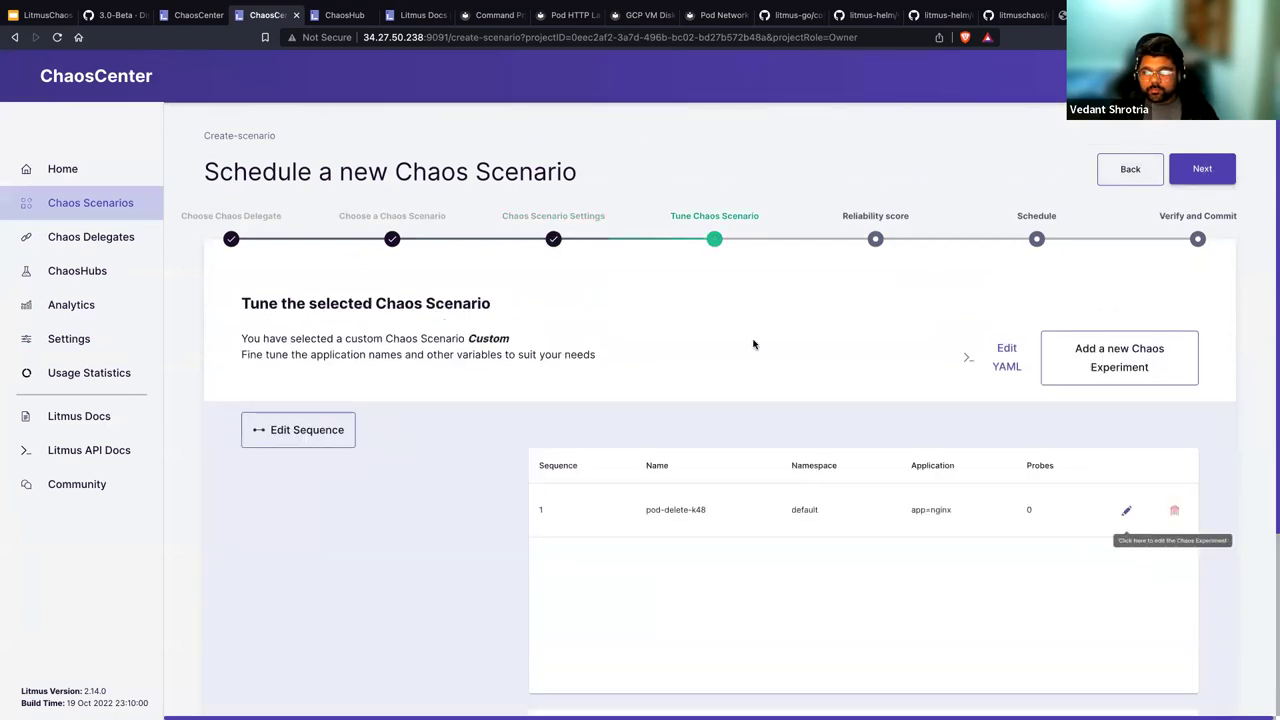
pyautogui.scroll(-3, 754, 344)
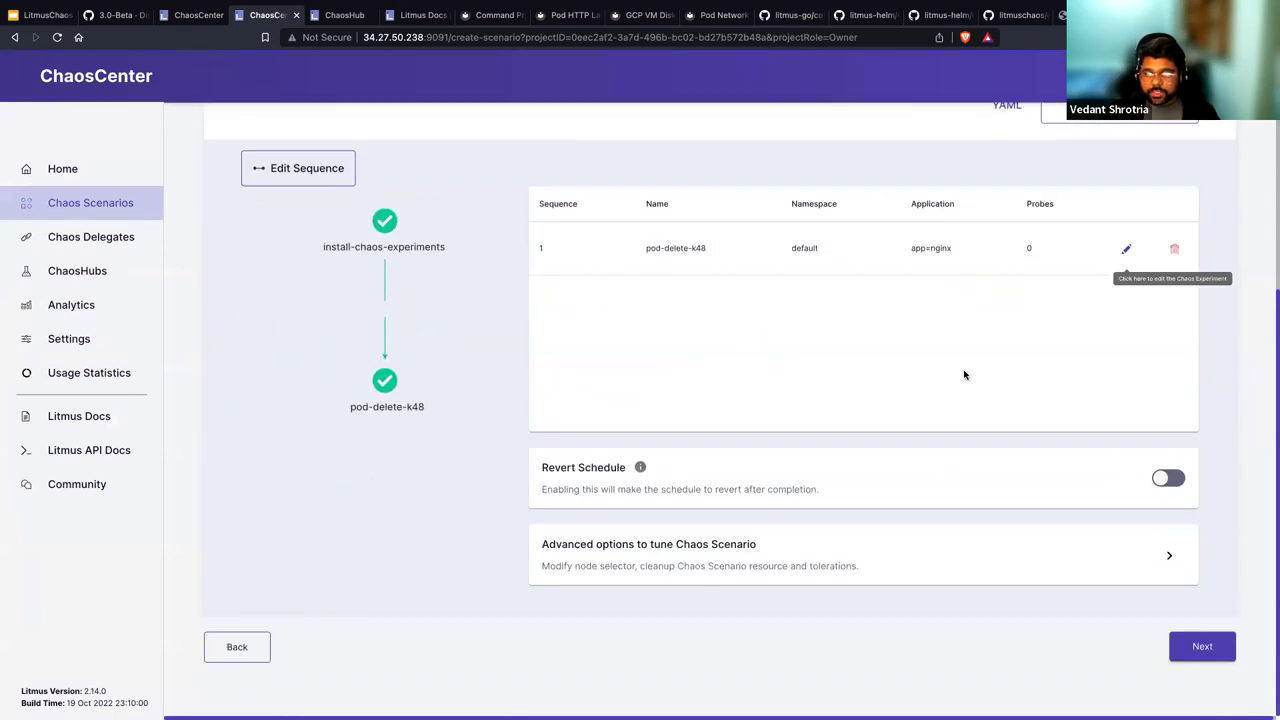
pyautogui.scroll(1, 963, 373)
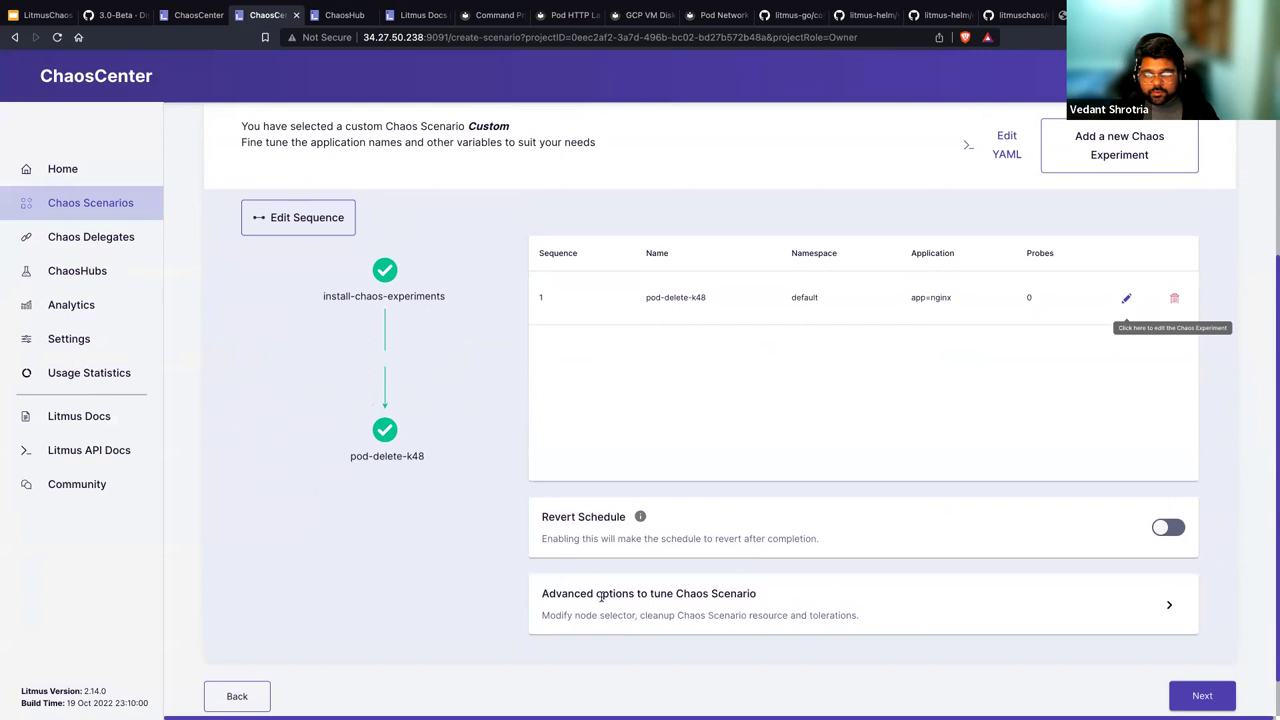
pyautogui.moveTo(760, 597); pyautogui.dragTo(543, 593)
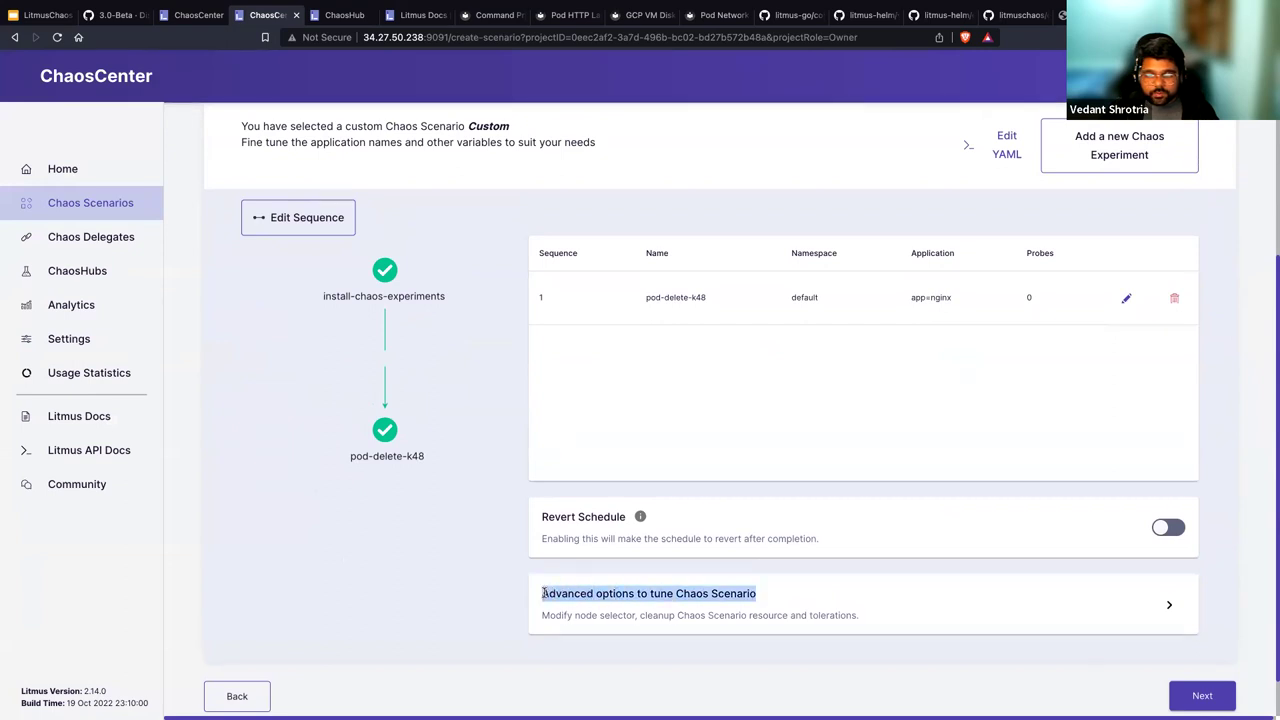
pyautogui.click(795, 597)
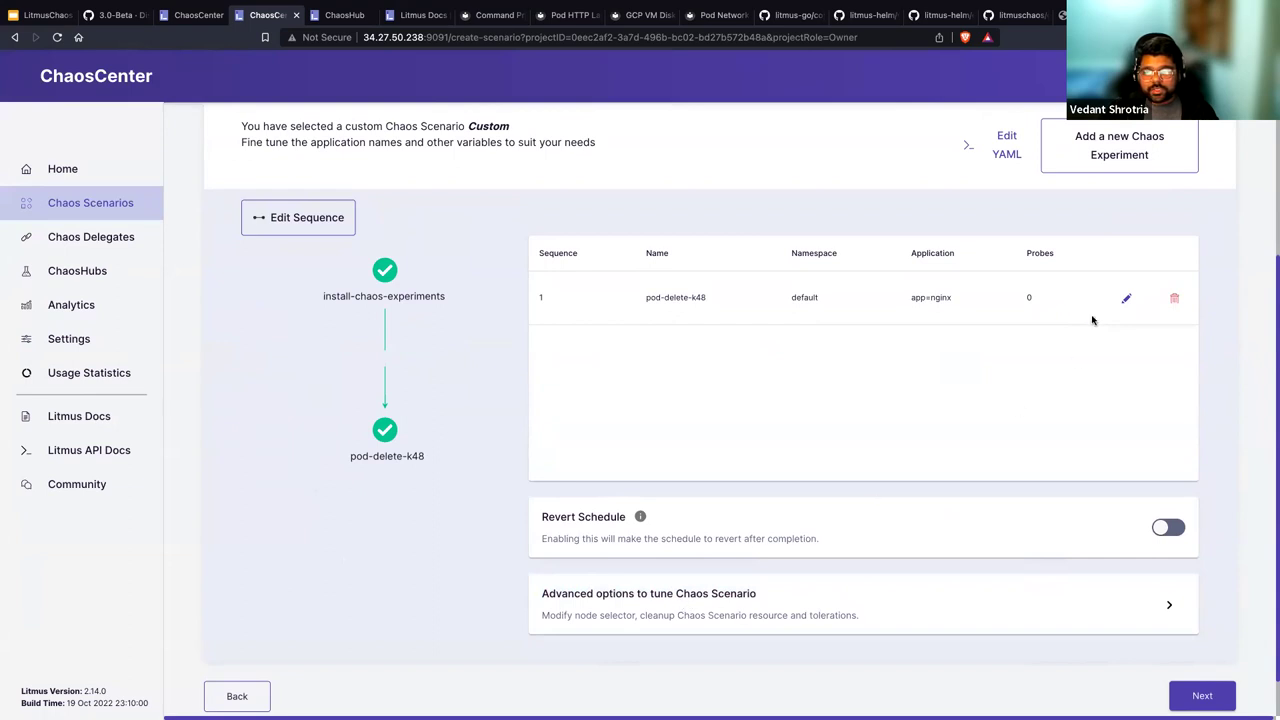
# Step: Open the pod-delete experiment for editing and advance through its stages to Advance ChaosEngine Configuration, keeping the existing values
pyautogui.click(1127, 300)
pyautogui.scroll(-2, 700, 350)
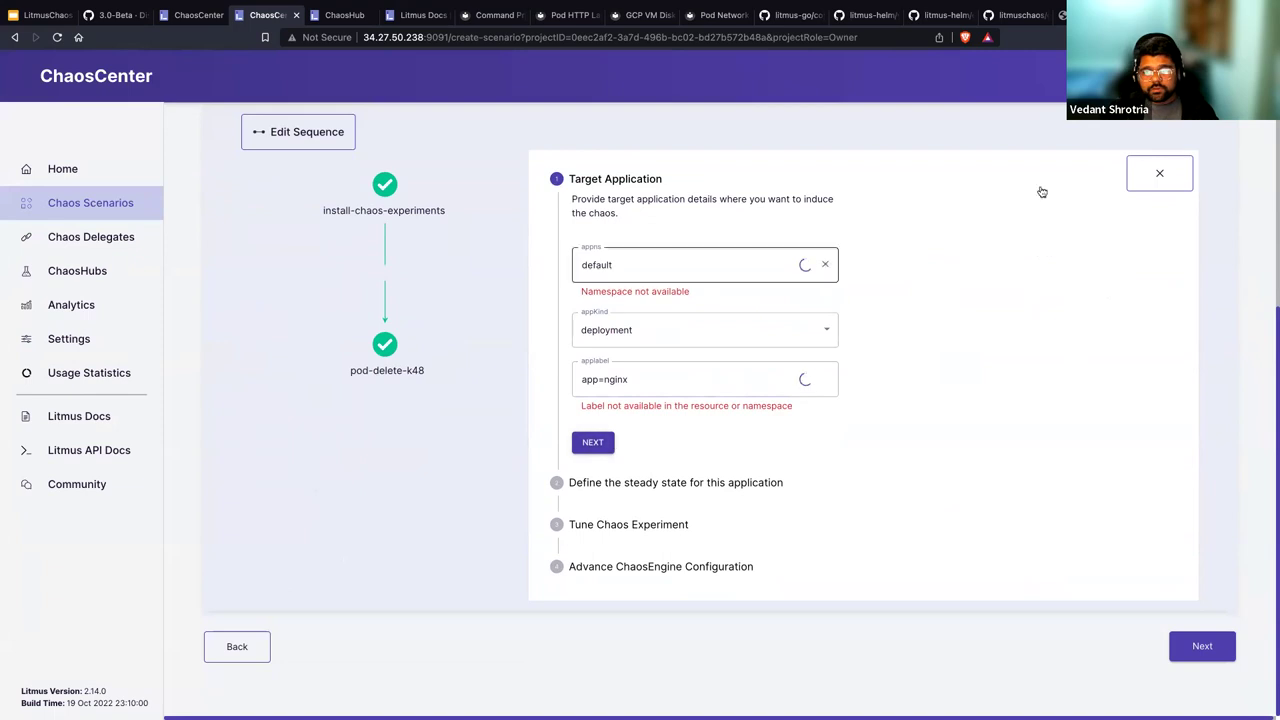
pyautogui.click(594, 442)
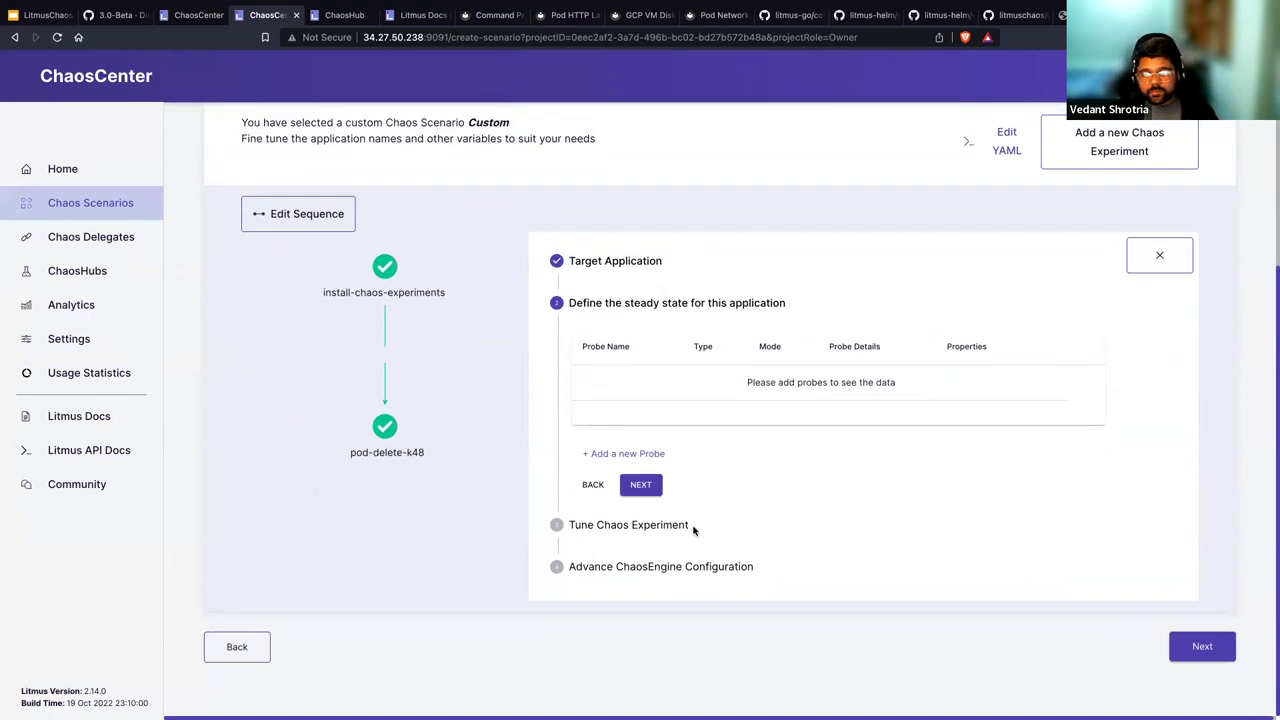
pyautogui.click(642, 485)
pyautogui.scroll(-2, 700, 500)
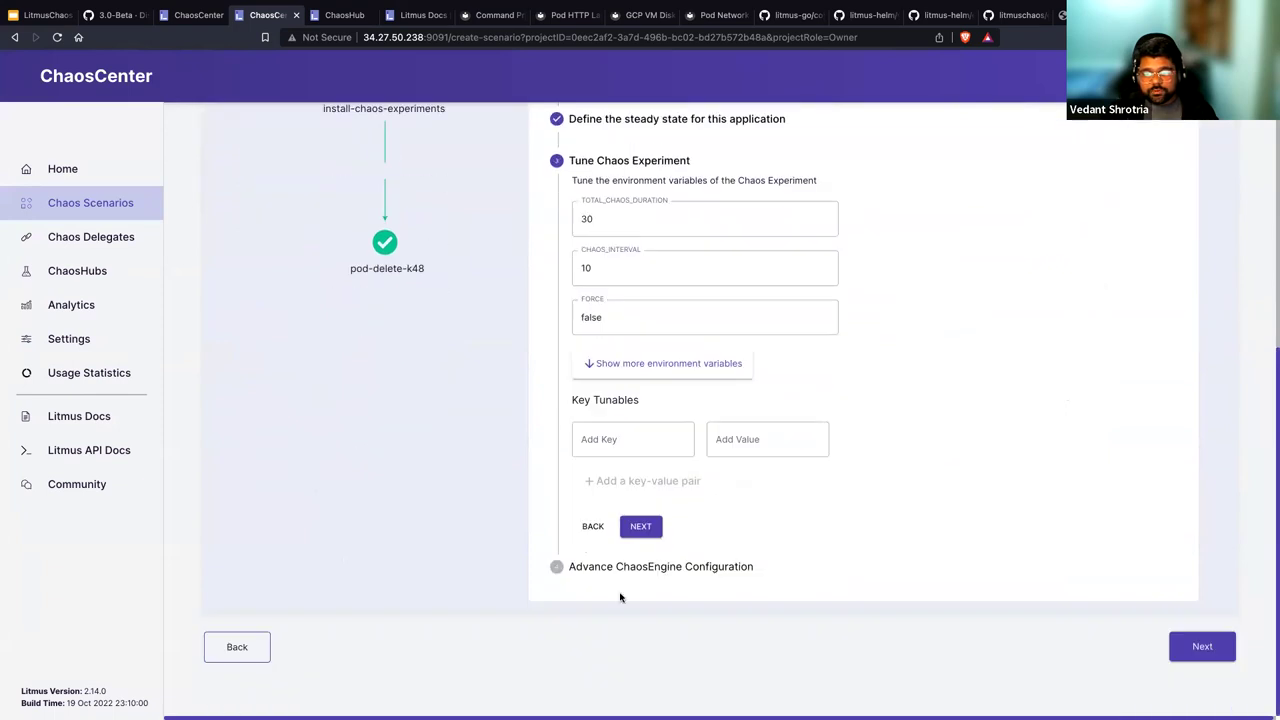
pyautogui.moveTo(592, 571); pyautogui.dragTo(749, 569)
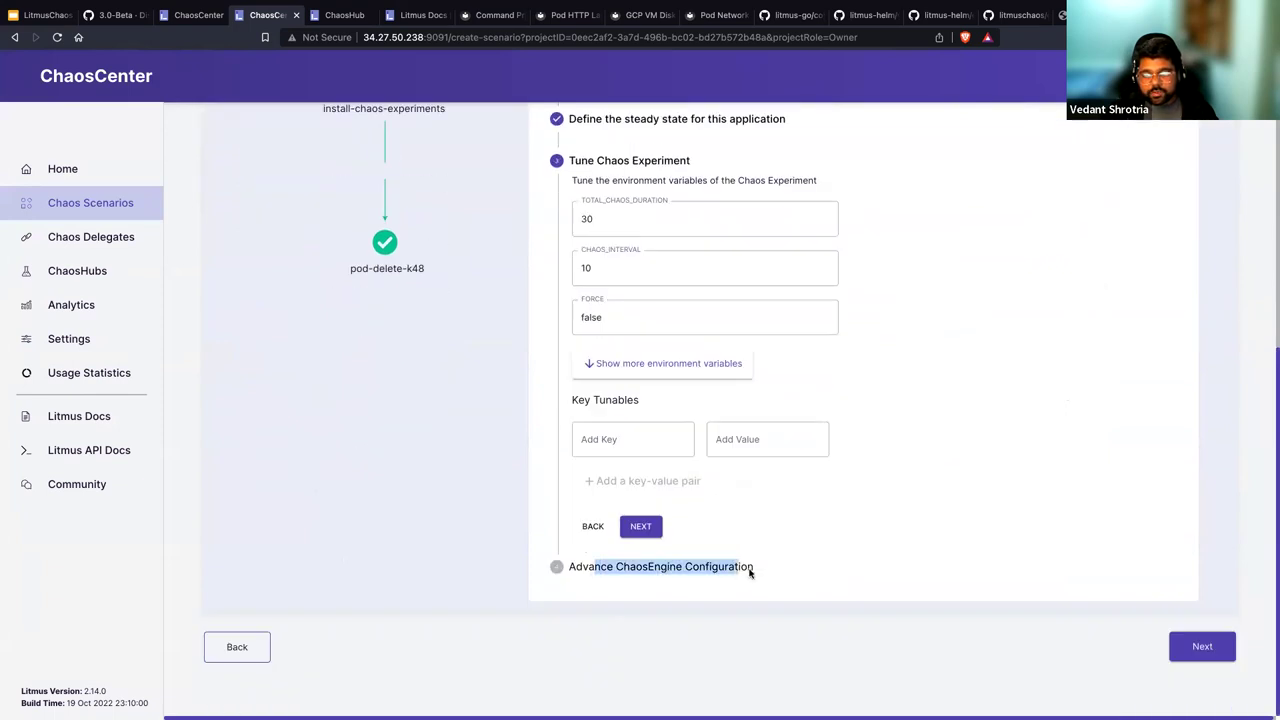
pyautogui.click(754, 571)
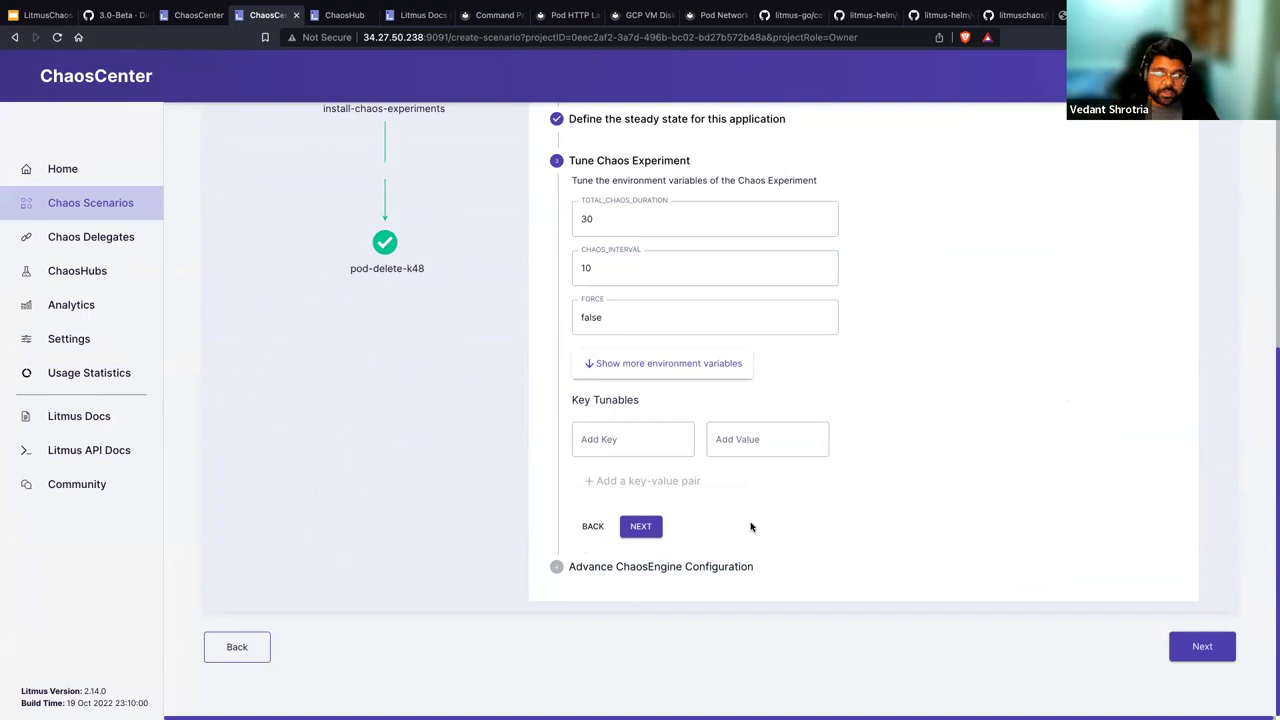
pyautogui.click(645, 527)
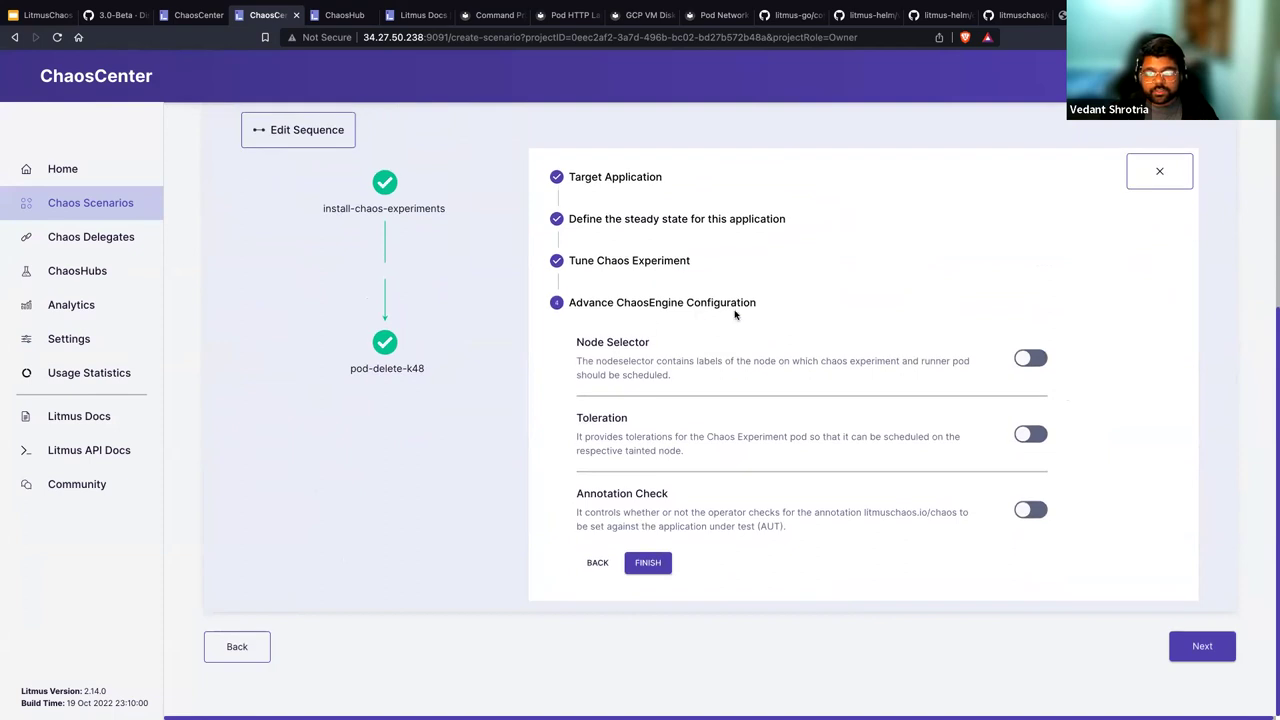
# Step: Highlight the Node Selector, Toleration and Annotation Check options in the experiment's advanced configuration
pyautogui.moveTo(576, 342)
pyautogui.mouseDown()
pyautogui.moveTo(651, 346)
pyautogui.moveTo(584, 343)
pyautogui.mouseUp()
pyautogui.moveTo(628, 420); pyautogui.dragTo(590, 428)
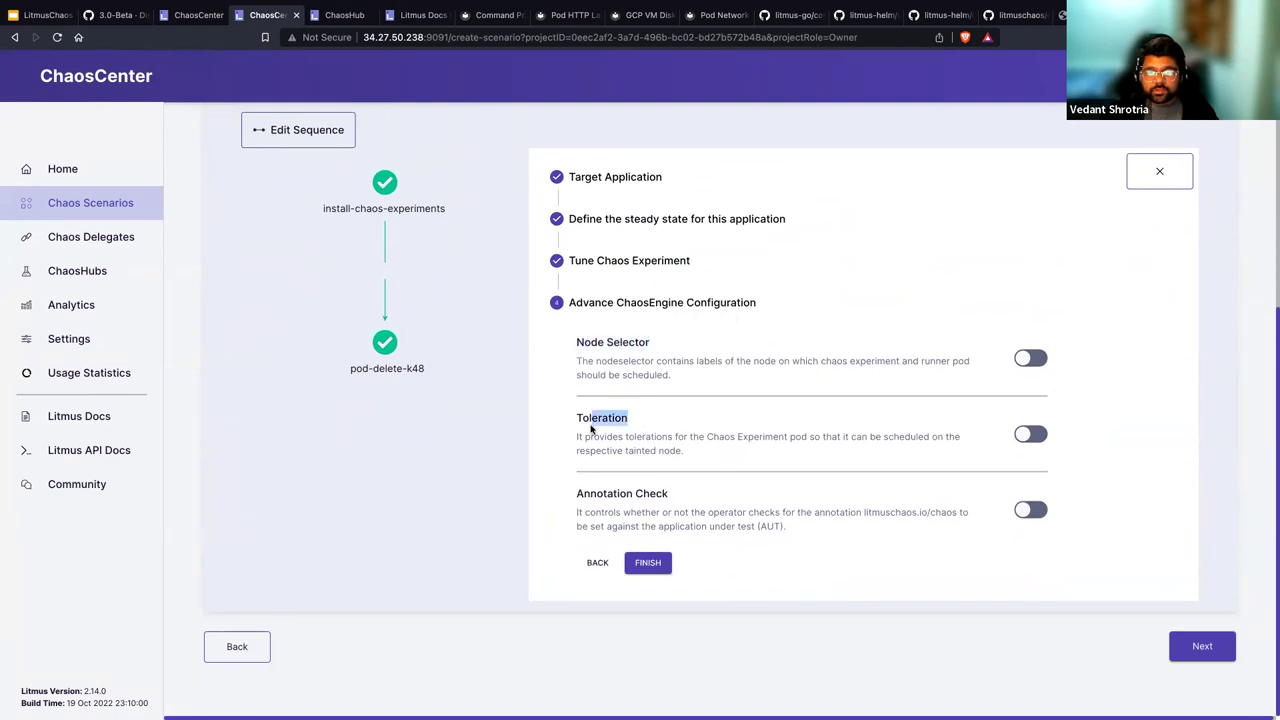
pyautogui.moveTo(668, 494); pyautogui.dragTo(575, 495)
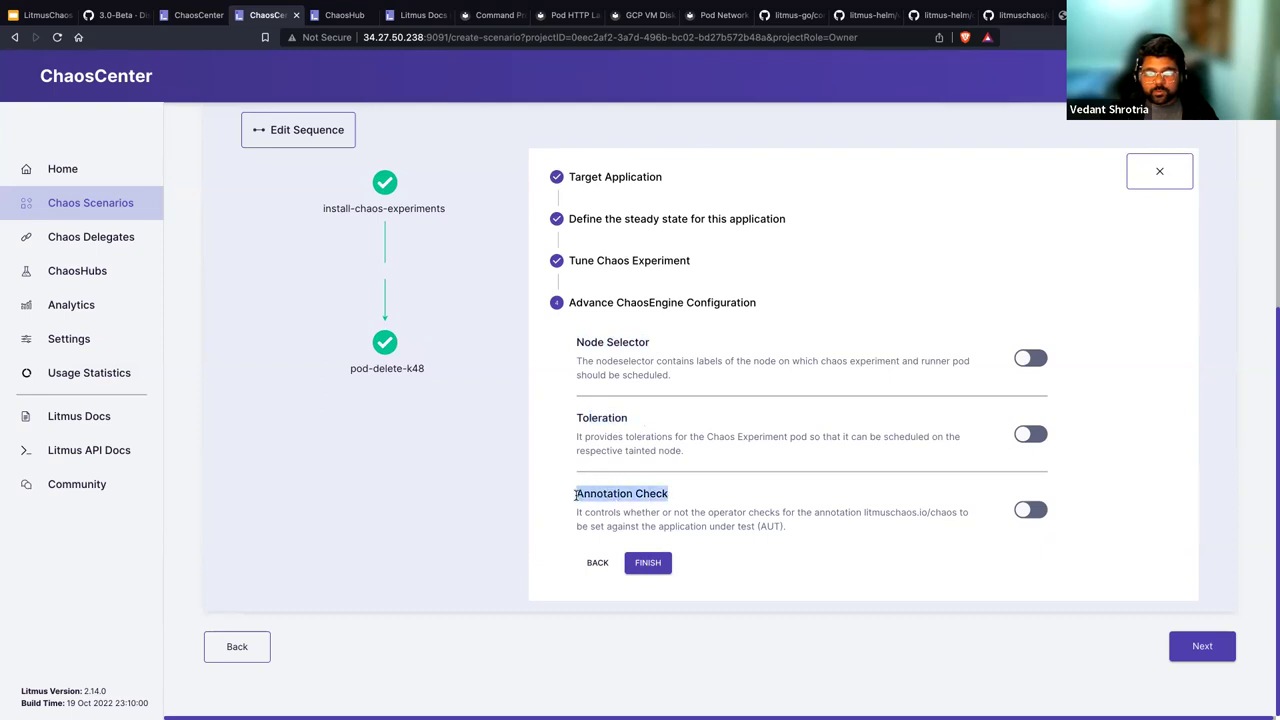
pyautogui.moveTo(633, 421); pyautogui.dragTo(575, 420)
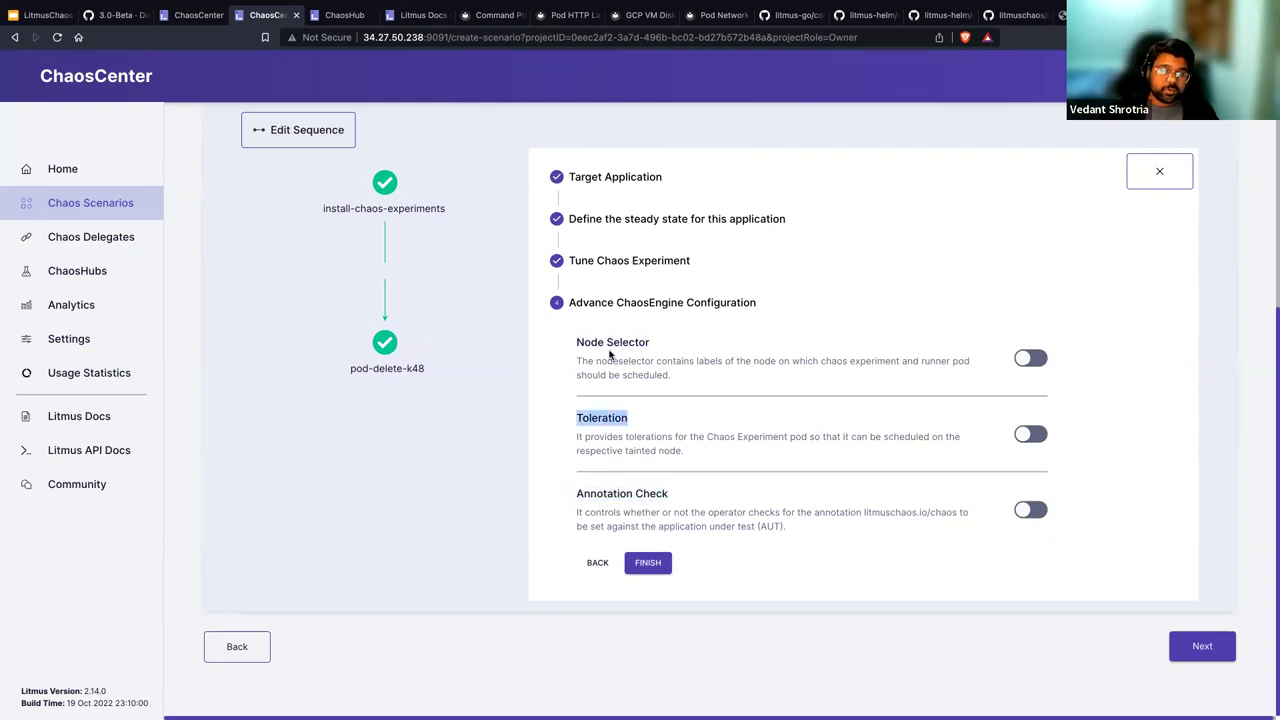
pyautogui.moveTo(651, 346); pyautogui.dragTo(575, 343)
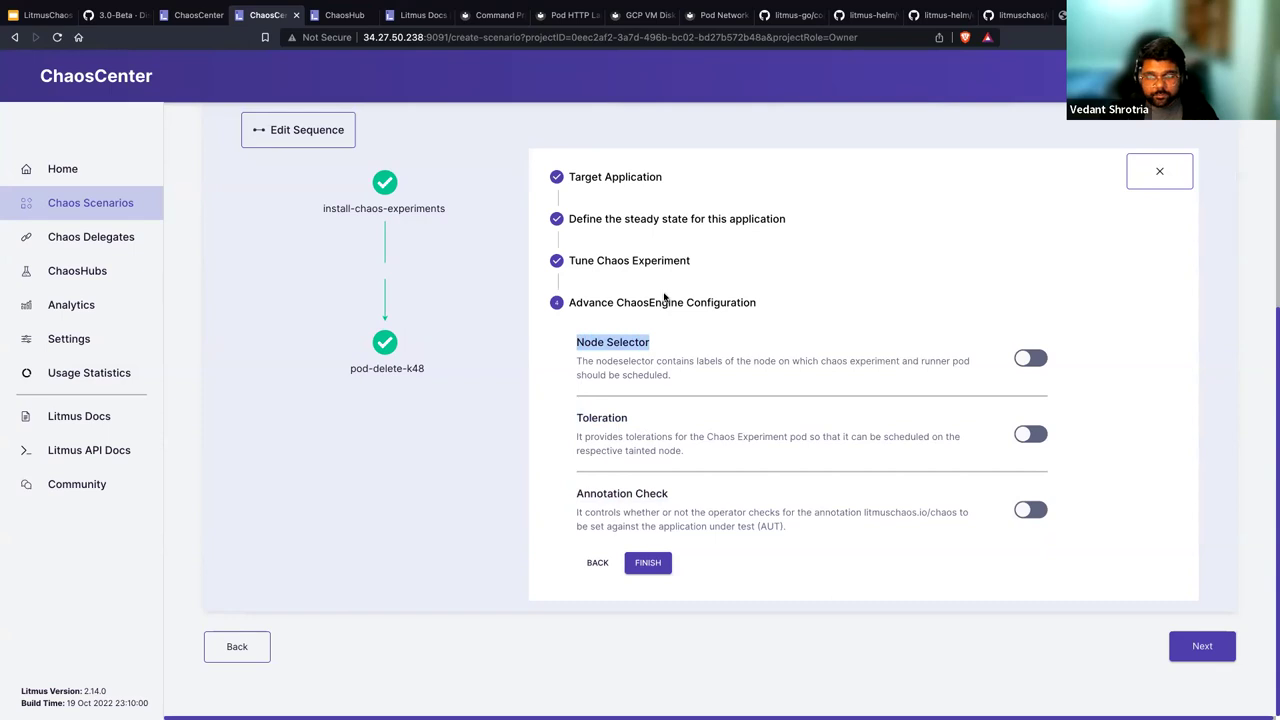
# Step: Enable Node Selector and Toleration one after the other to show their input fields, turning each off again
pyautogui.click(1034, 360)
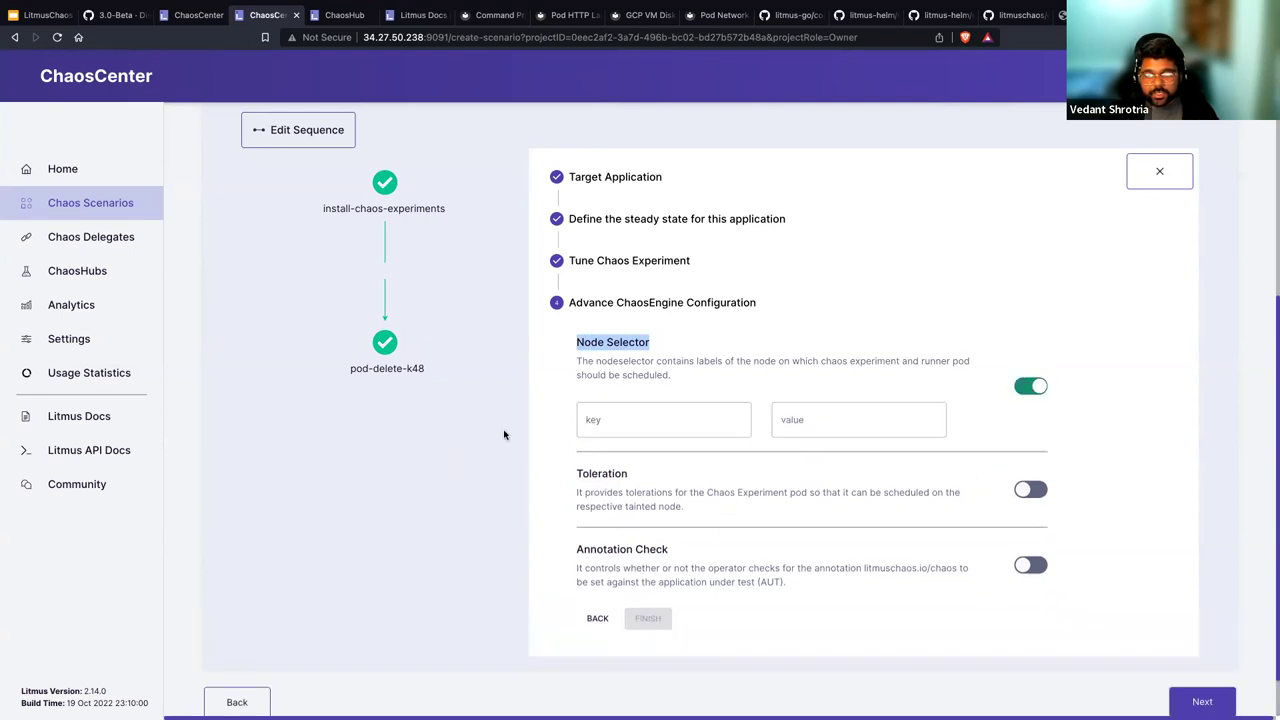
pyautogui.click(1030, 386)
pyautogui.click(1030, 436)
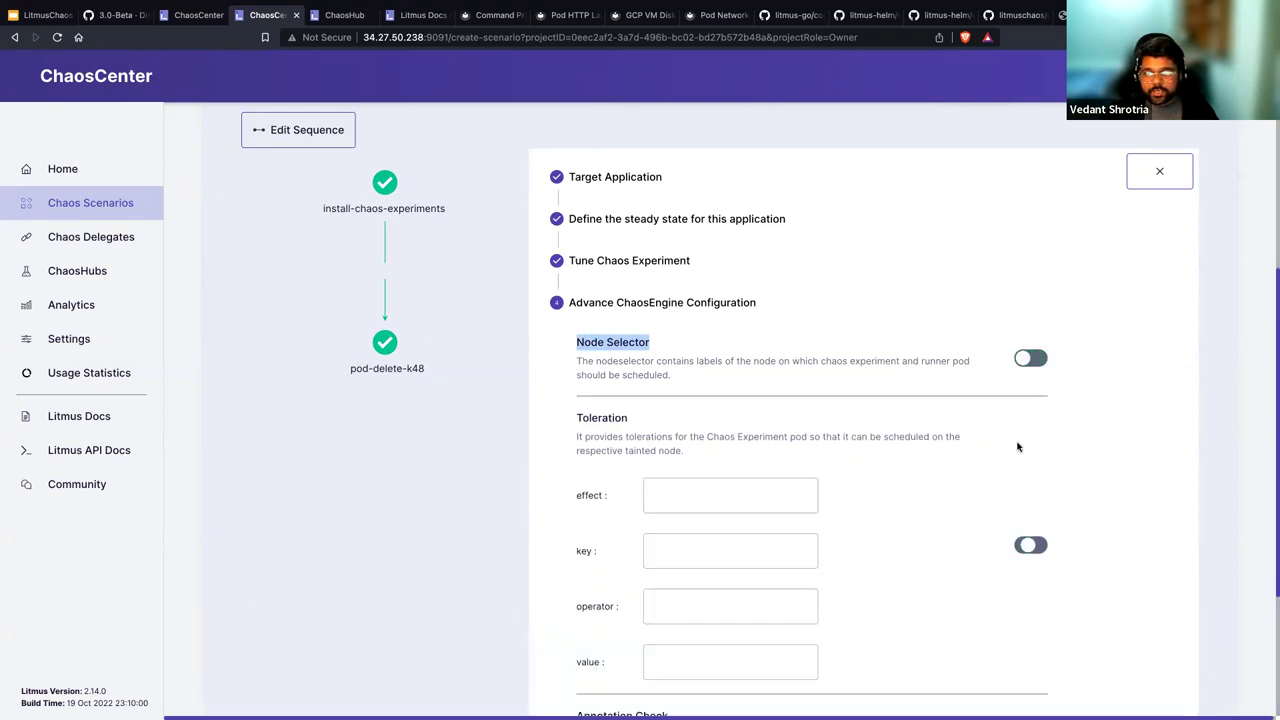
pyautogui.scroll(-2, 756, 477)
pyautogui.scroll(-2, 756, 477)
pyautogui.click(1031, 366)
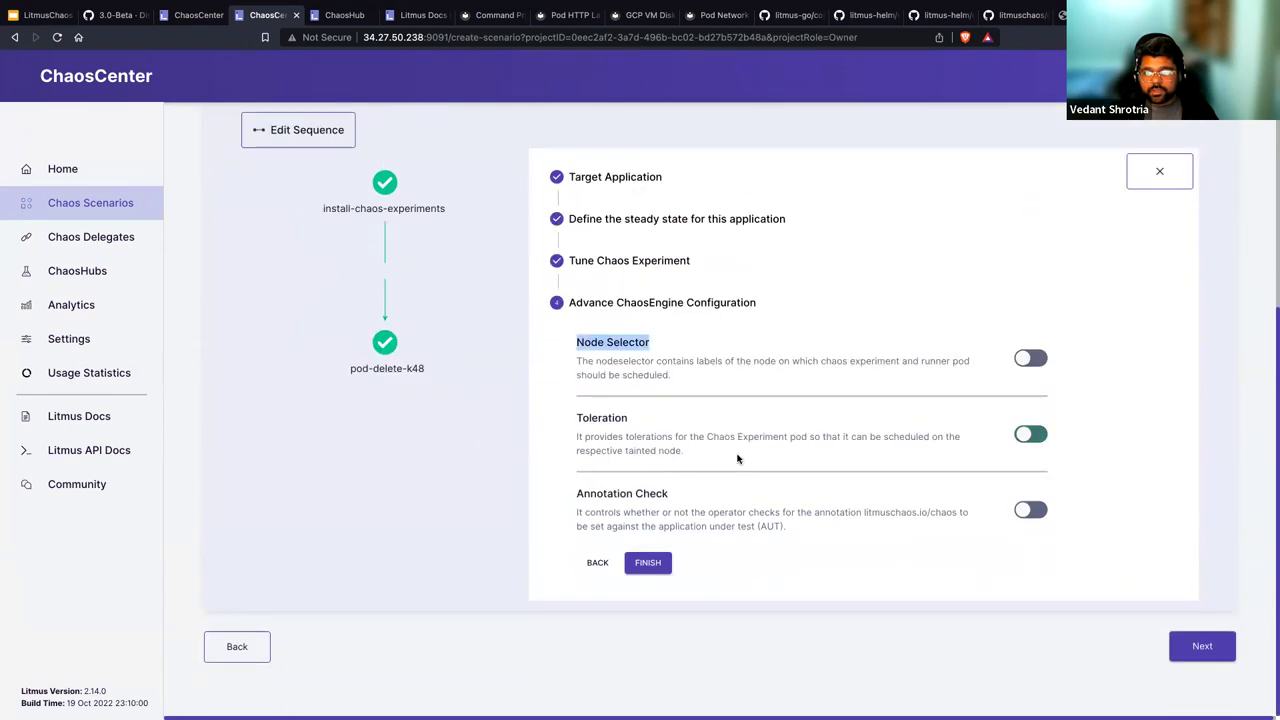
# Step: Enable Annotation Check for the pod-delete experiment, highlight its description and the litmuschaos.io/chaos annotation, and finish the experiment's configuration
pyautogui.click(1031, 511)
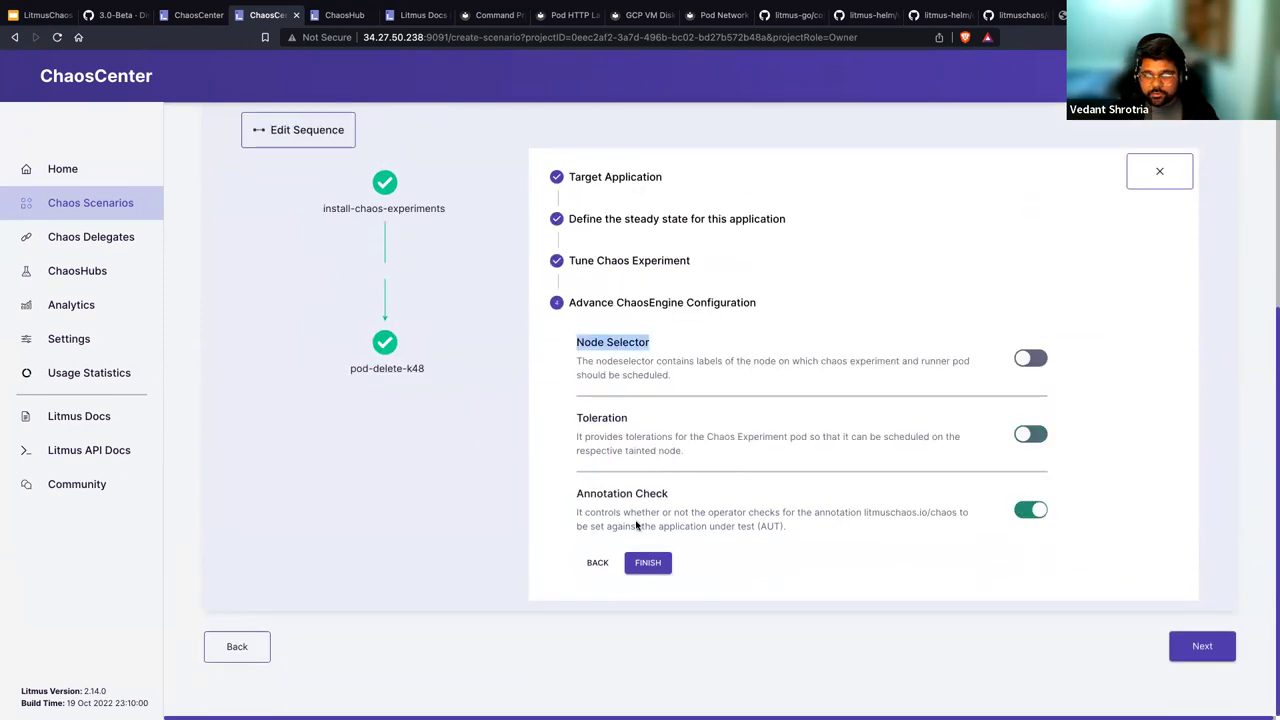
pyautogui.moveTo(576, 512); pyautogui.dragTo(823, 523)
pyautogui.click(763, 529)
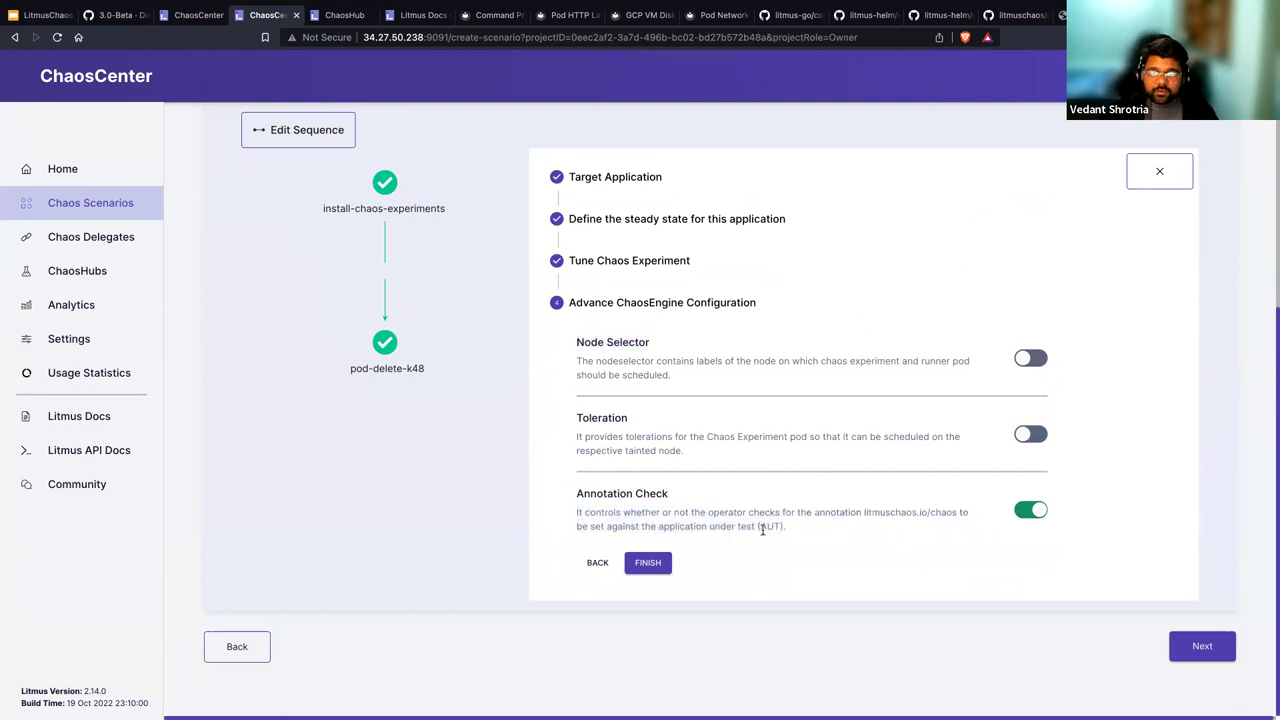
pyautogui.moveTo(787, 532); pyautogui.dragTo(572, 516)
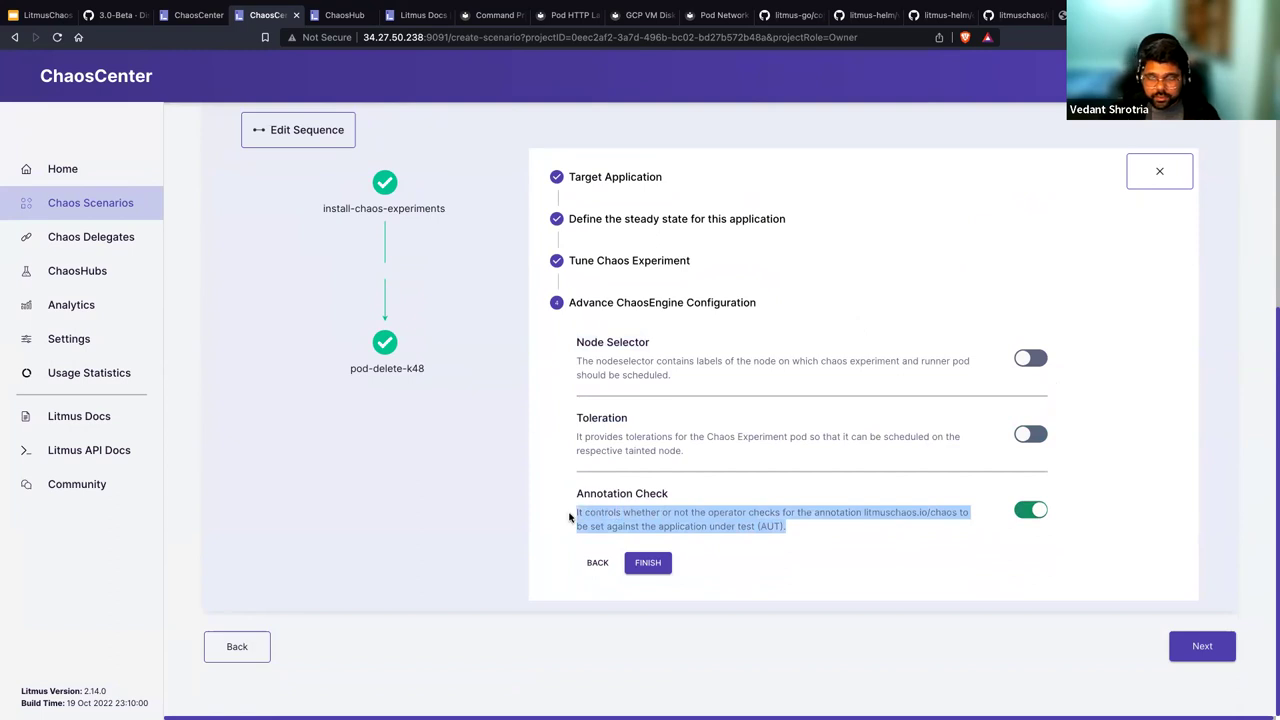
pyautogui.click(671, 499)
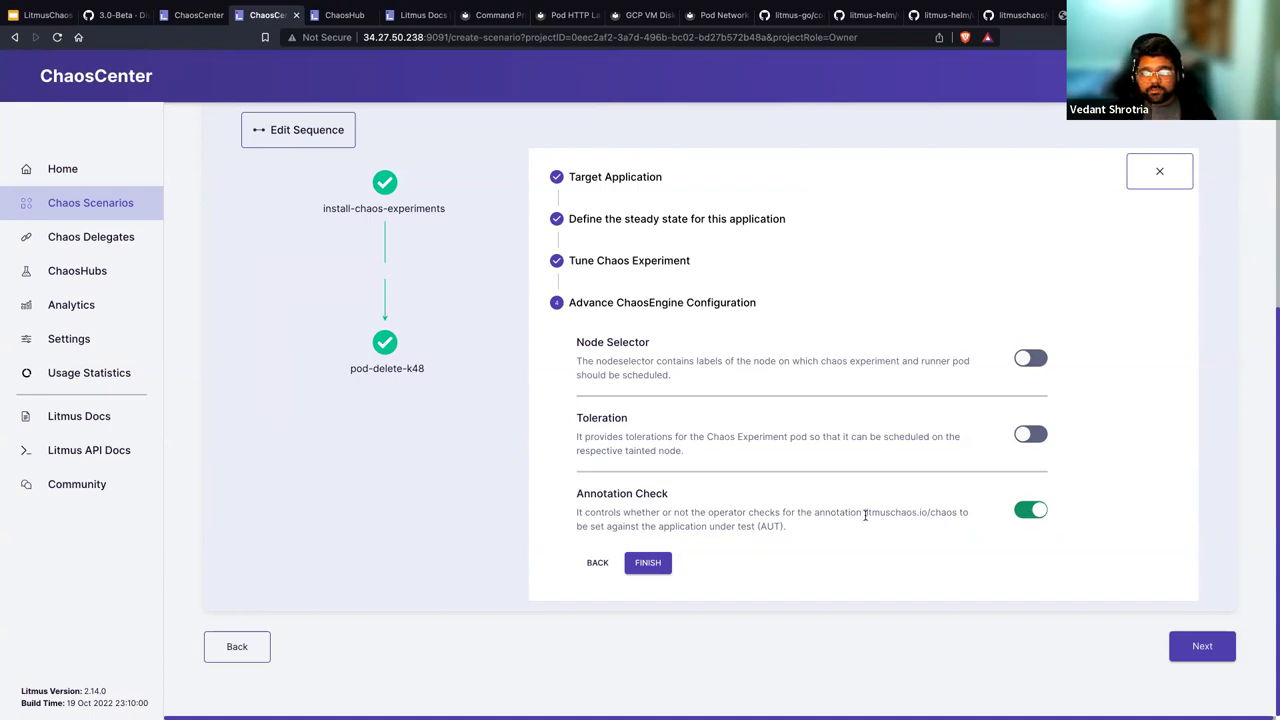
pyautogui.moveTo(864, 514); pyautogui.dragTo(955, 511)
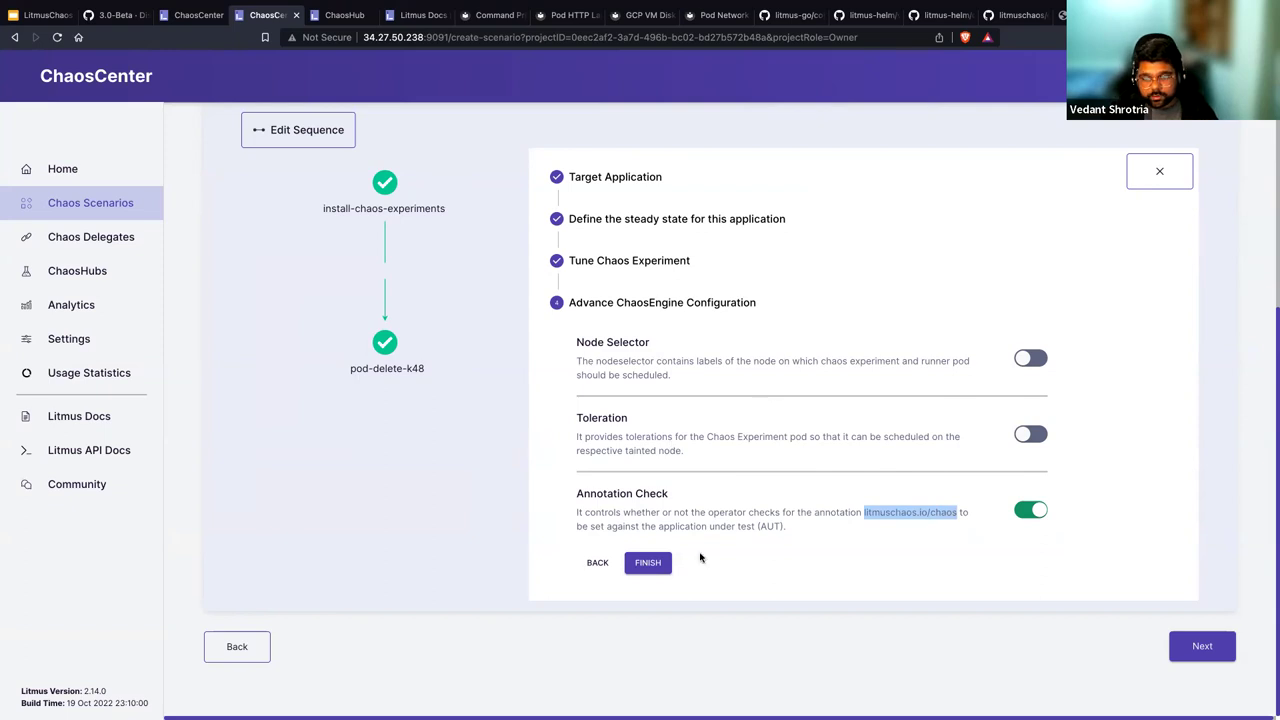
pyautogui.click(649, 563)
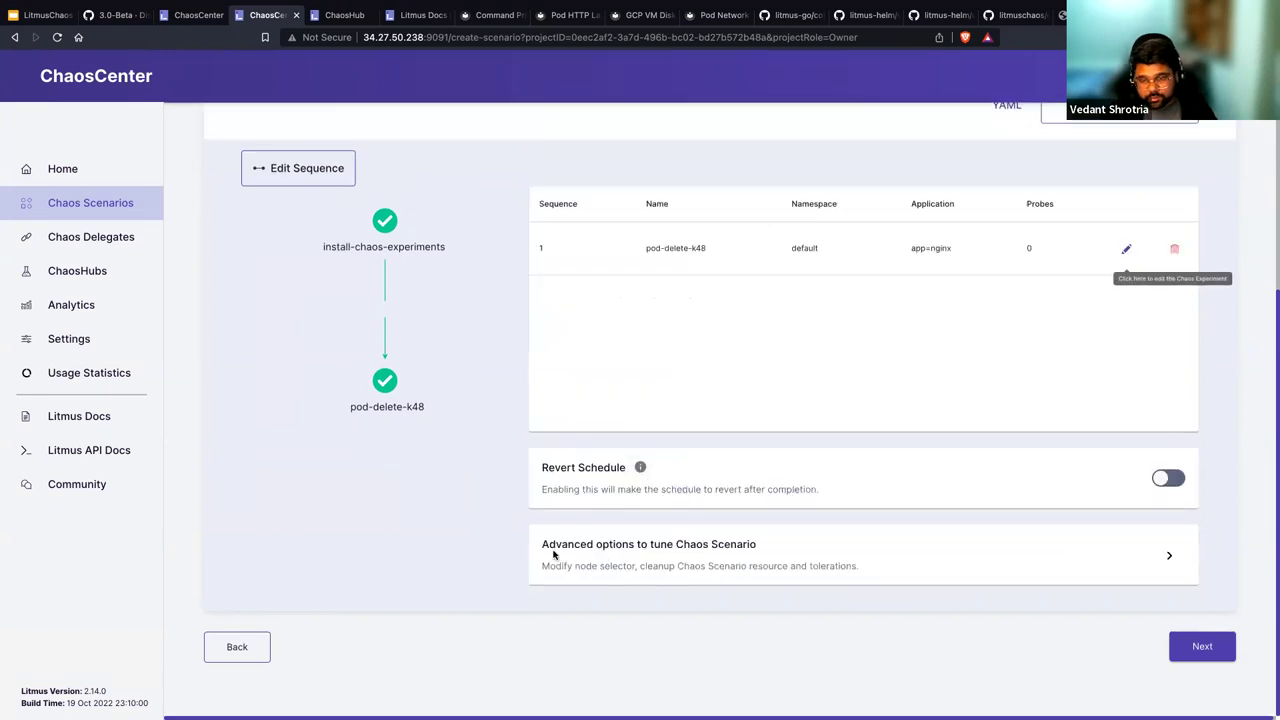
# Step: Open the advanced options for tuning the whole Chaos Scenario and briefly enable Node Selector and Toleration, turning each off again
pyautogui.moveTo(540, 545); pyautogui.dragTo(762, 546)
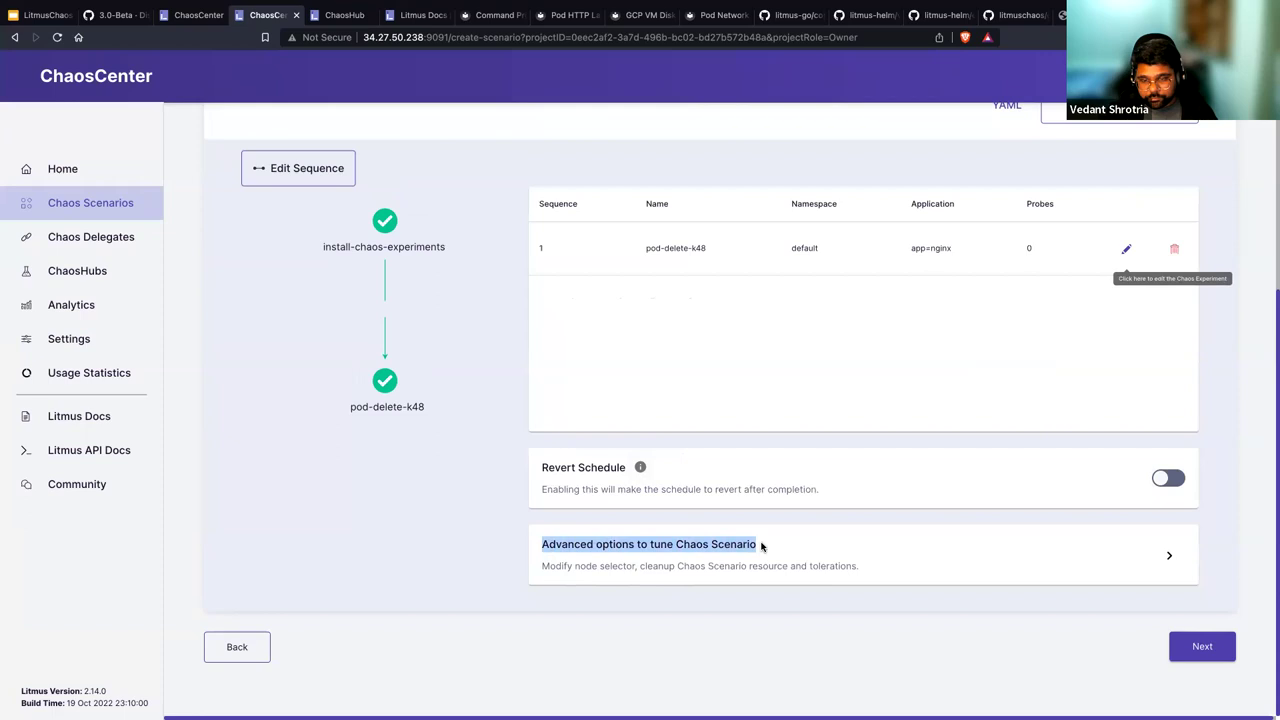
pyautogui.click(1045, 320)
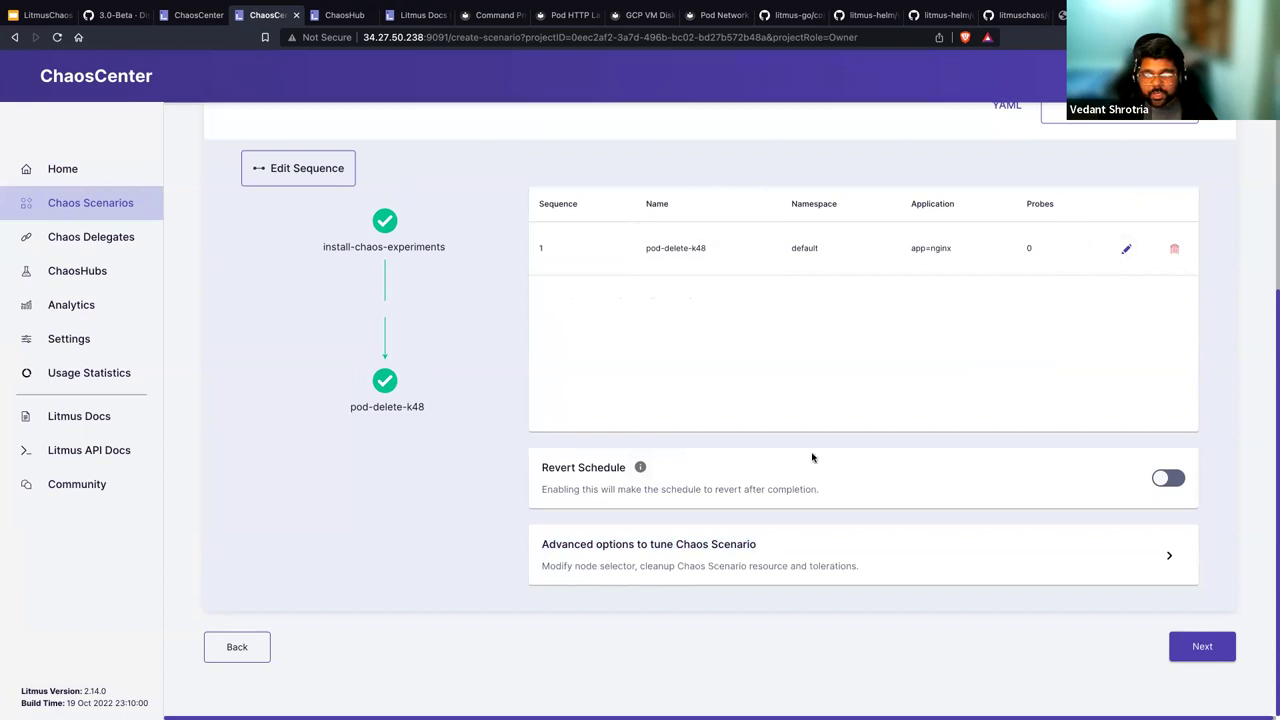
pyautogui.click(1173, 561)
pyautogui.scroll(-3, 1025, 352)
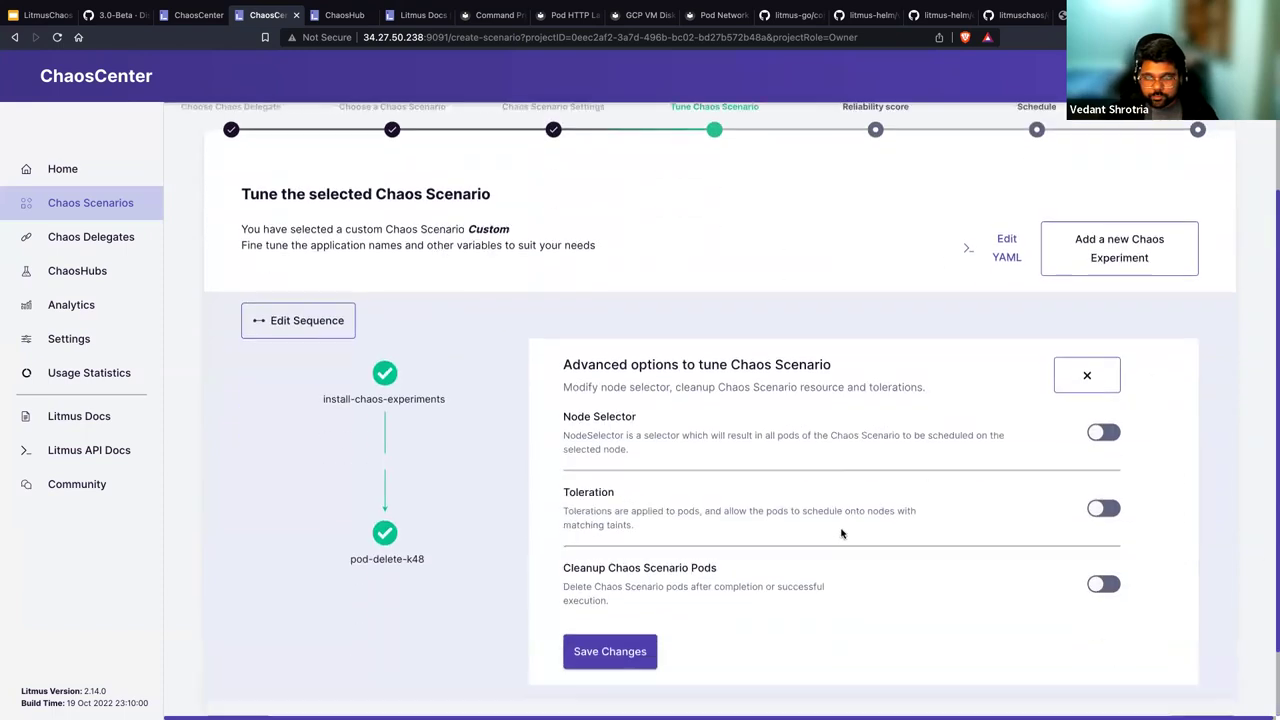
pyautogui.click(1104, 350)
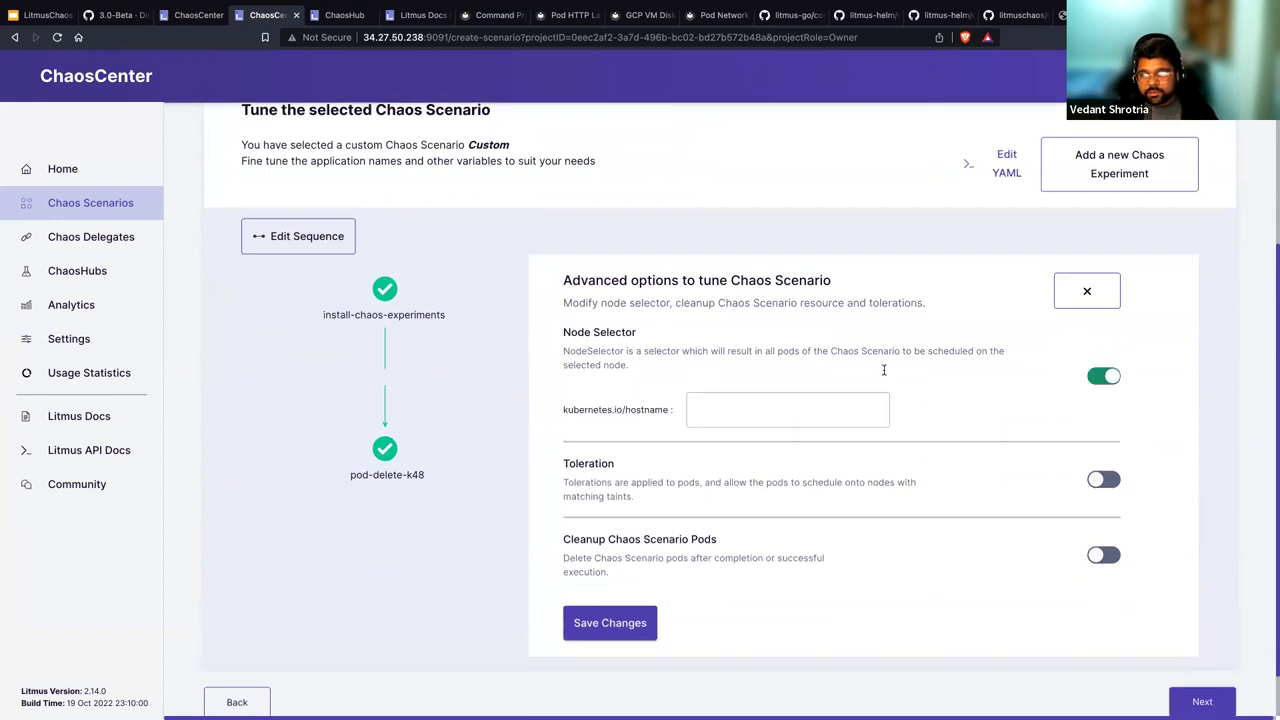
pyautogui.click(1102, 380)
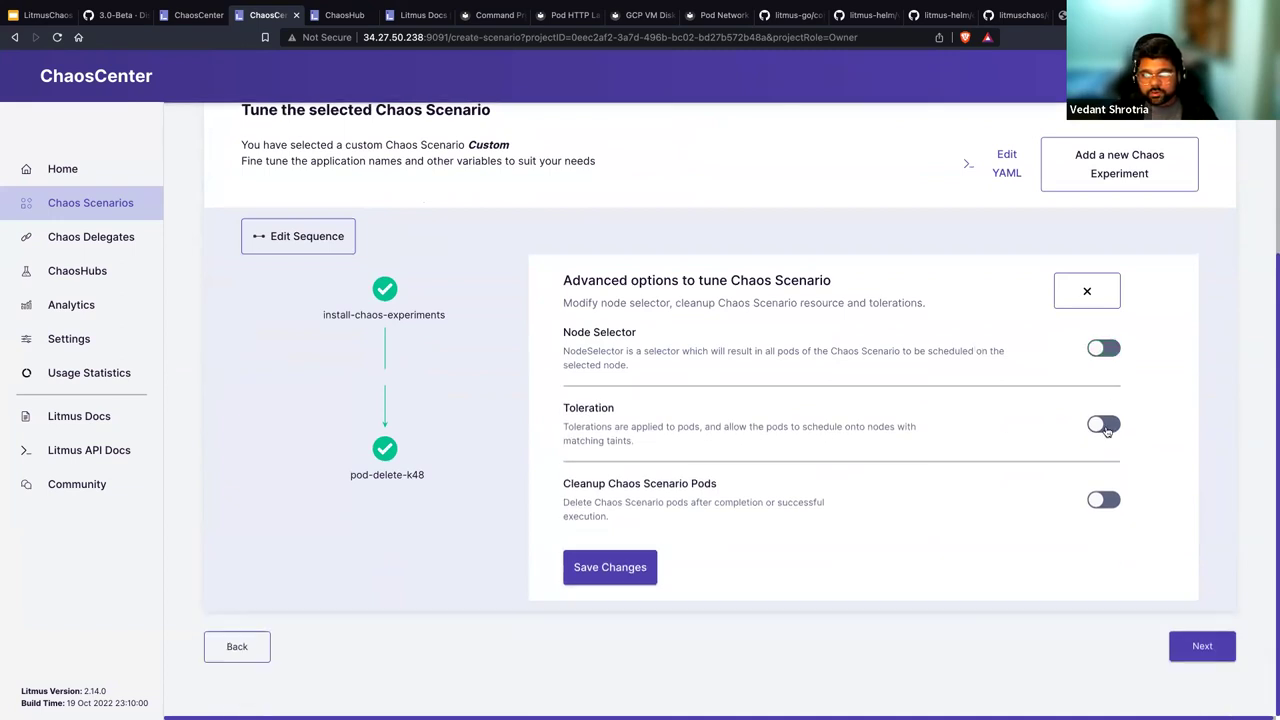
pyautogui.click(1104, 424)
pyautogui.click(1102, 536)
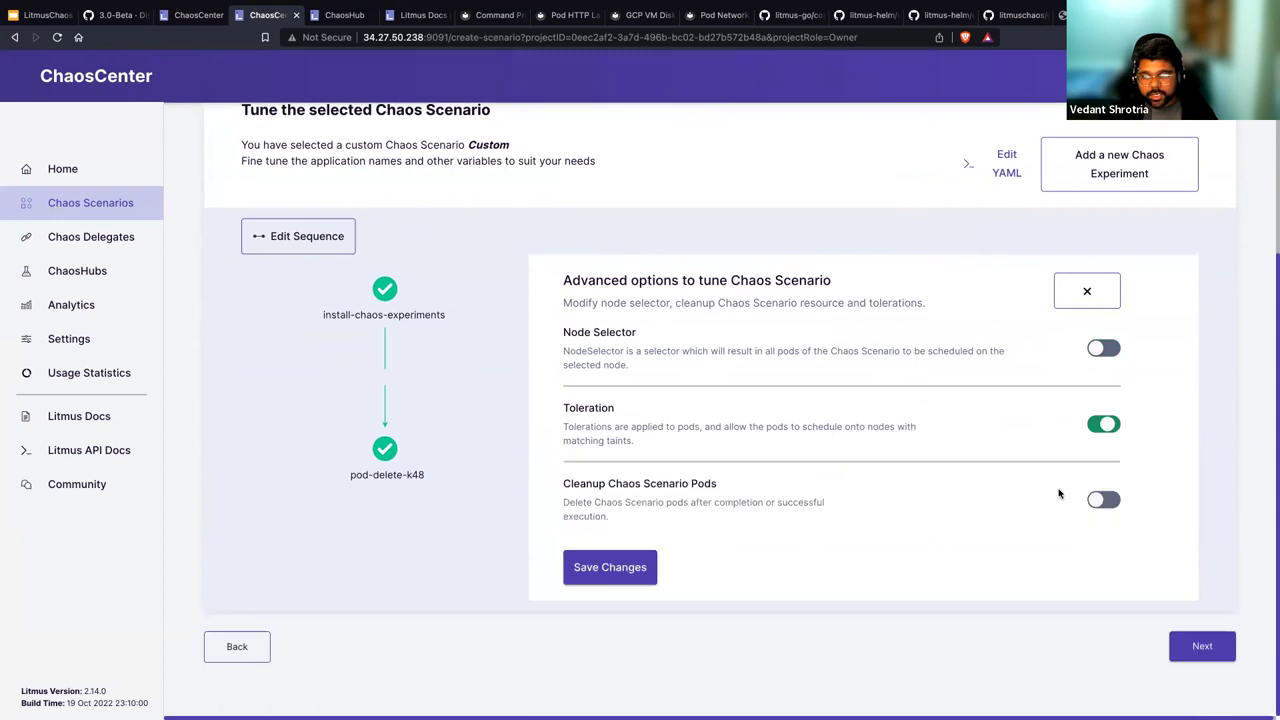
# Step: Enable Cleanup Chaos Scenario Pods with the podGC strategy OnWorkflowSuccess, and close the scenario's advanced options without saving
pyautogui.moveTo(709, 486); pyautogui.dragTo(563, 486)
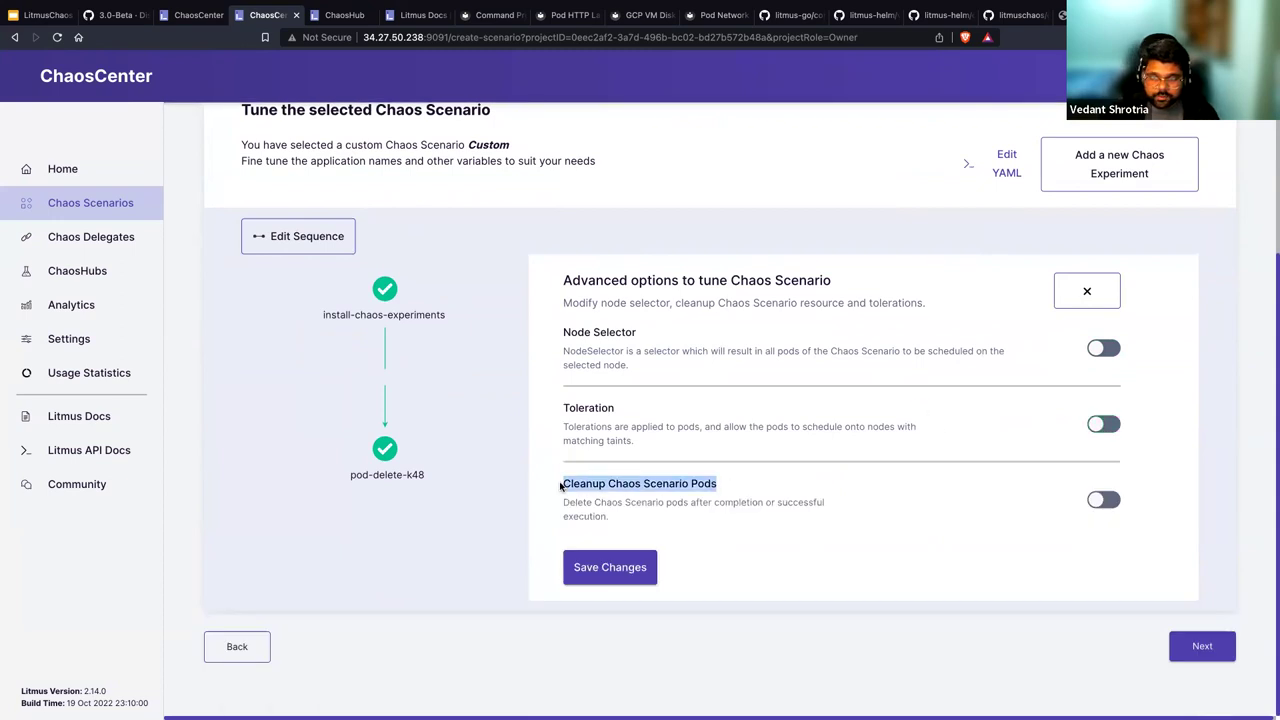
pyautogui.click(804, 497)
pyautogui.click(1104, 502)
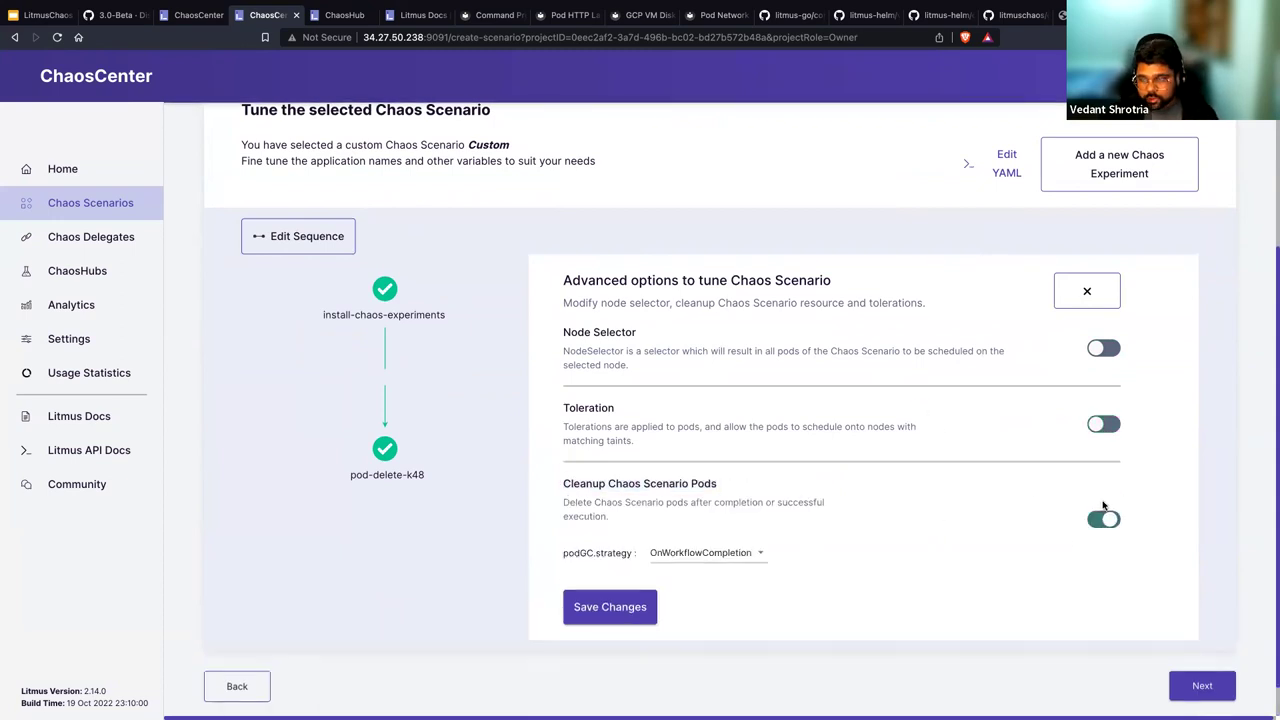
pyautogui.scroll(-1, 904, 505)
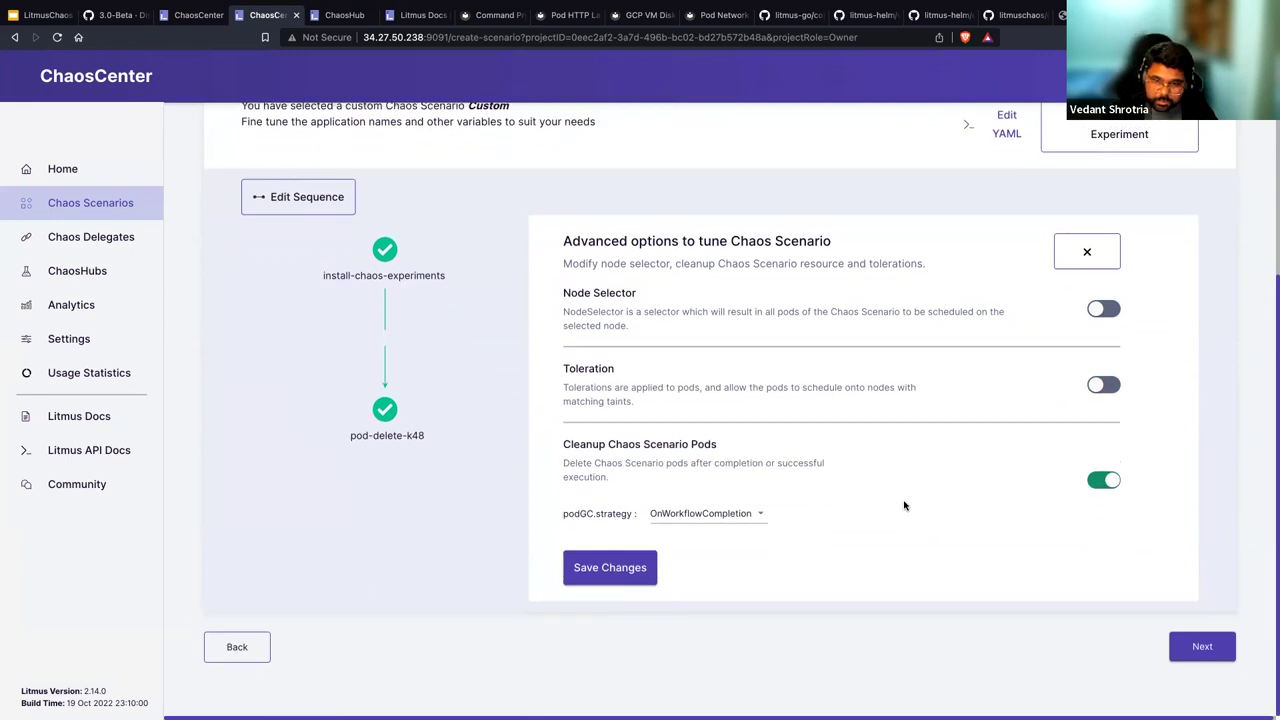
pyautogui.click(737, 514)
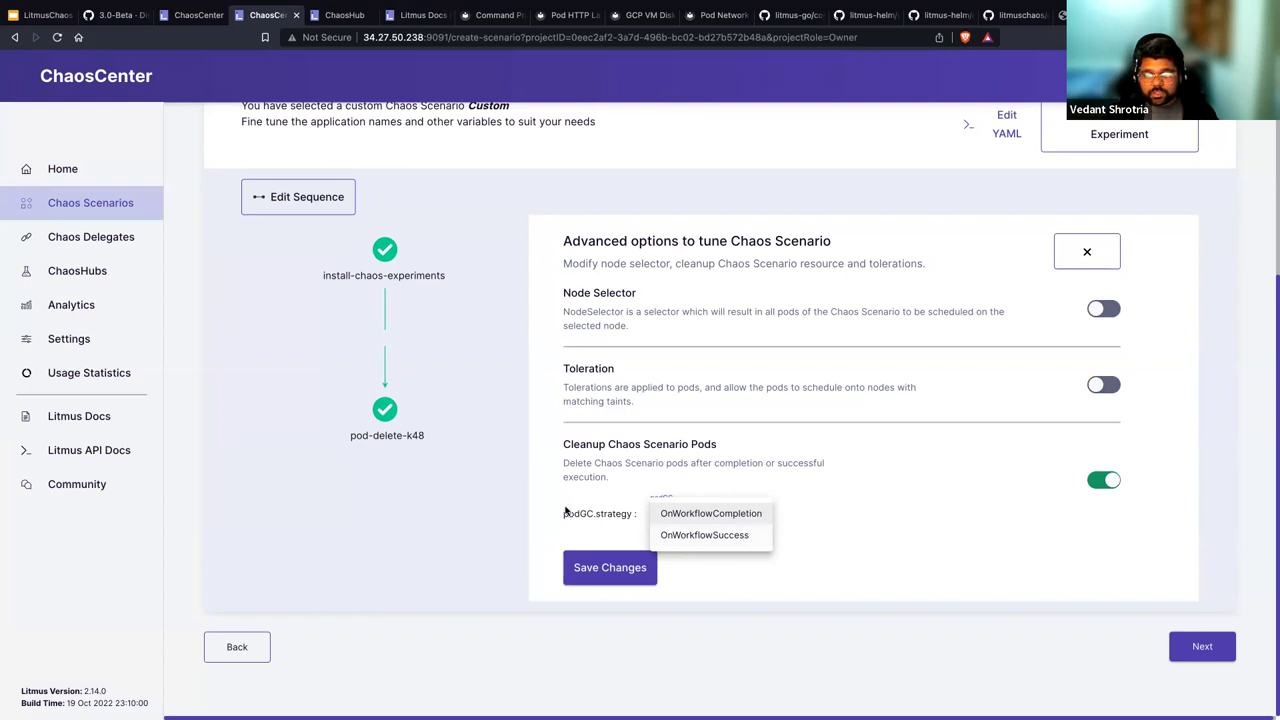
pyautogui.click(705, 536)
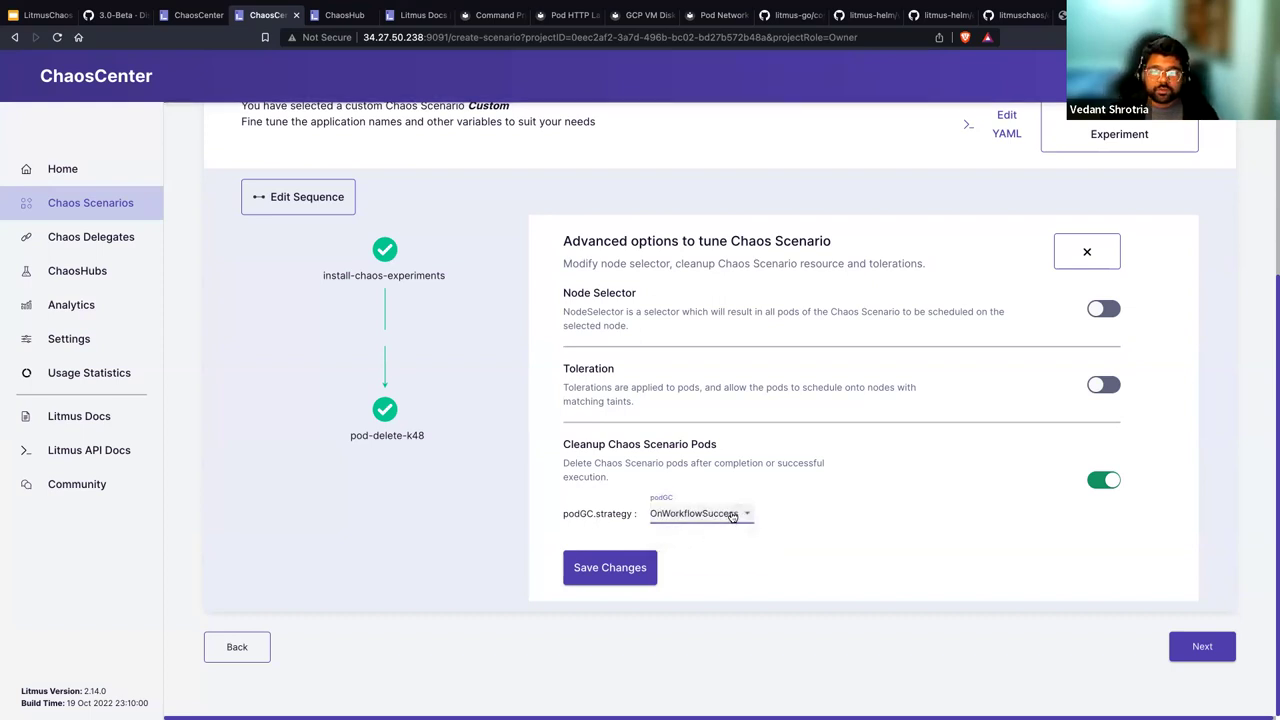
pyautogui.click(728, 516)
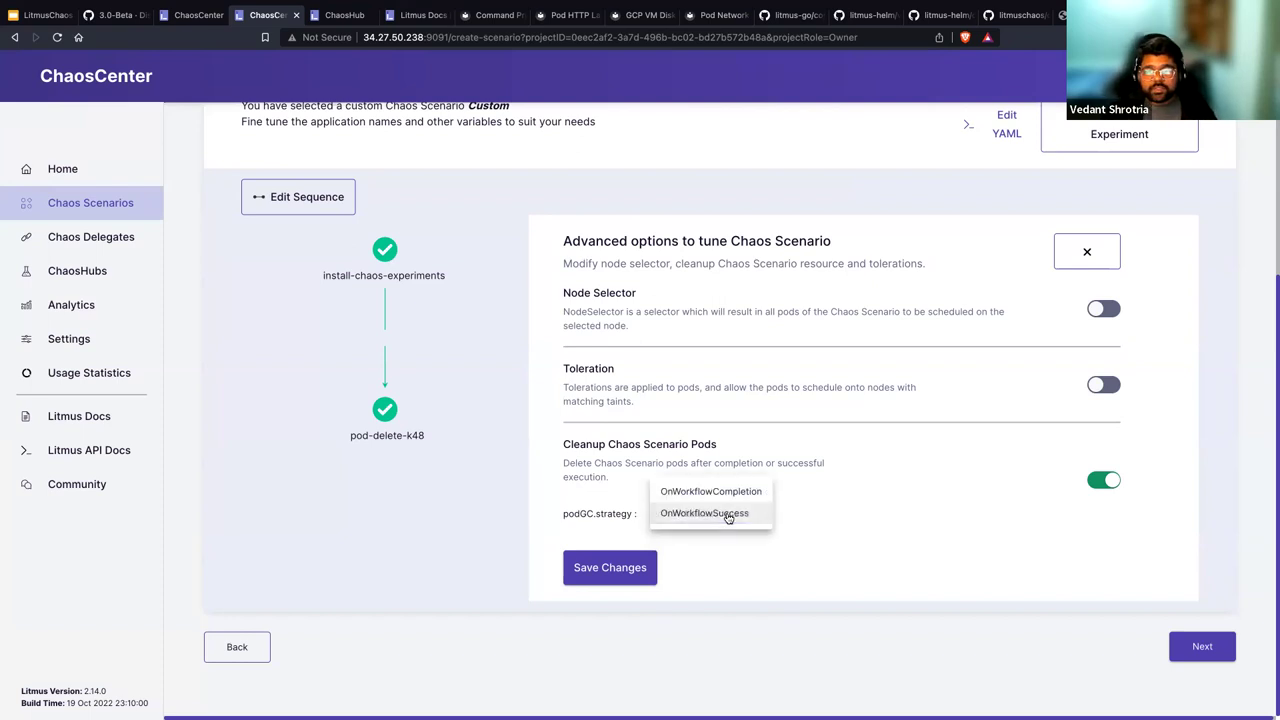
pyautogui.click(624, 492)
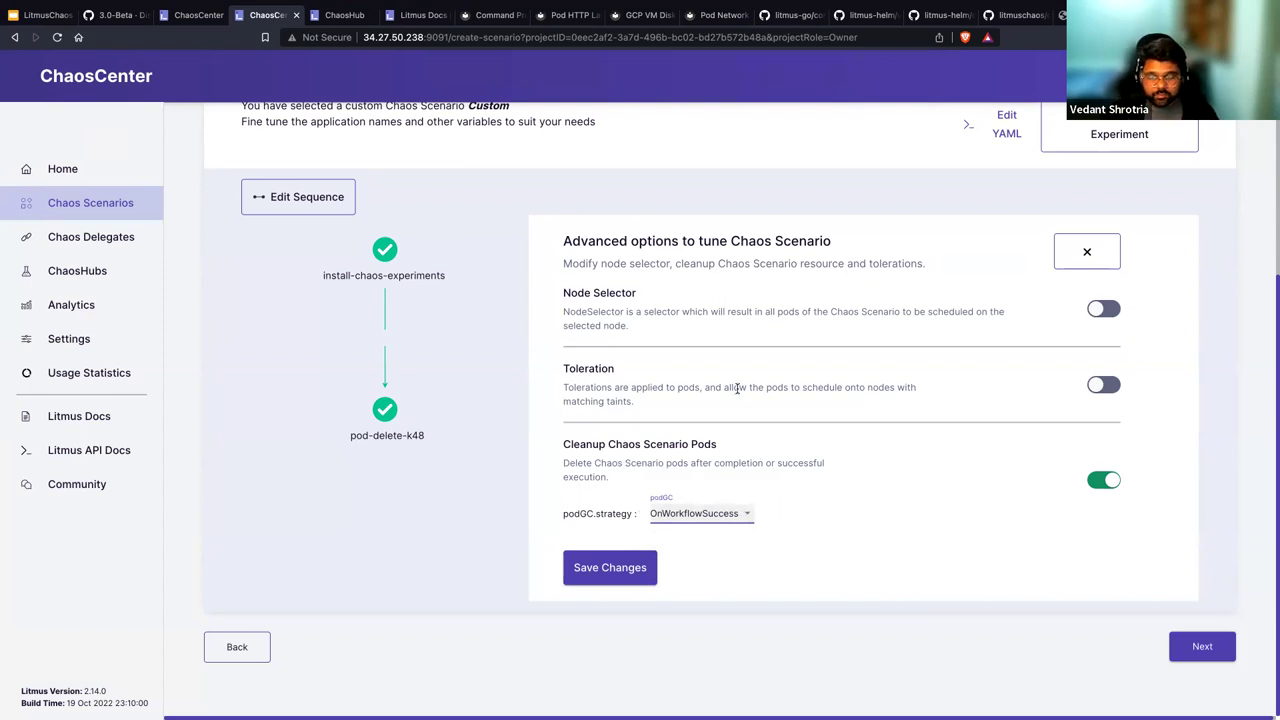
pyautogui.click(1088, 251)
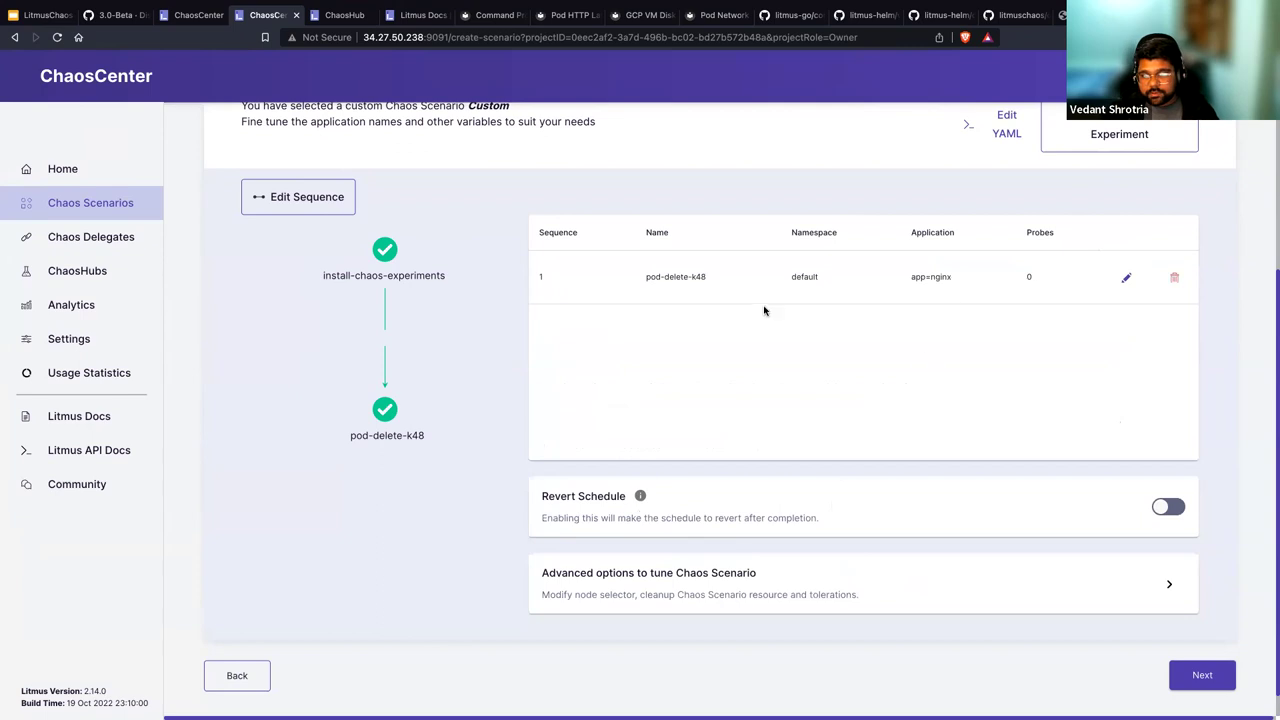
# Step: Check the remote ChaosHub bullet in the slides, and open the form for connecting a remote ChaosHub in ChaosCenter
pyautogui.click(45, 15)
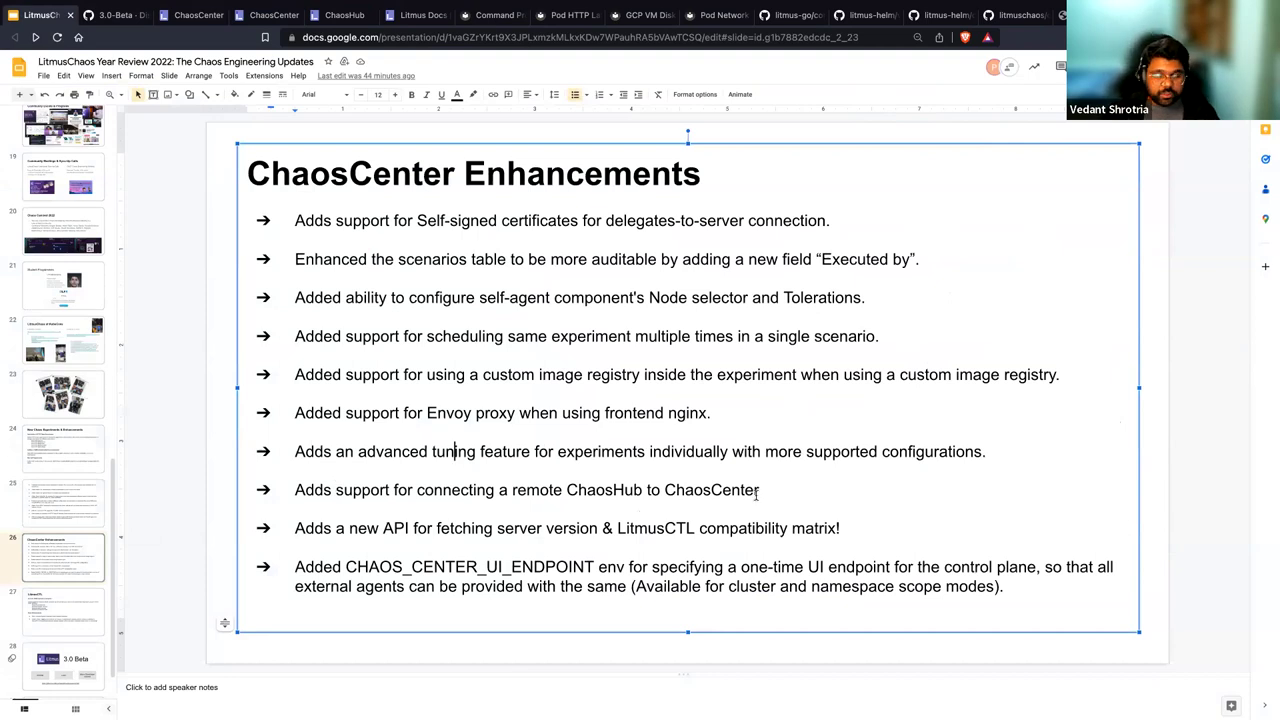
pyautogui.click(255, 9)
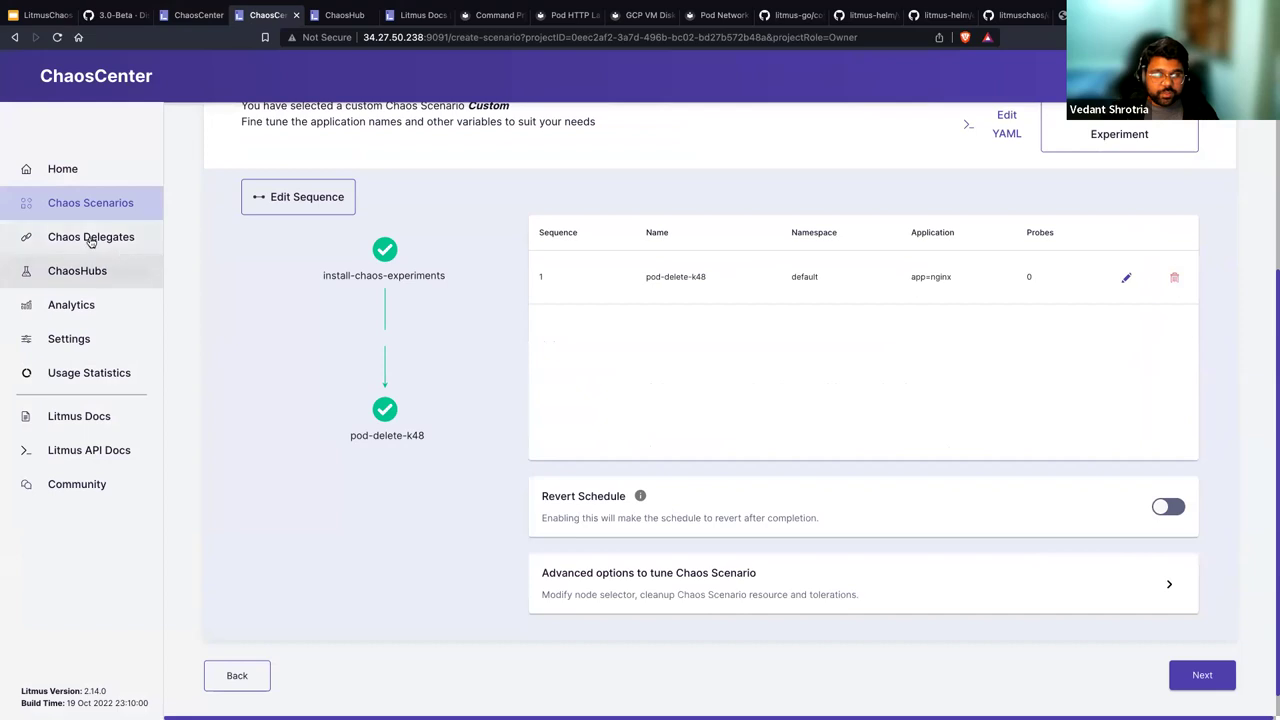
pyautogui.click(96, 279)
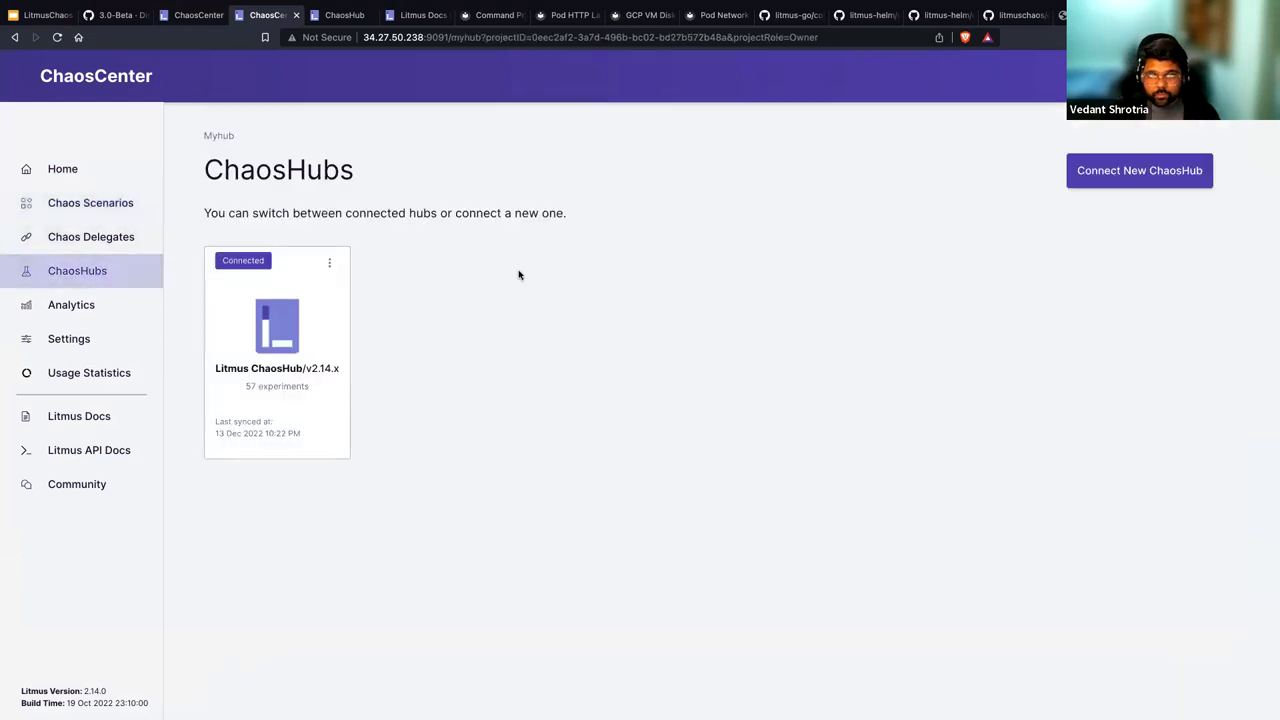
pyautogui.click(1182, 174)
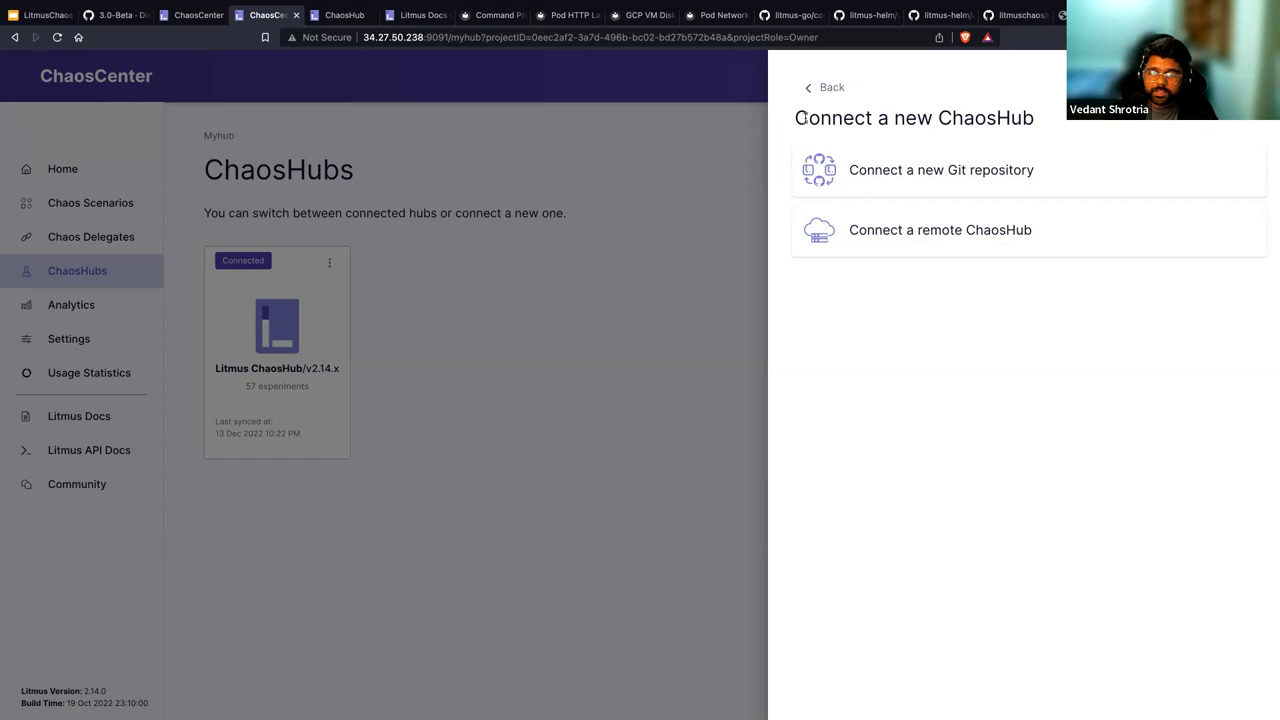
pyautogui.click(920, 232)
pyautogui.click(812, 234)
pyautogui.click(829, 178)
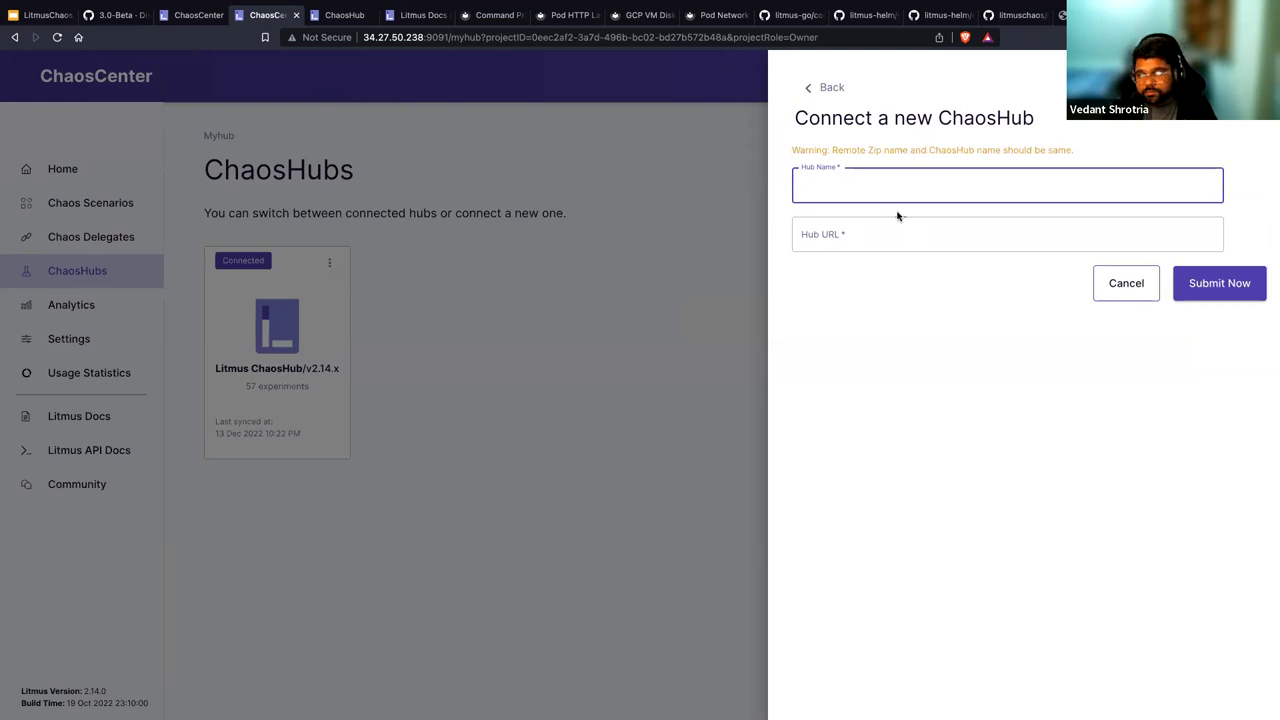
# Step: Highlight the warning about matching the remote zip and ChaosHub names, and point out the Hub Name and Hub URL fields
pyautogui.moveTo(793, 150); pyautogui.dragTo(1000, 150)
pyautogui.click(906, 150)
pyautogui.moveTo(866, 150); pyautogui.dragTo(1052, 149)
pyautogui.click(1054, 152)
pyautogui.click(850, 234)
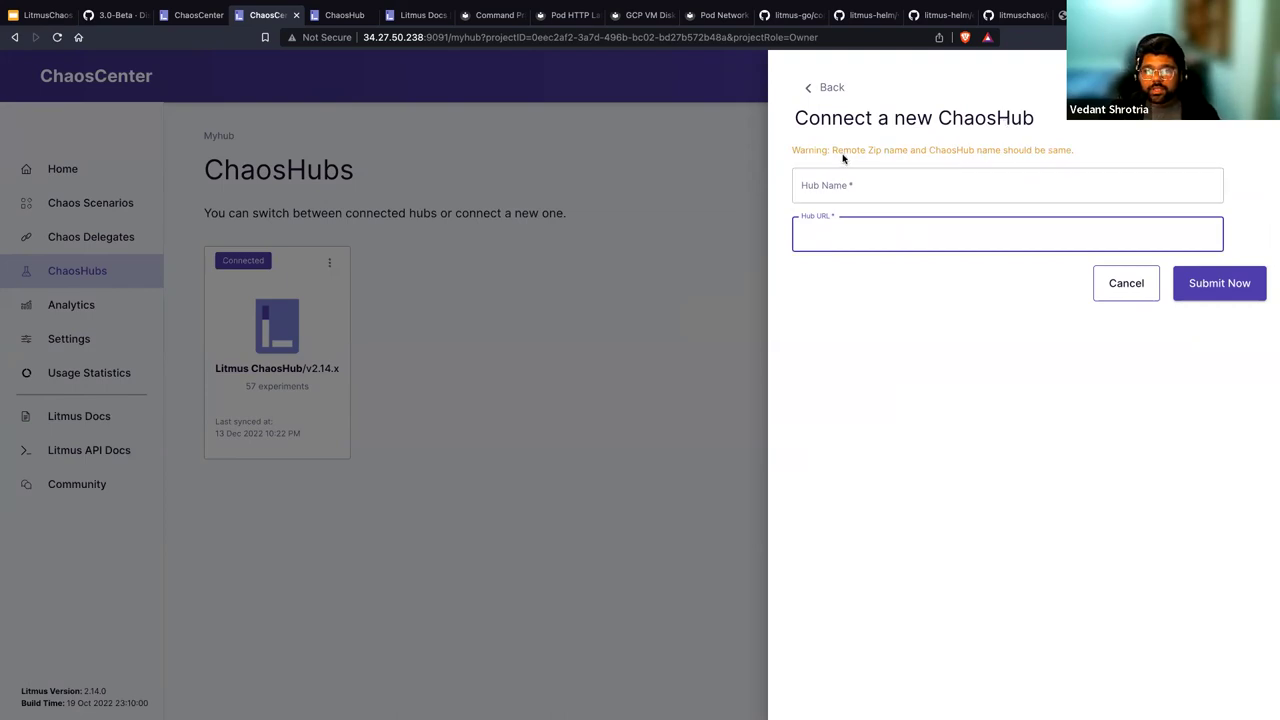
pyautogui.moveTo(833, 147); pyautogui.dragTo(905, 149)
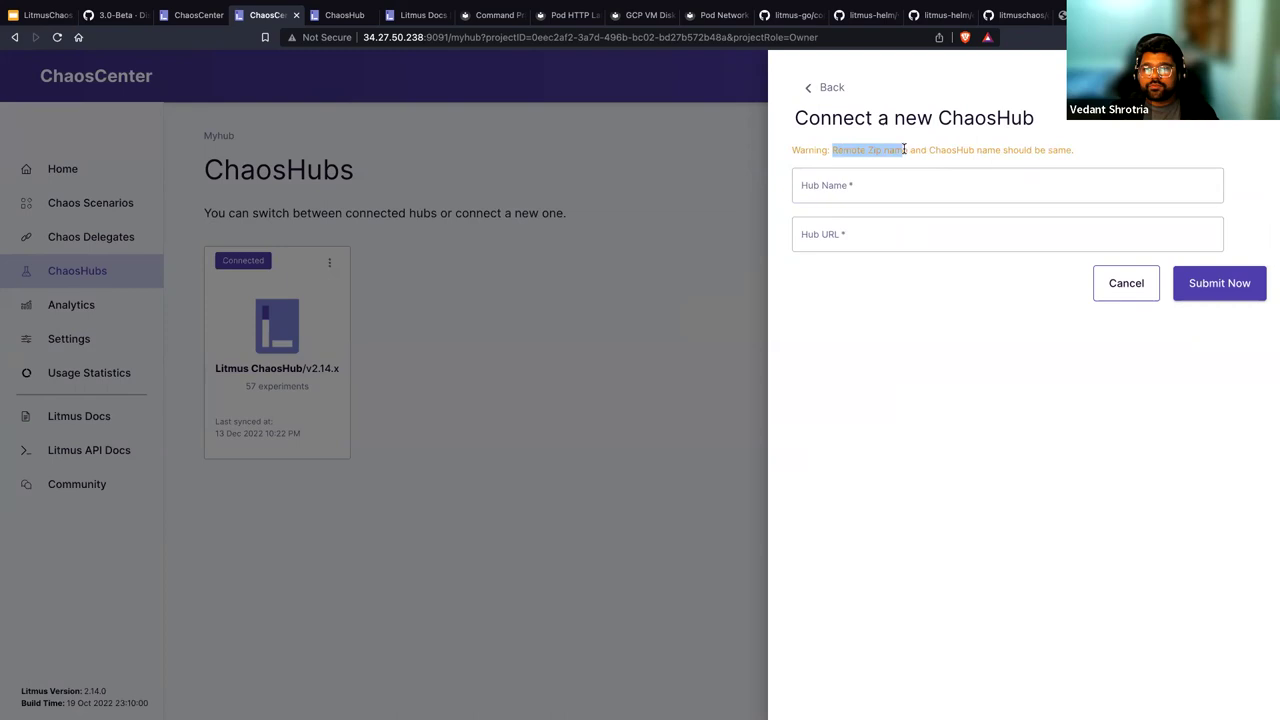
pyautogui.click(908, 149)
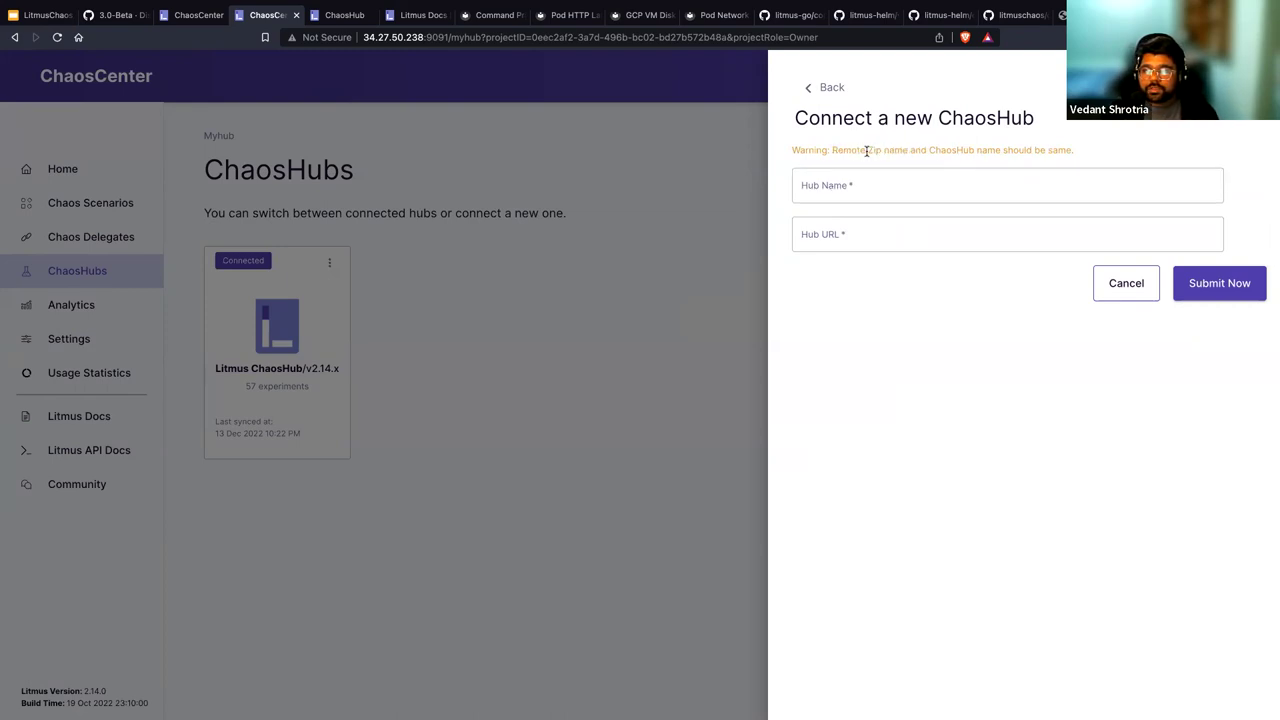
pyautogui.doubleClick(872, 150)
pyautogui.click(869, 178)
pyautogui.click(866, 240)
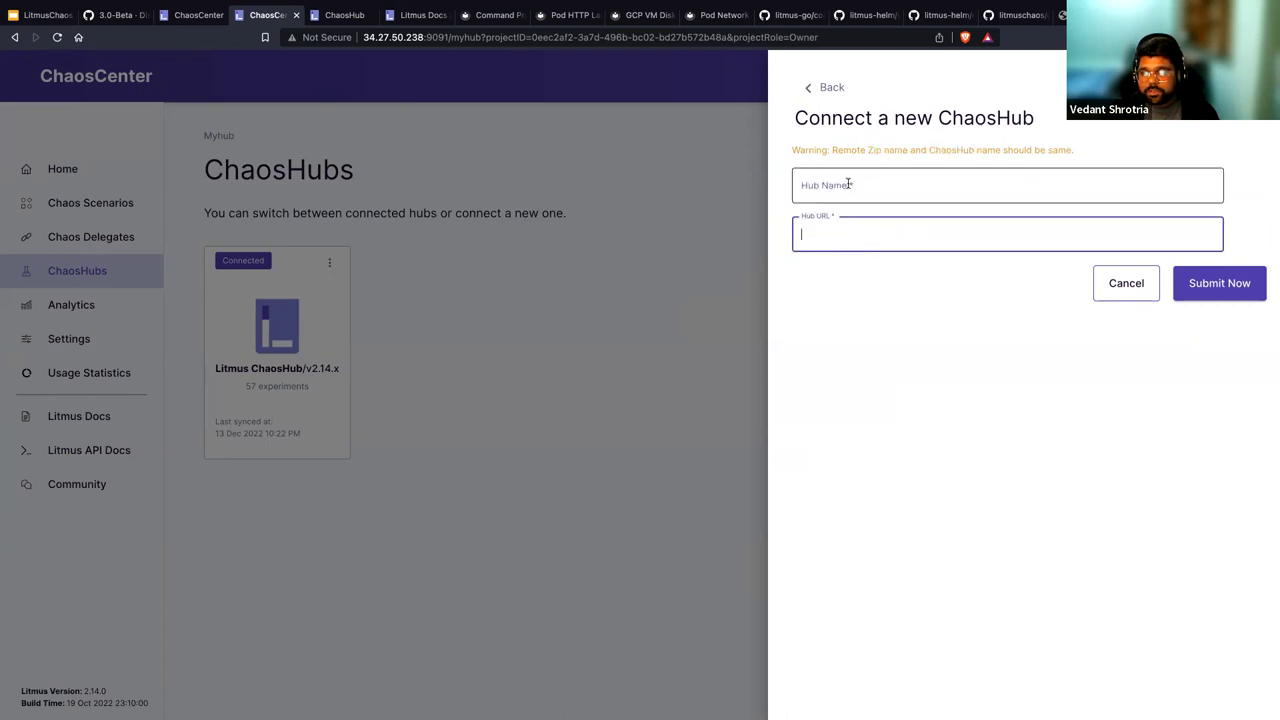
pyautogui.click(849, 283)
pyautogui.click(836, 236)
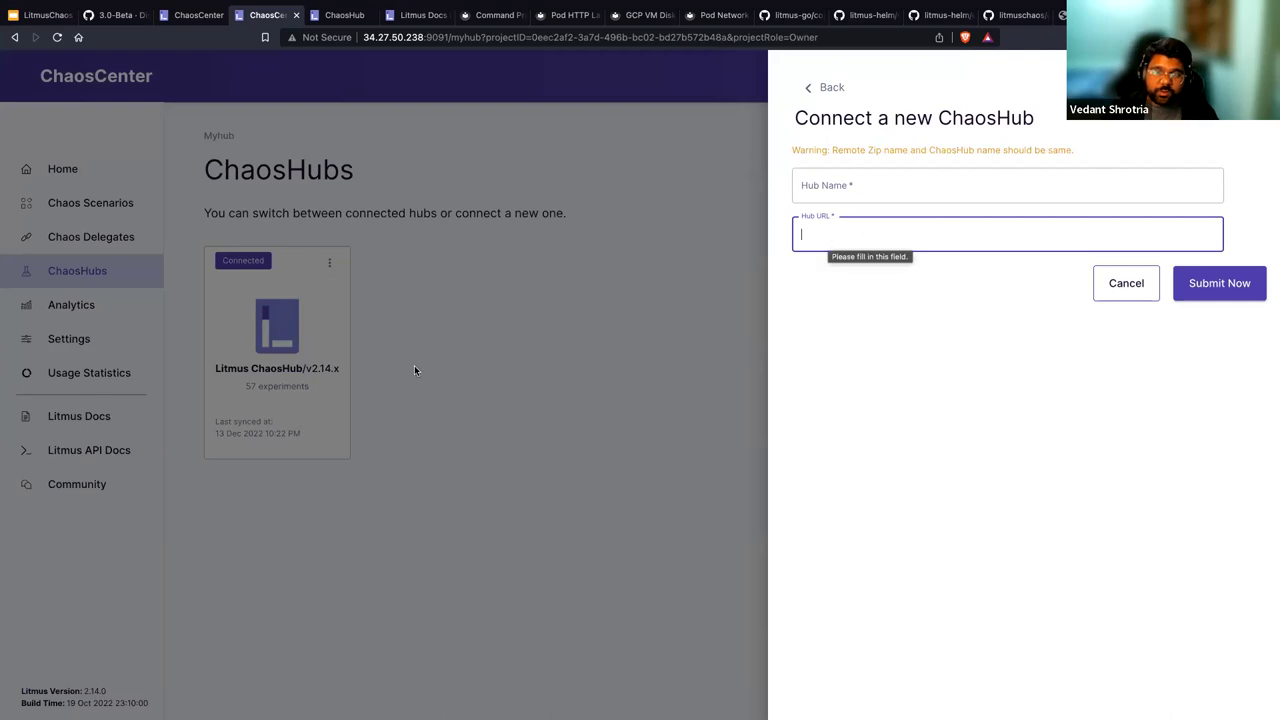
# Step: Leave the ChaosHub connection form and open the connected Litmus ChaosHub to view its chaos experiments and pre-defined scenarios
pyautogui.click(830, 90)
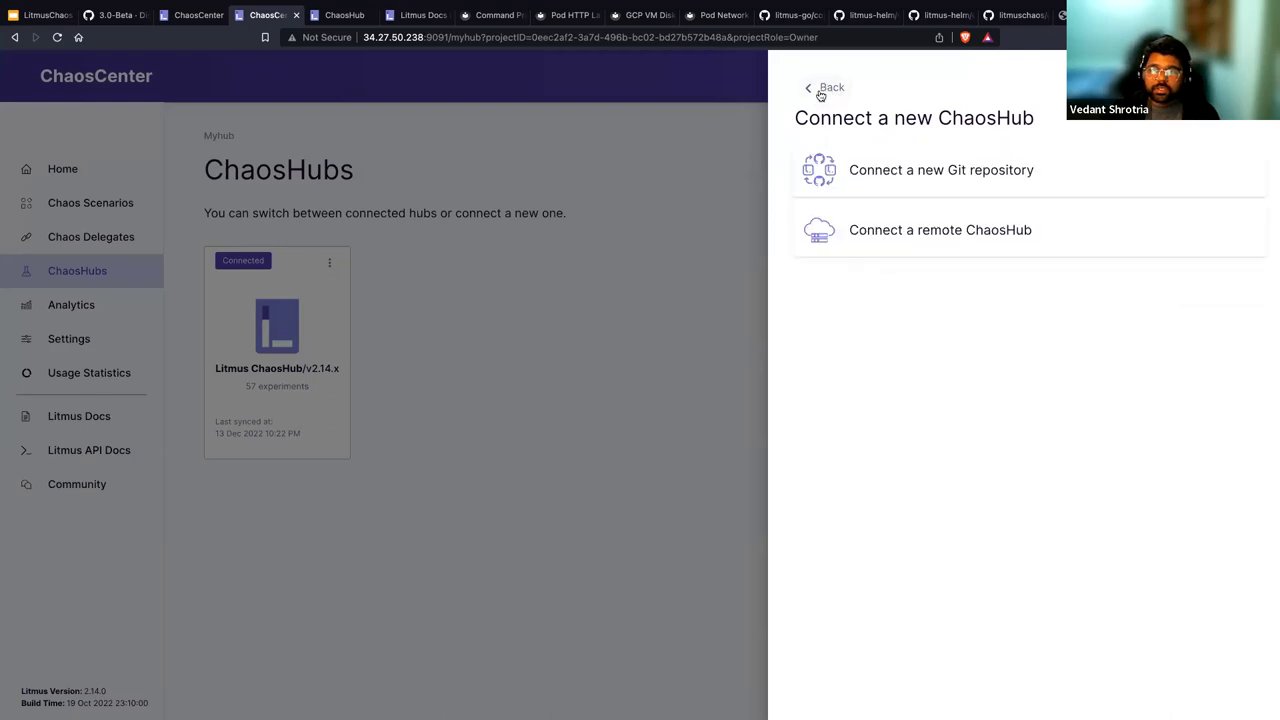
pyautogui.click(822, 90)
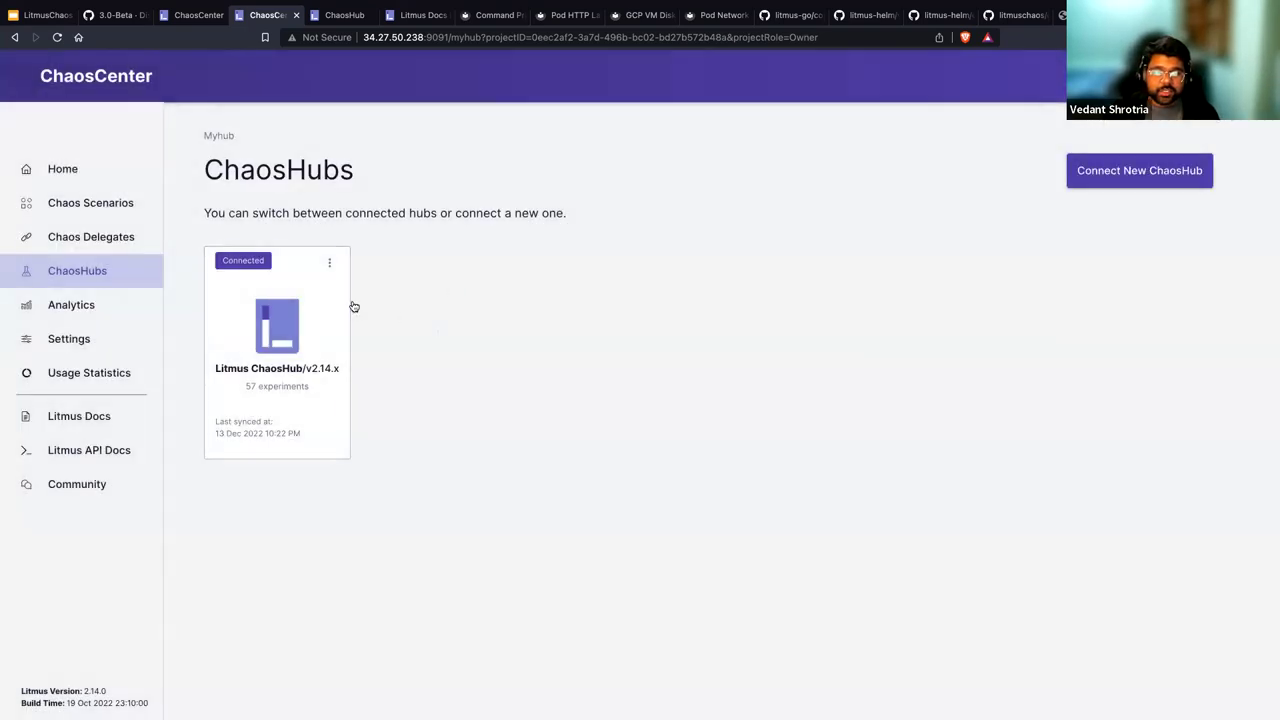
pyautogui.click(283, 333)
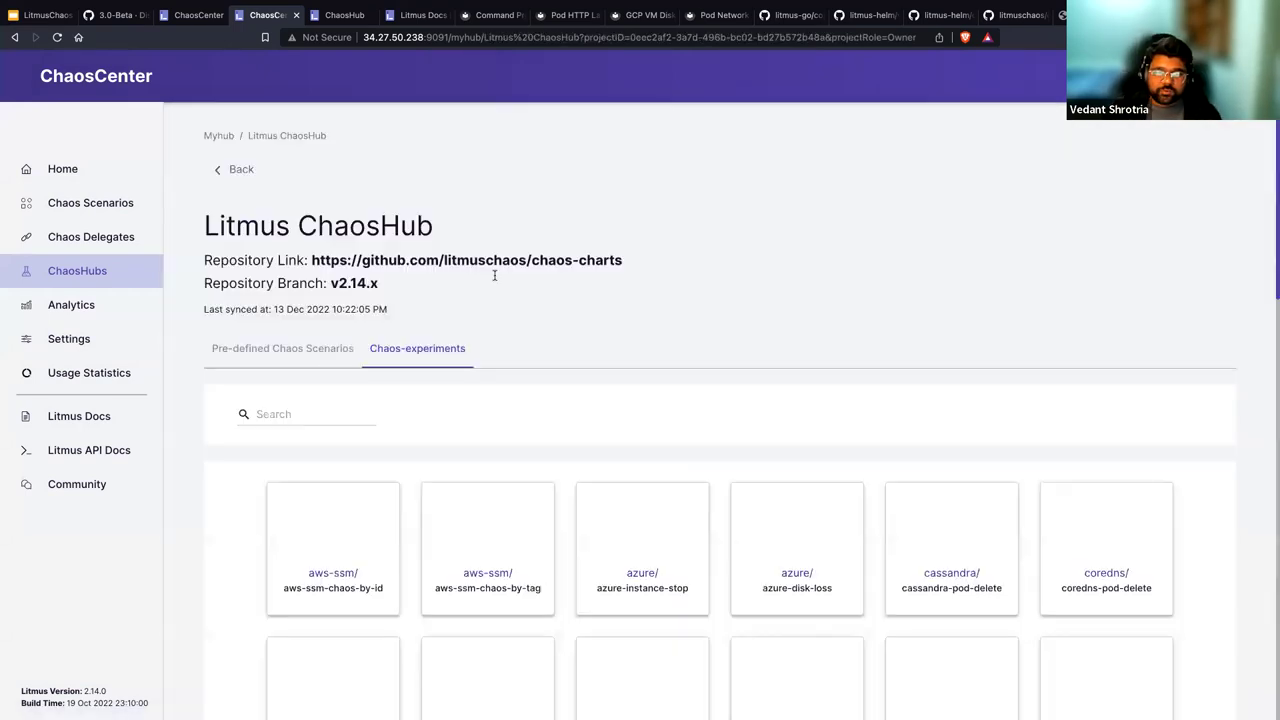
pyautogui.scroll(-4, 523, 337)
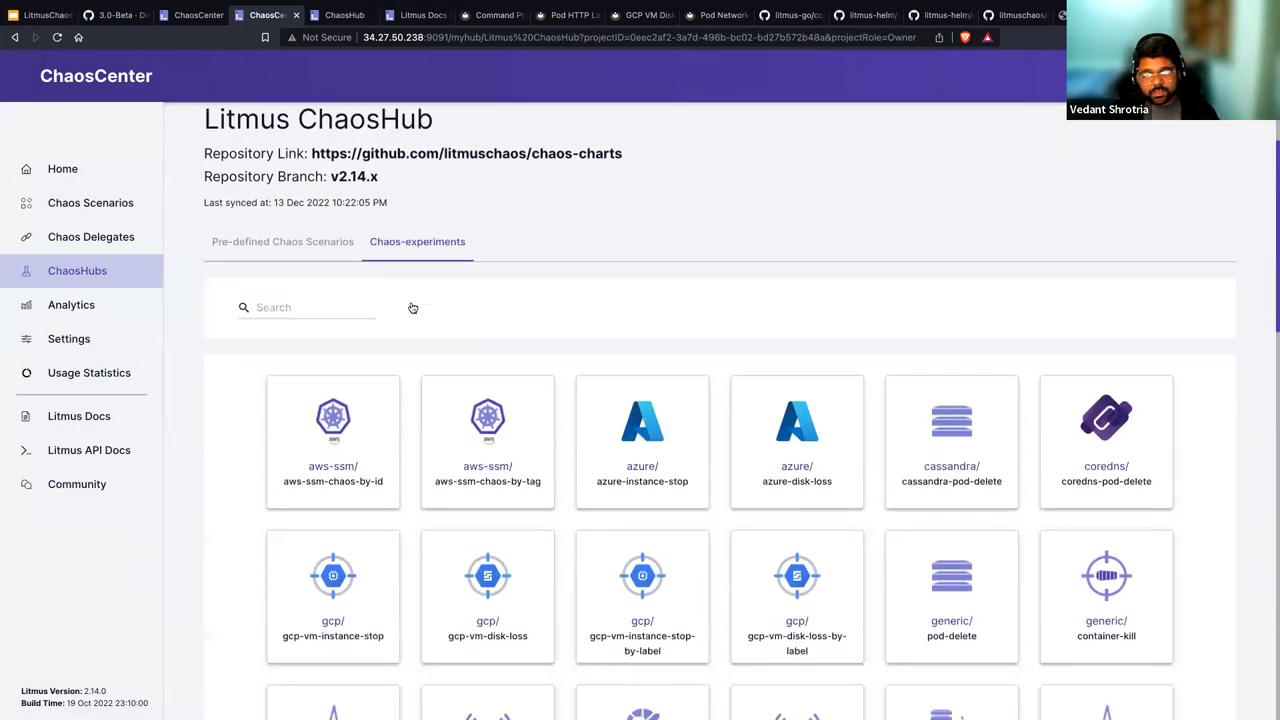
pyautogui.scroll(4, 303, 342)
pyautogui.click(305, 345)
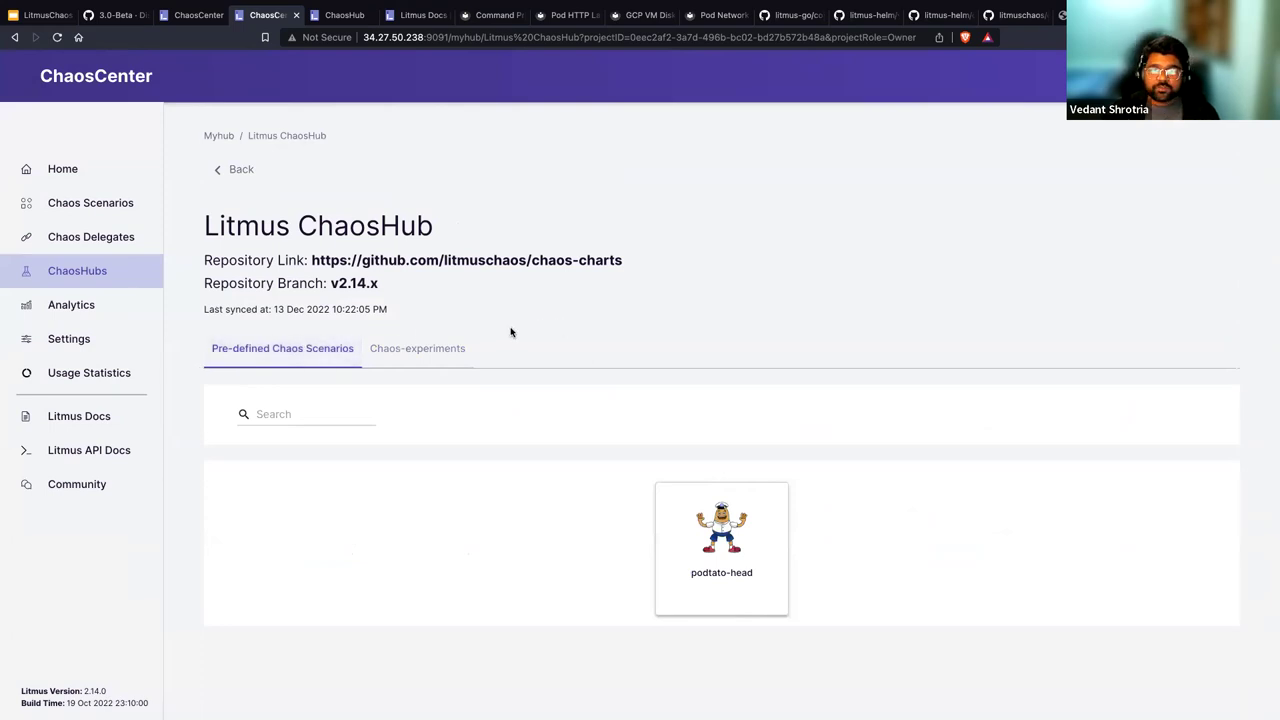
# Step: Return to the ChaosHubs list, reopen the remote ChaosHub connection form to show its Hub URL field, and back out without submitting
pyautogui.click(89, 238)
pyautogui.click(90, 271)
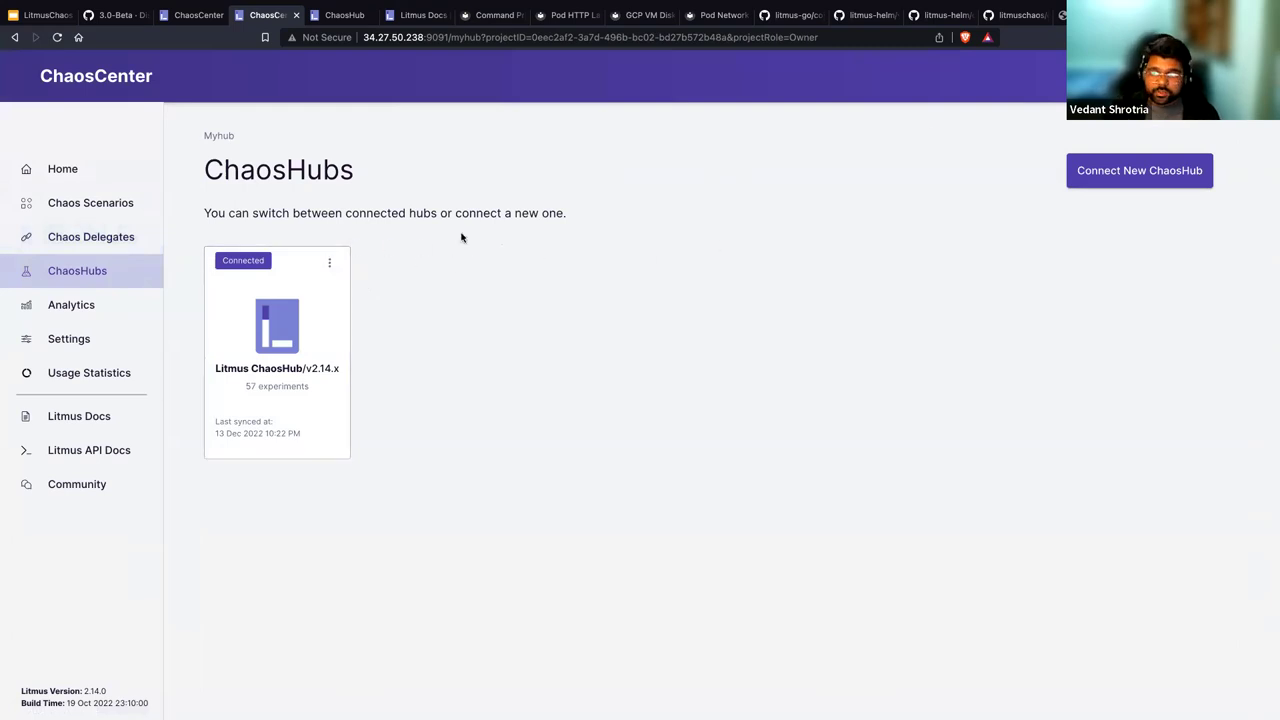
pyautogui.click(1135, 177)
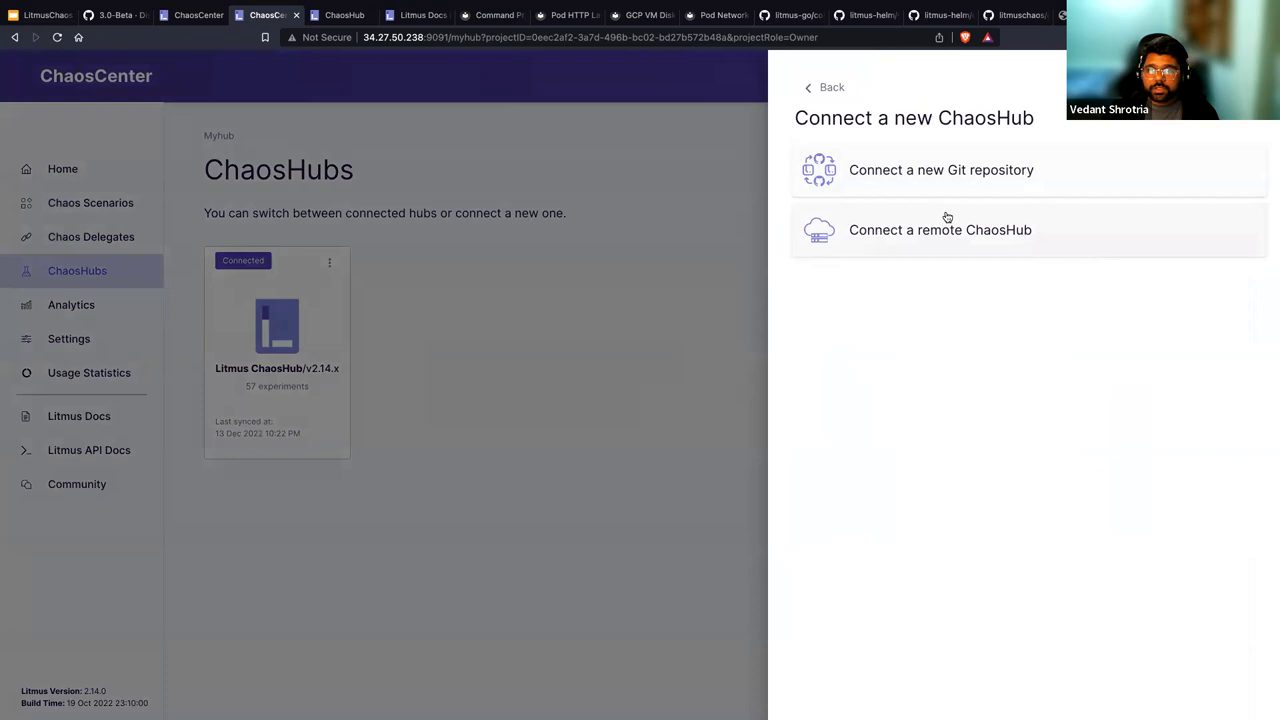
pyautogui.click(927, 241)
pyautogui.click(856, 241)
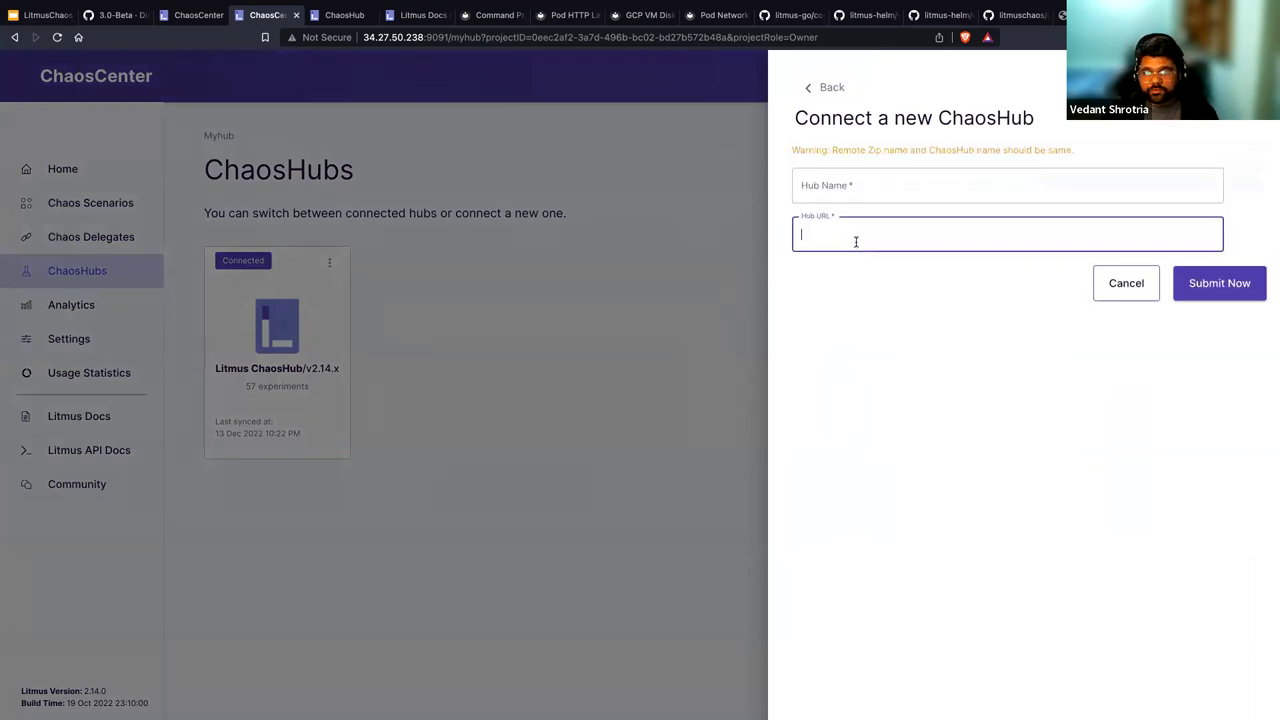
pyautogui.click(831, 87)
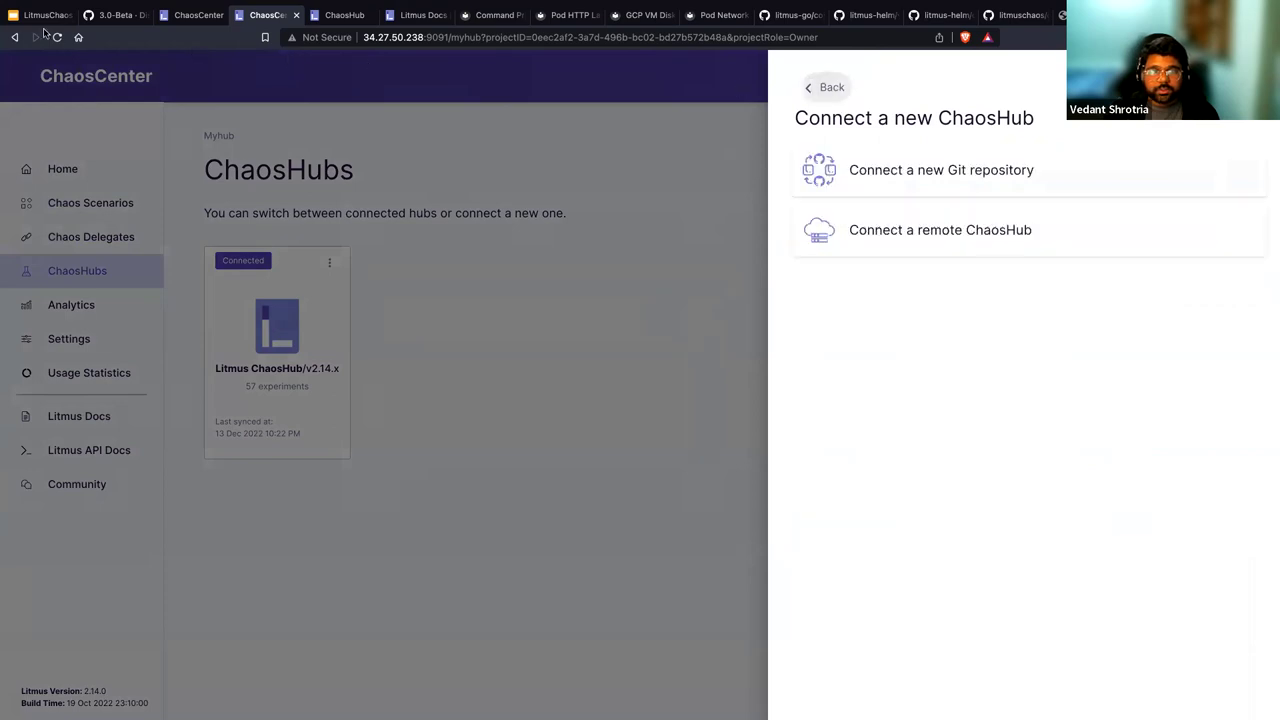
# Step: Switch to the Google Slides deck and highlight the bullet on the server version and LitmusCTL compatibility API, then the word LitmusCTL
pyautogui.click(40, 14)
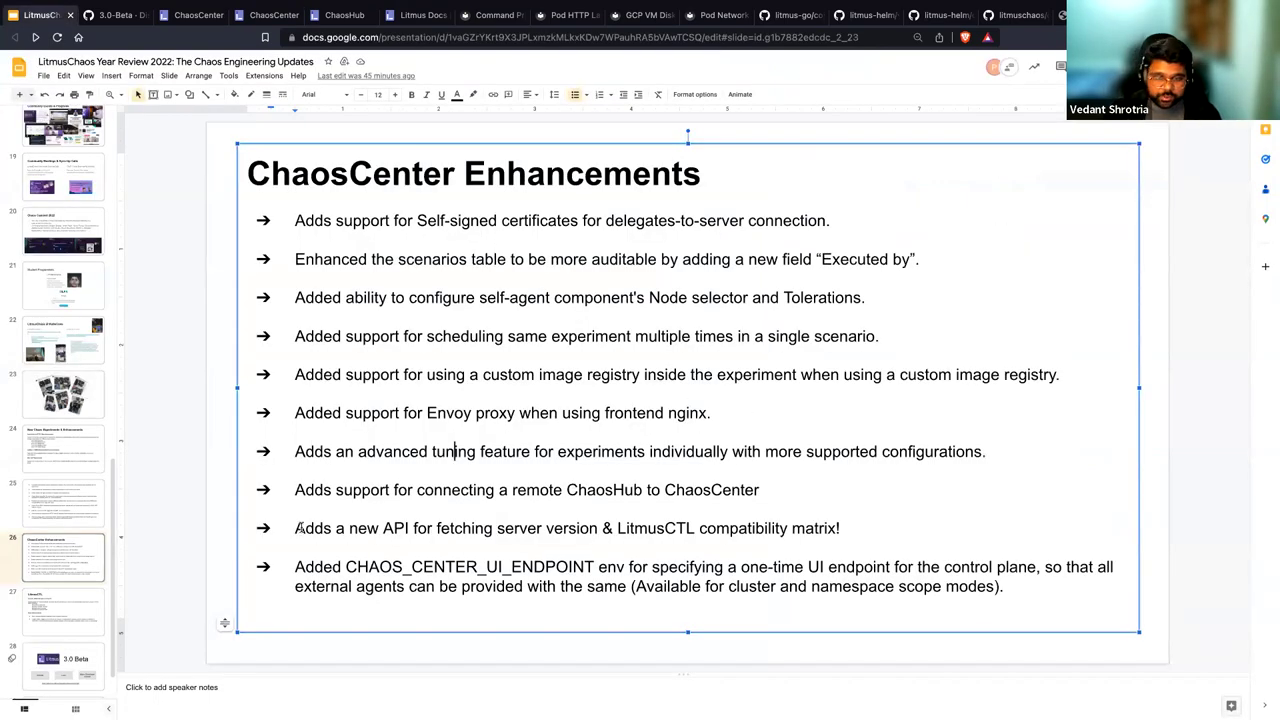
pyautogui.moveTo(296, 527); pyautogui.dragTo(848, 524)
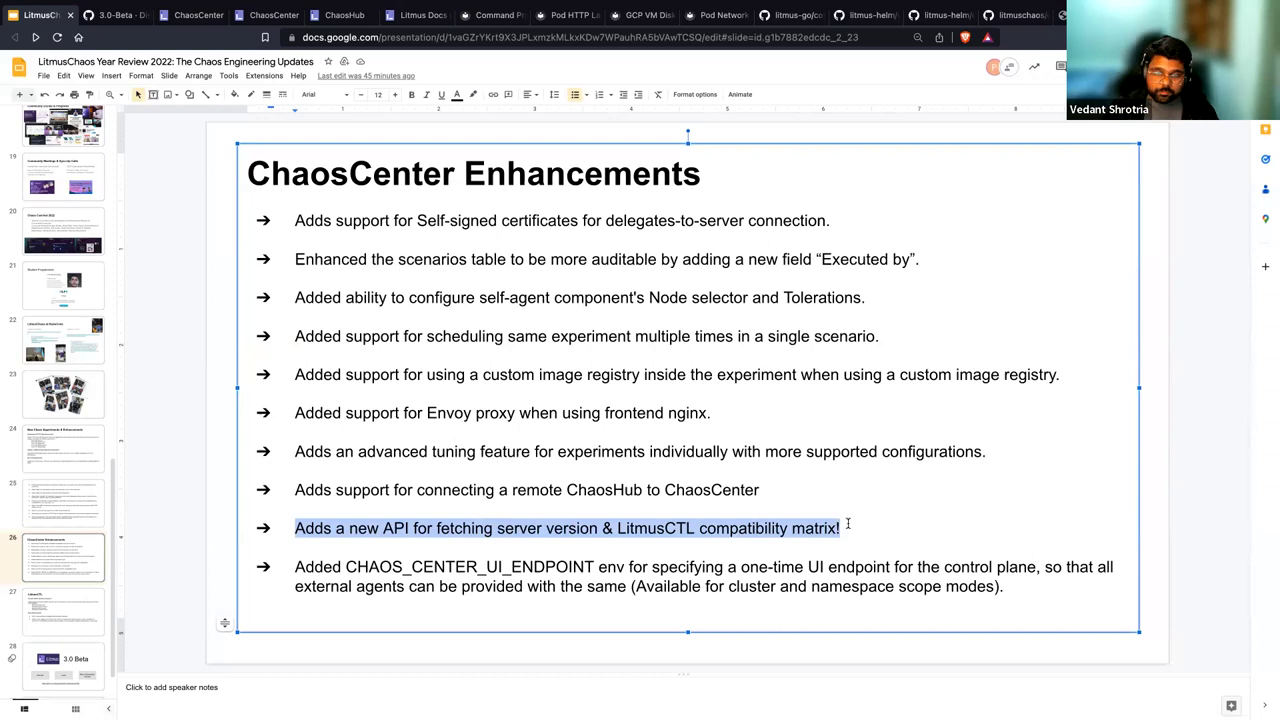
pyautogui.click(848, 524)
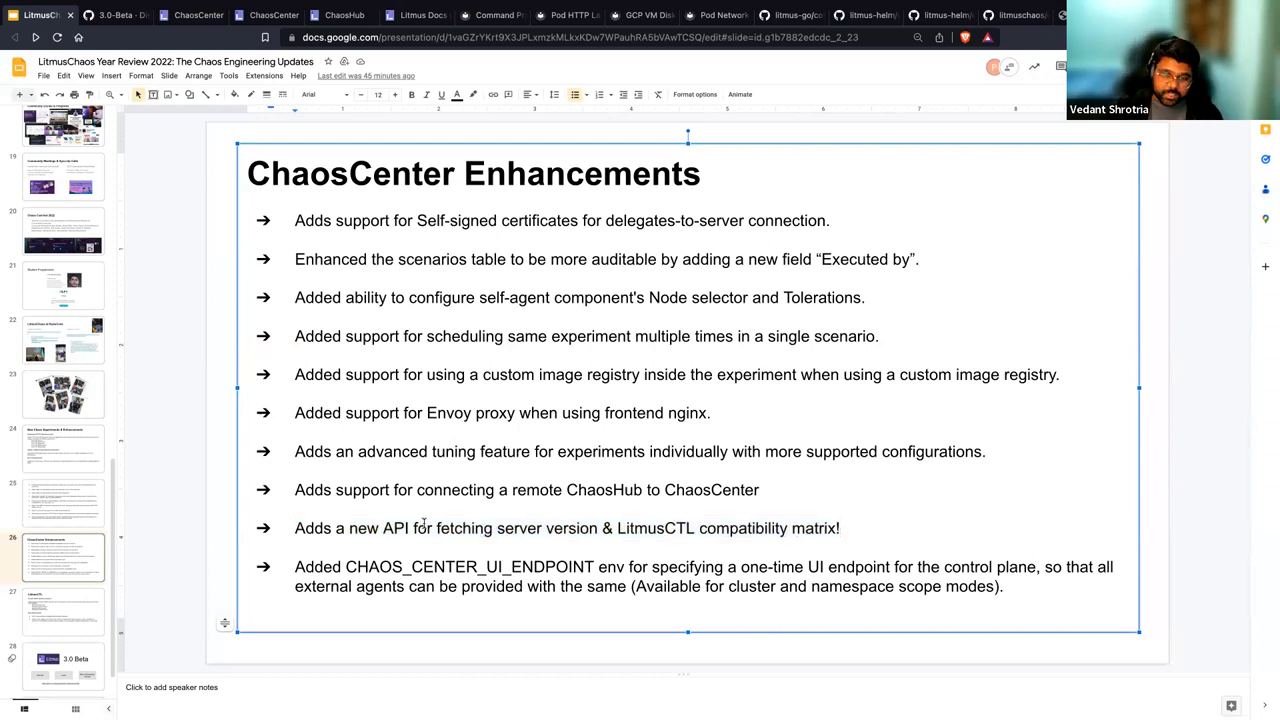
pyautogui.click(502, 528)
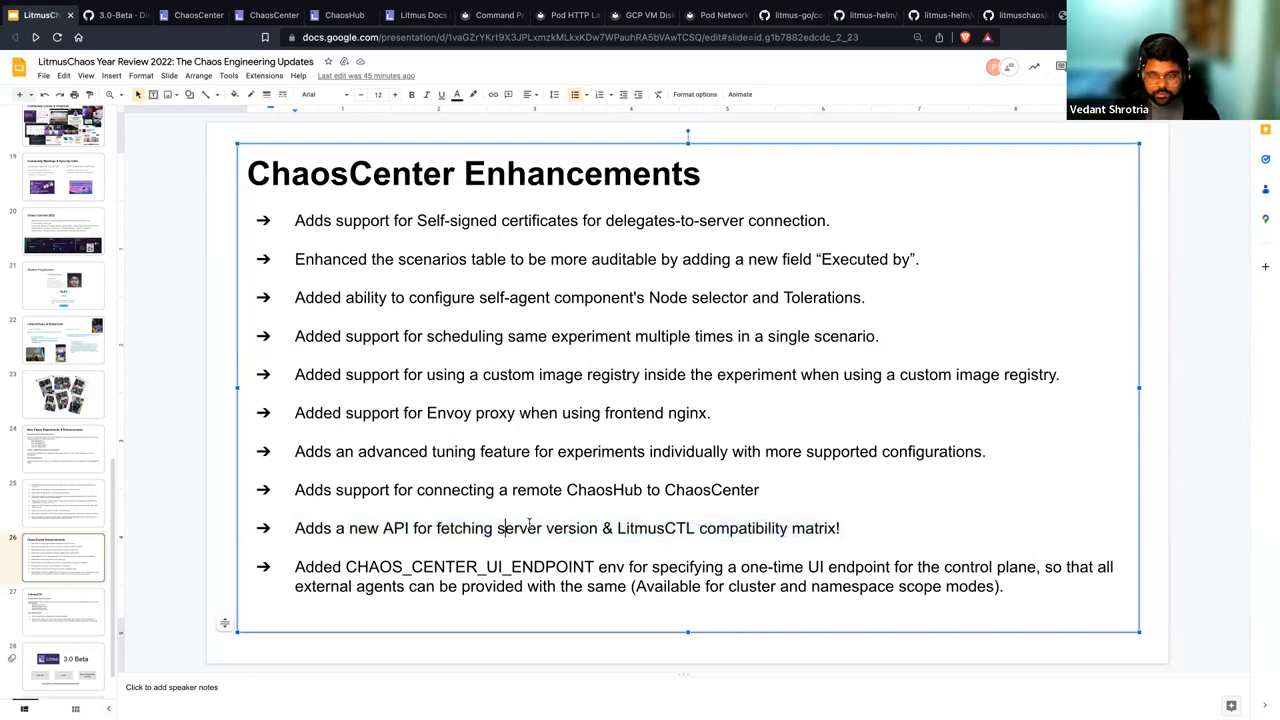
pyautogui.moveTo(617, 528); pyautogui.dragTo(697, 528)
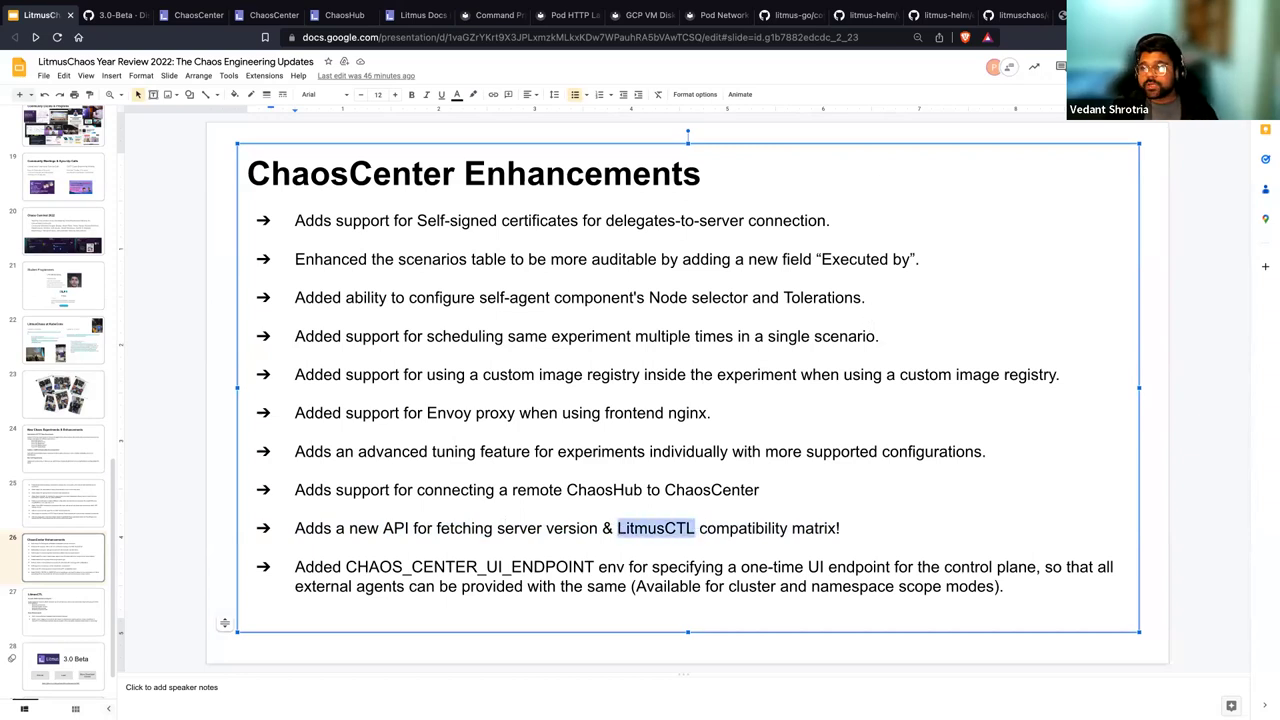
# Step: Go to the litmusctl repository README on GitHub and highlight all version rows of the Compatibility matrix
pyautogui.hotkey('ctrl', 'Tab')
pyautogui.scroll(-1, 261, 312)
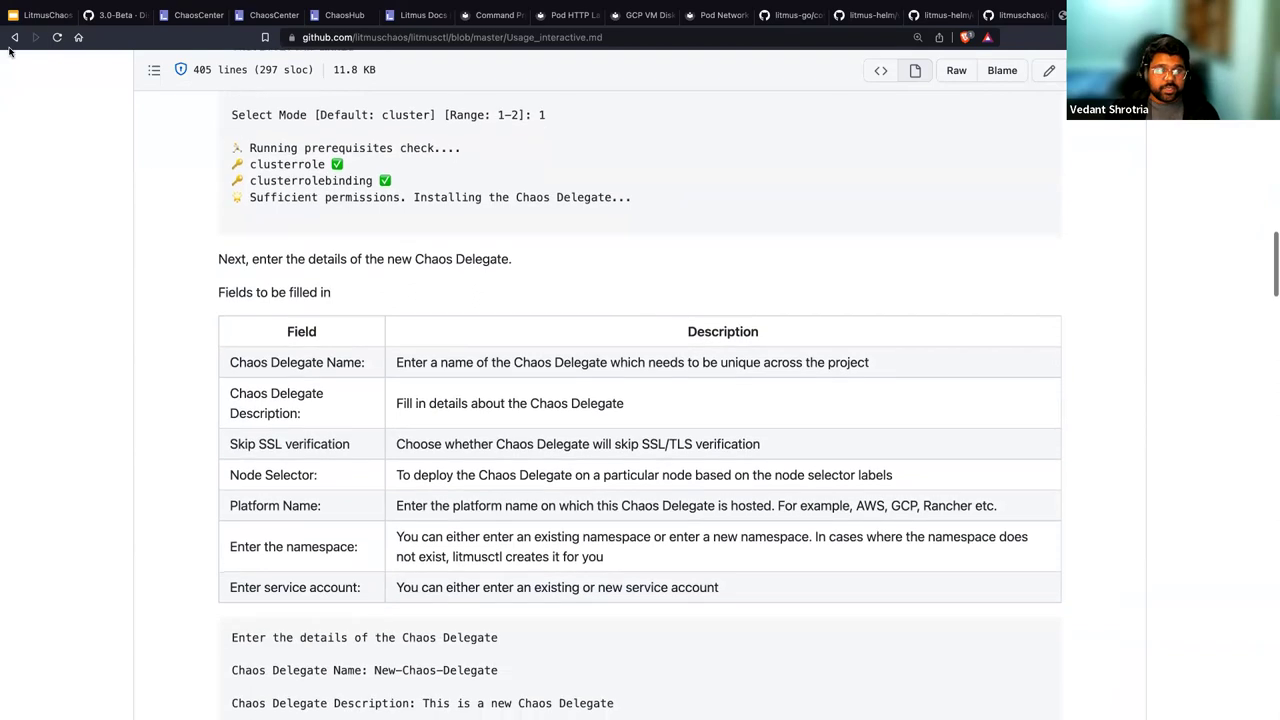
pyautogui.click(15, 38)
pyautogui.scroll(-15, 120, 263)
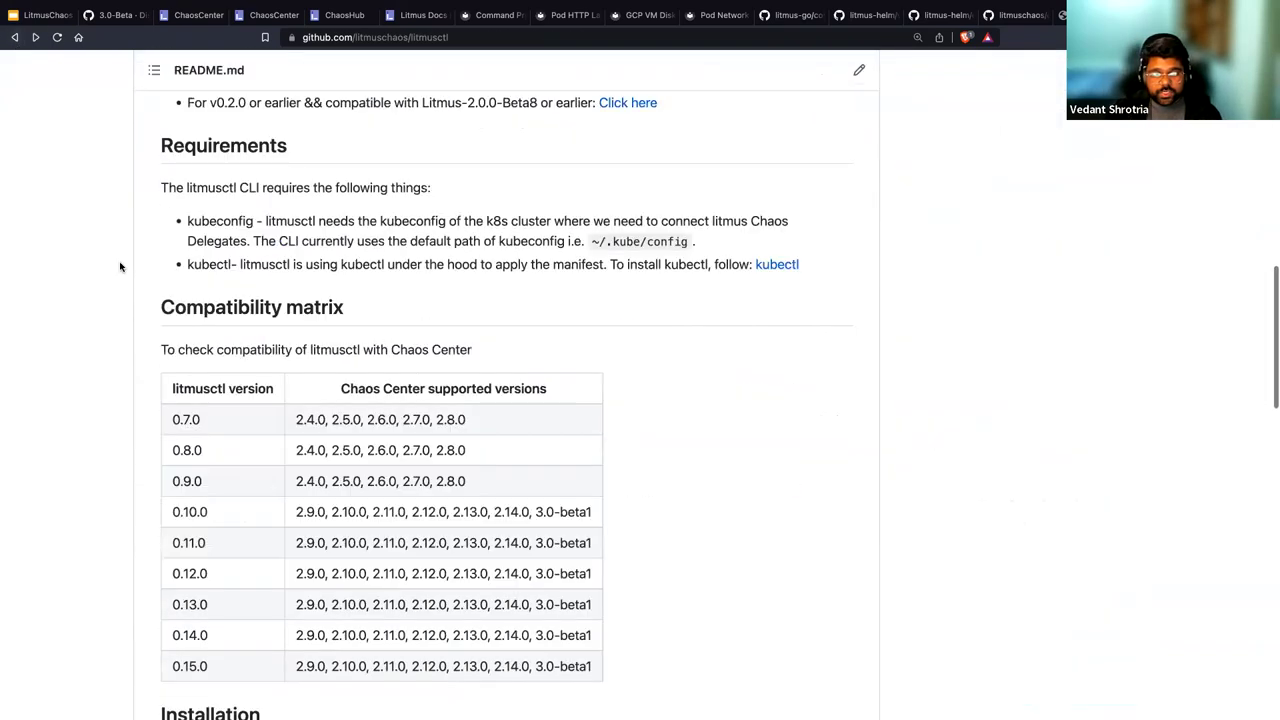
pyautogui.scroll(10, 232, 388)
pyautogui.scroll(-1, 178, 330)
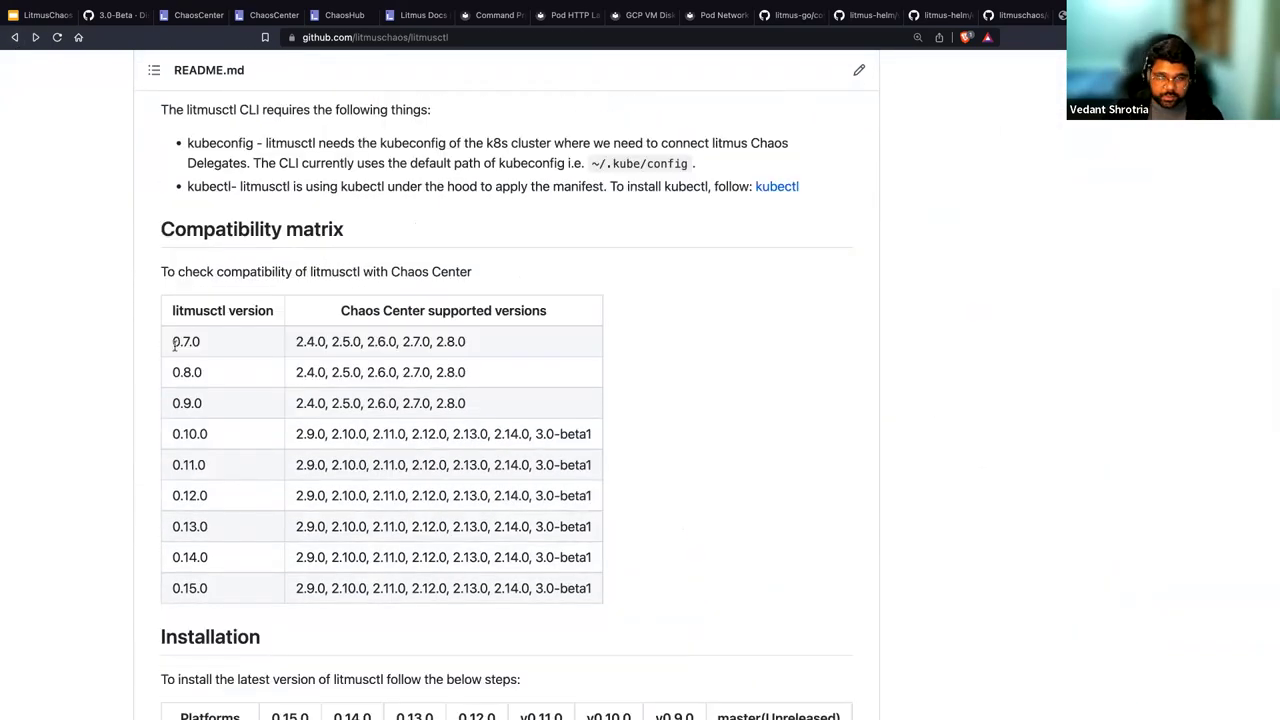
pyautogui.moveTo(174, 342); pyautogui.dragTo(591, 588)
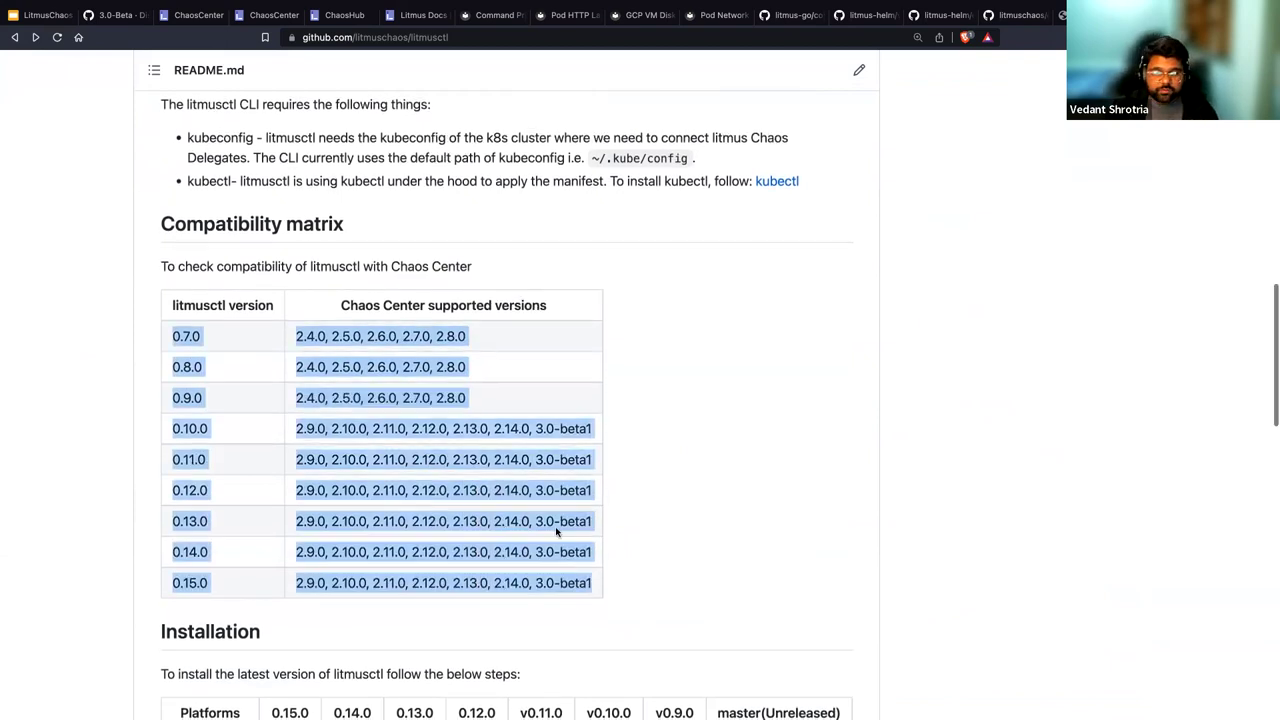
pyautogui.click(198, 318)
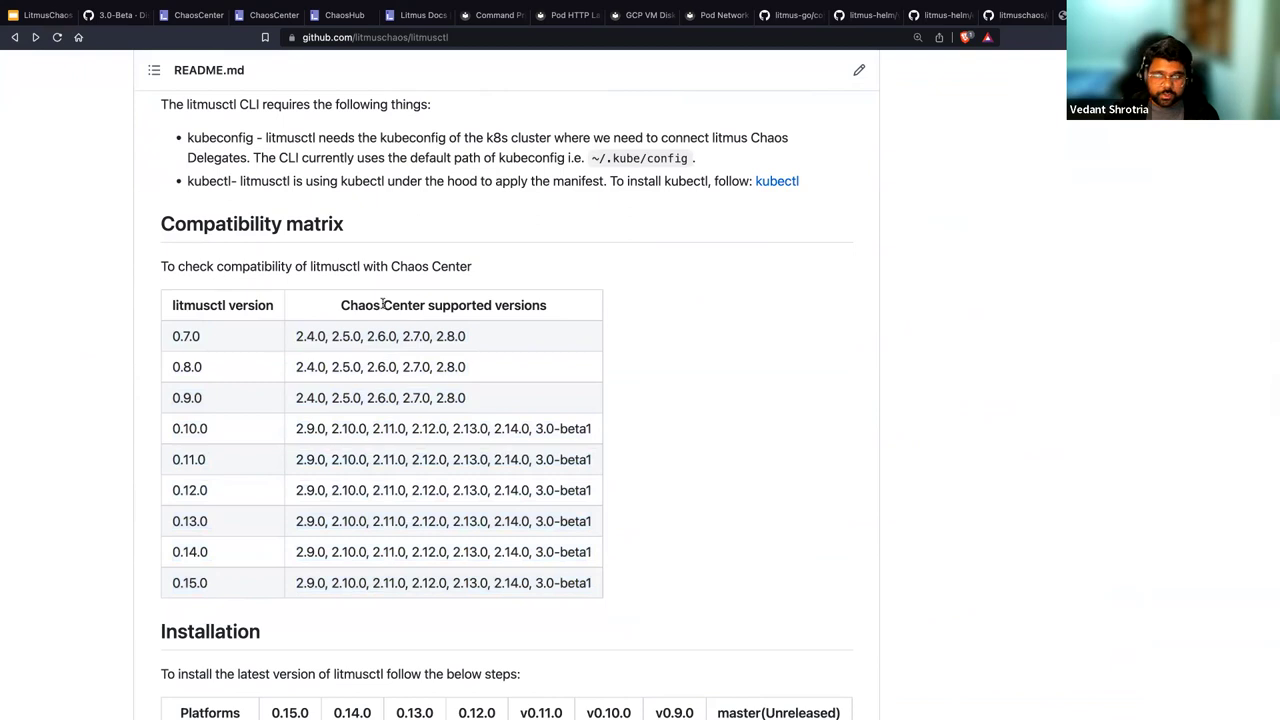
# Step: Highlight the matrix rows from litmusctl 0.7.0 to 0.14.0, check the Installation table below, and clear the highlight
pyautogui.scroll(-3, 383, 304)
pyautogui.moveTo(170, 200); pyautogui.dragTo(569, 429)
pyautogui.scroll(-5, 580, 423)
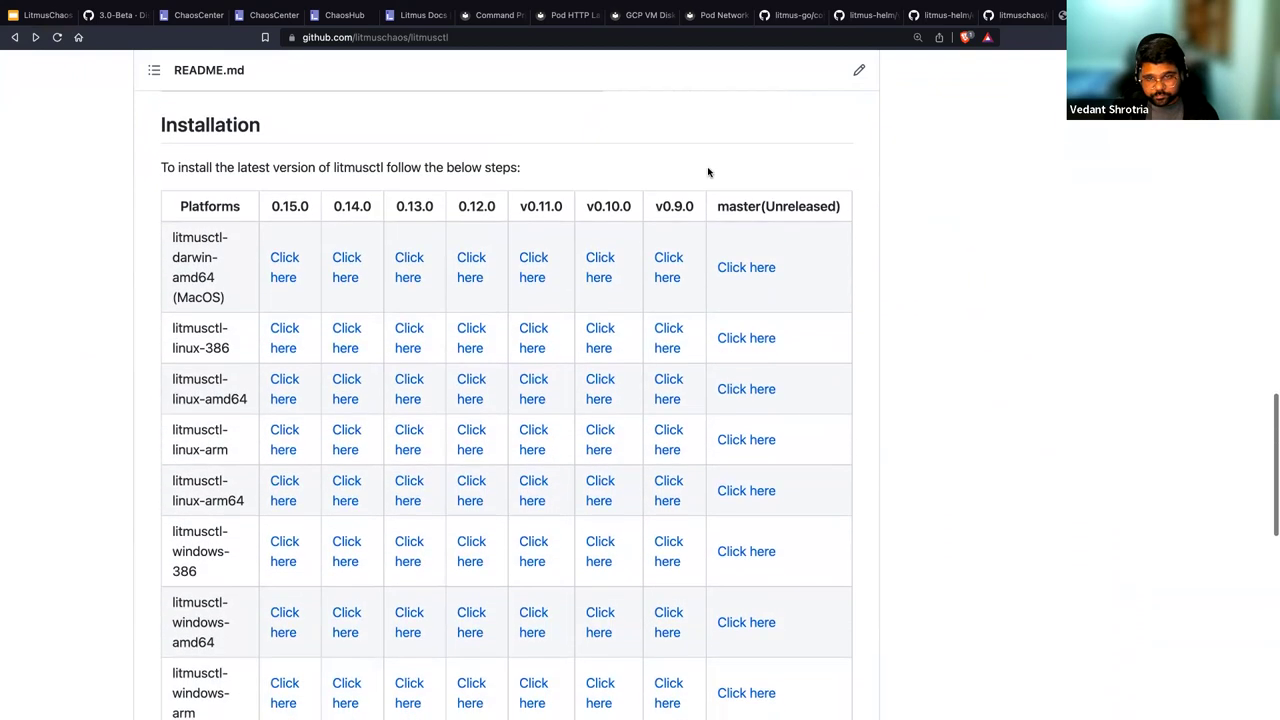
pyautogui.scroll(2, 677, 245)
pyautogui.scroll(5, 620, 263)
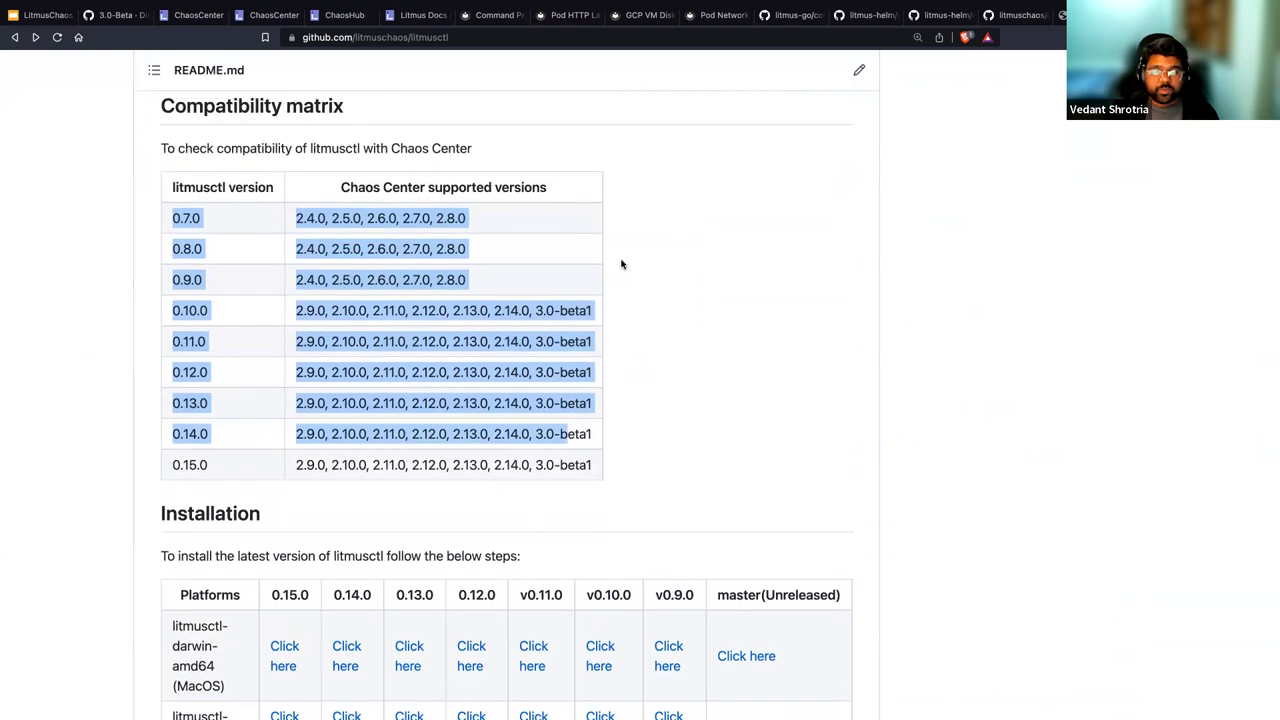
pyautogui.click(621, 264)
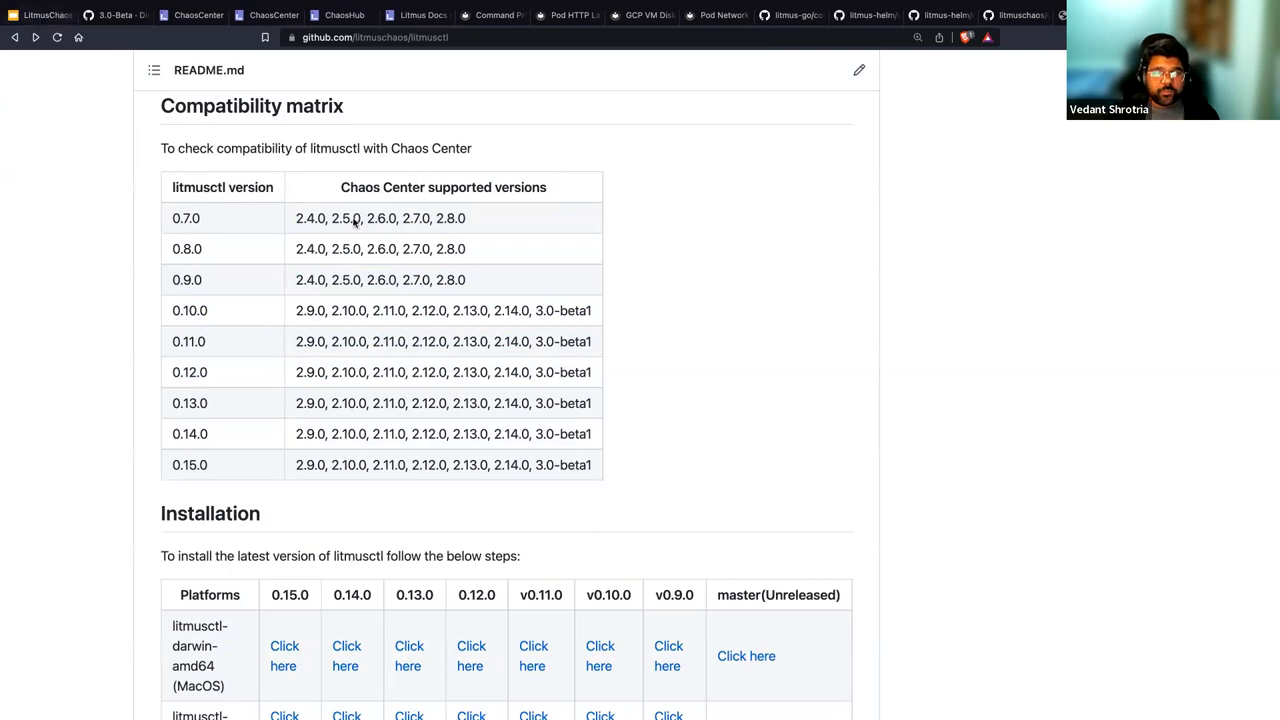
# Step: Review the README's reference links, Requirements and Compatibility matrix for how litmusctl versions map to Chaos Center versions
pyautogui.scroll(5, 373, 126)
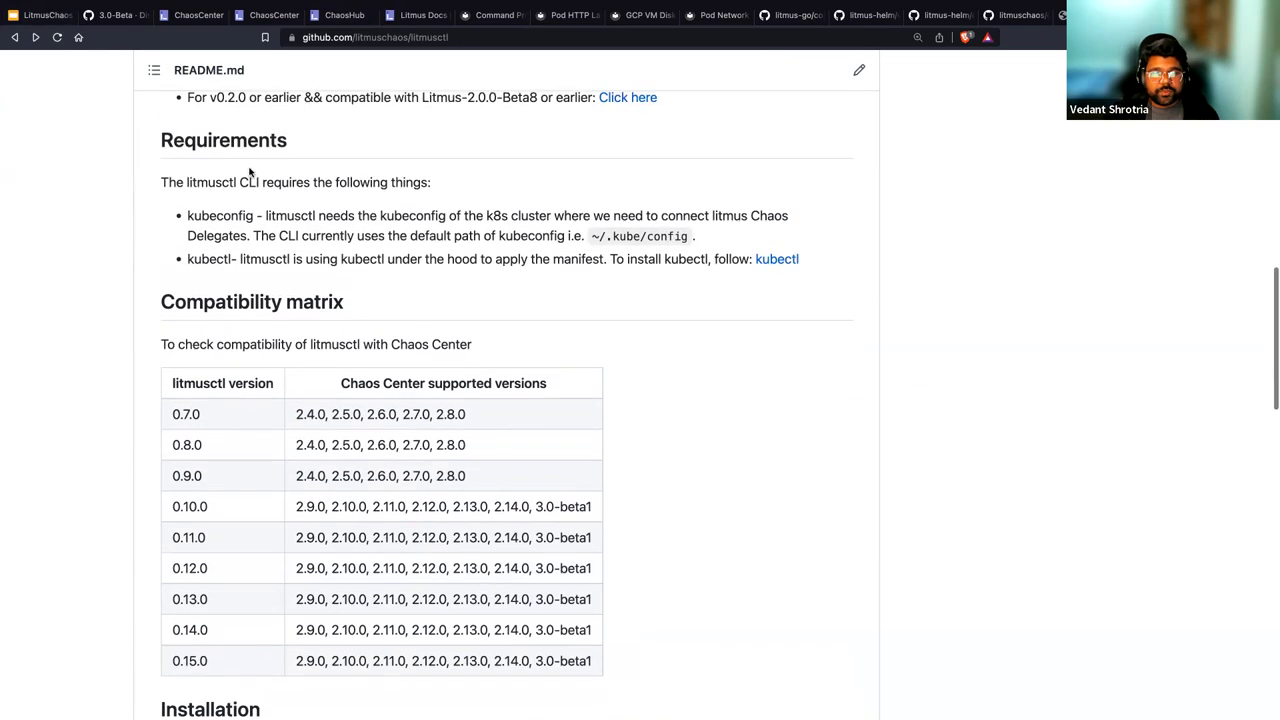
pyautogui.scroll(-4, 316, 316)
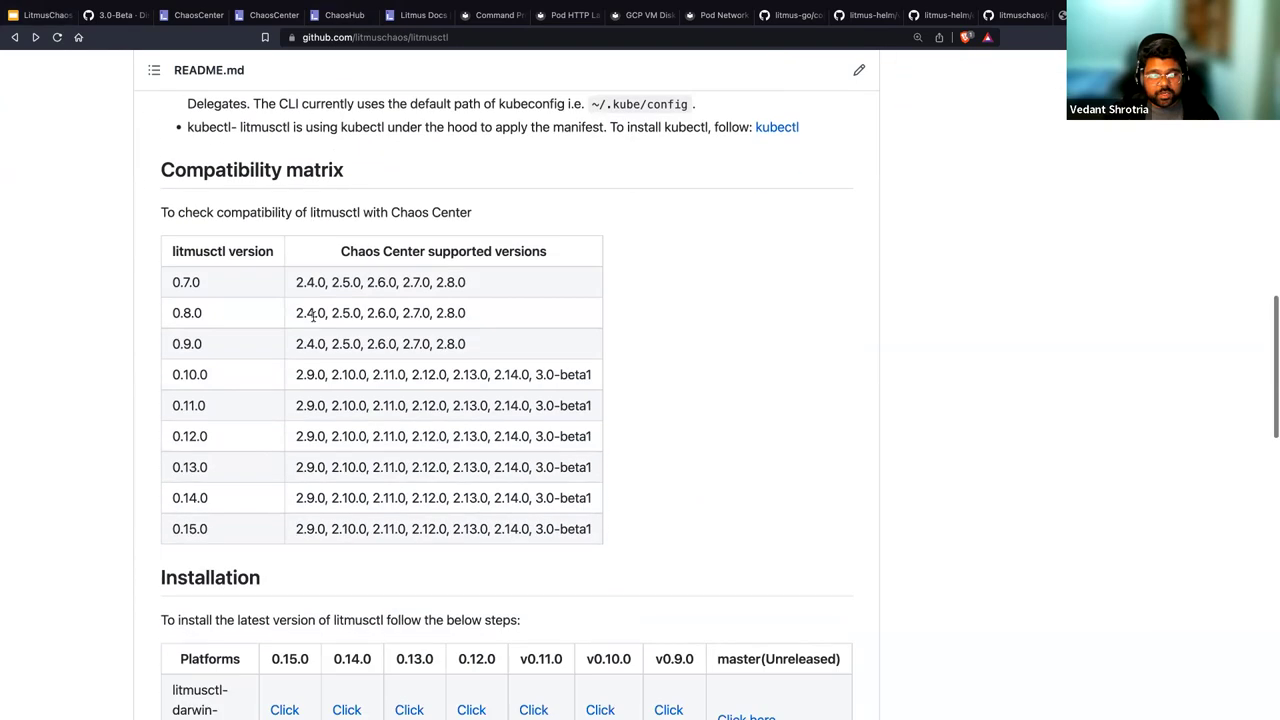
pyautogui.scroll(6, 199, 240)
pyautogui.scroll(-7, 209, 235)
pyautogui.scroll(-2, 209, 235)
pyautogui.scroll(5, 214, 250)
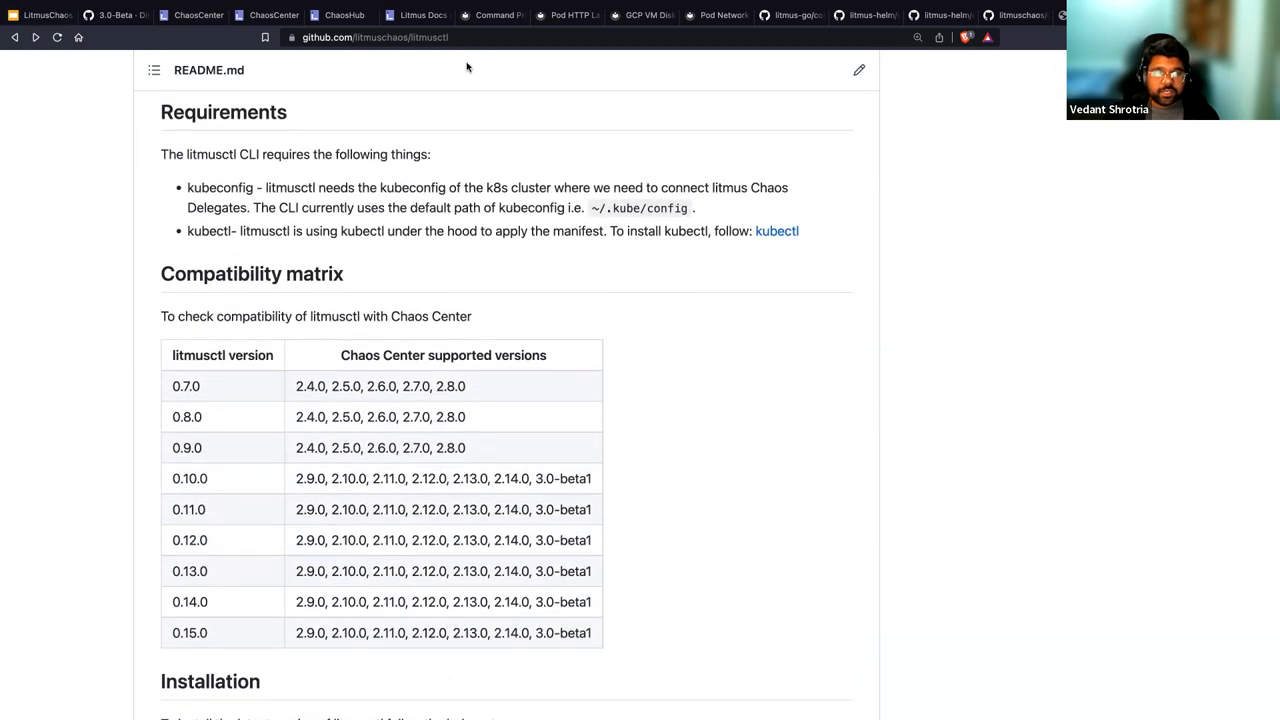
pyautogui.scroll(1, 340, 178)
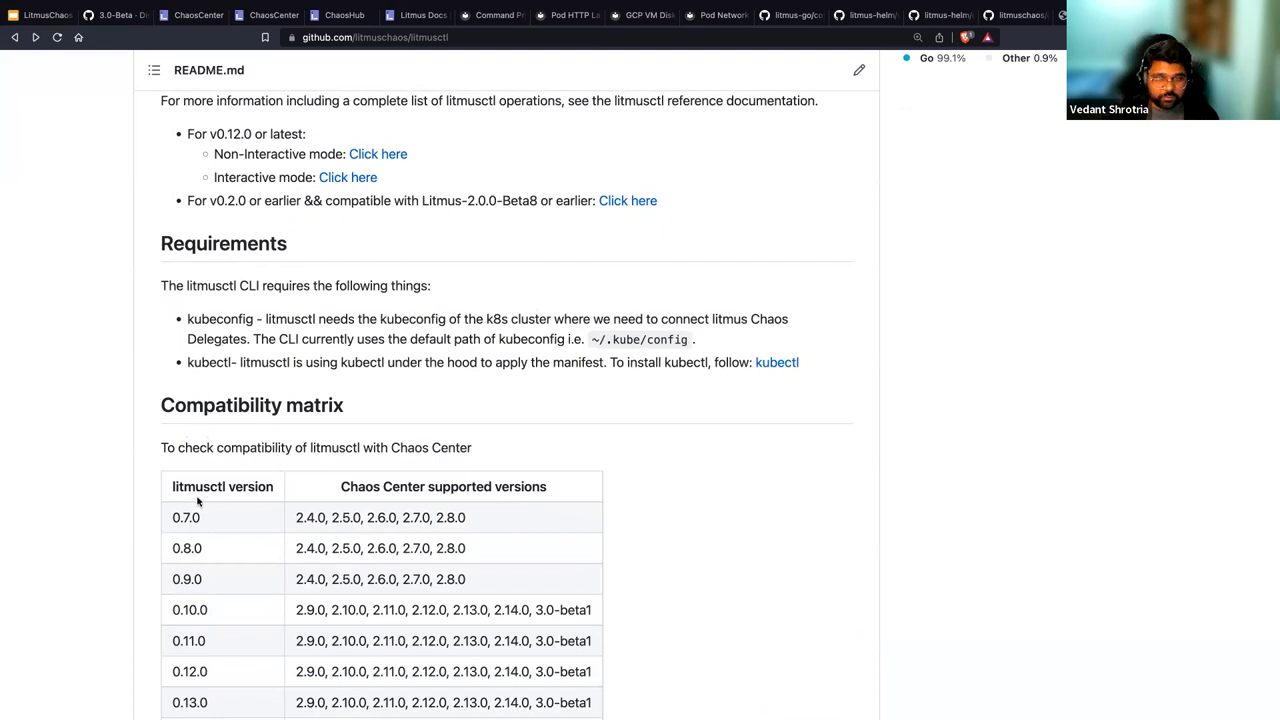
pyautogui.scroll(-5, 198, 502)
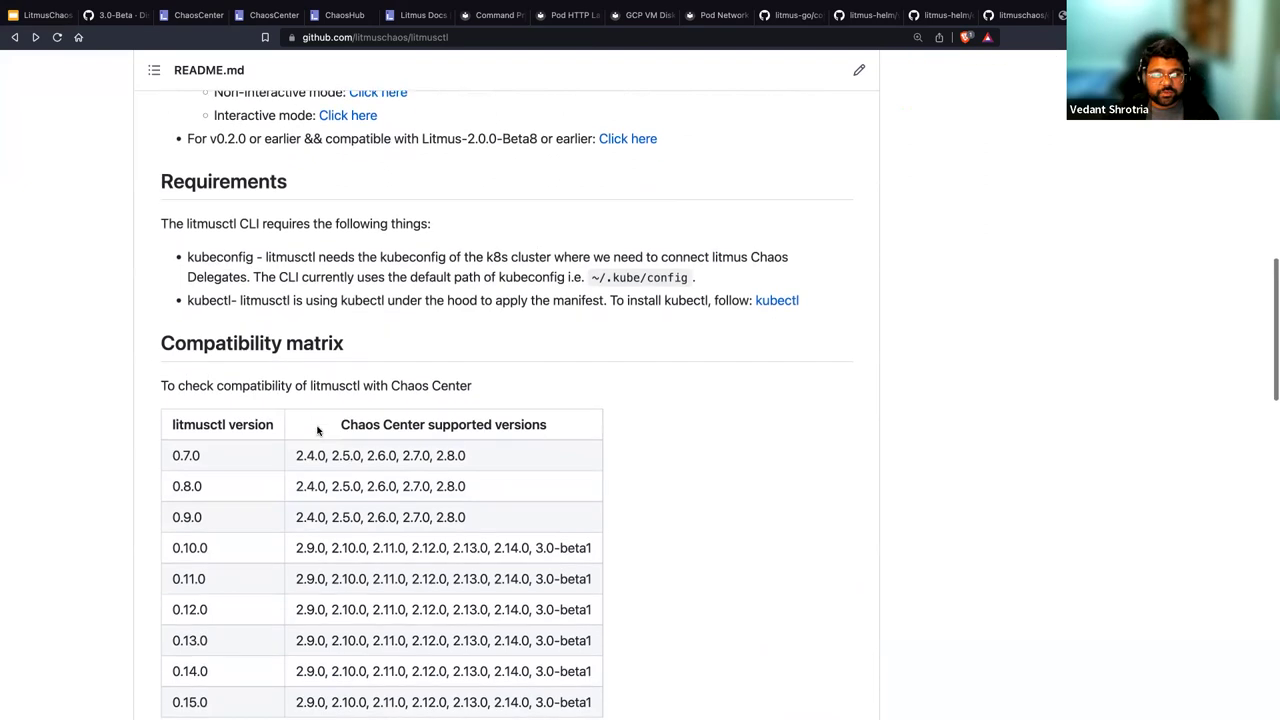
pyautogui.scroll(-1, 228, 293)
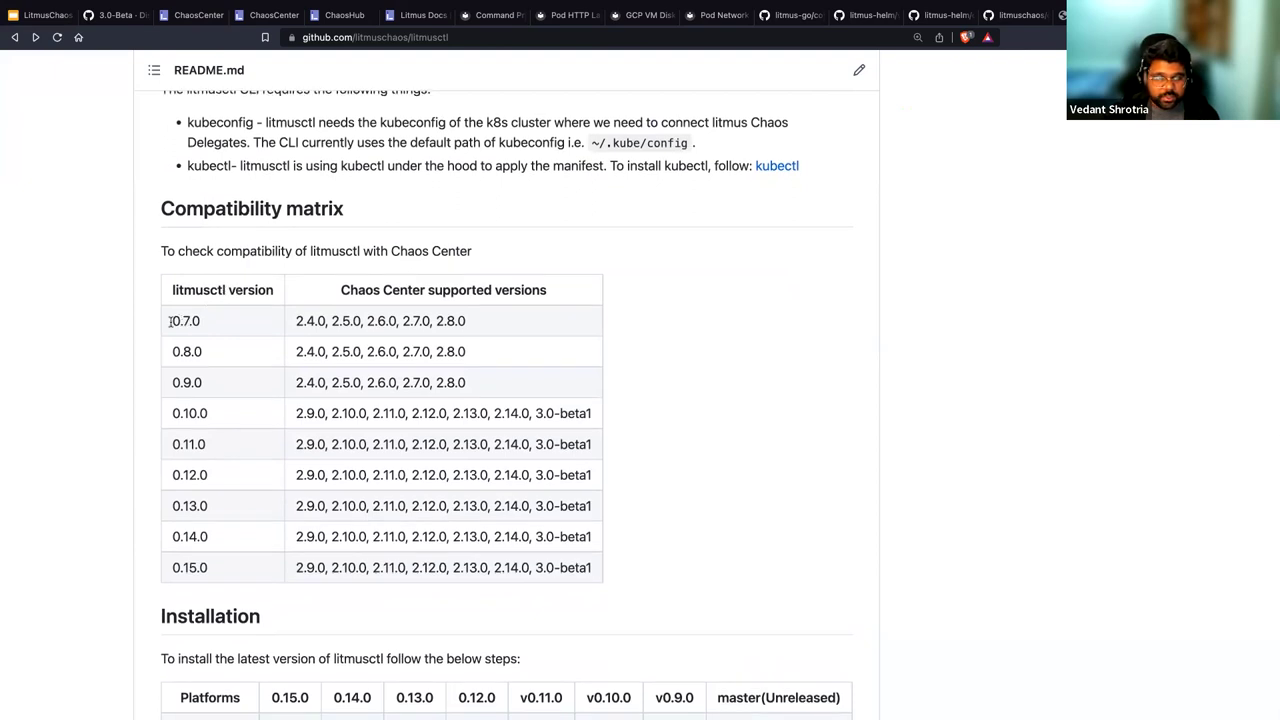
# Step: Point out litmusctl 0.7.0 and its supported versions, and highlight Chaos Center 2.9.0 in the 0.10.0 row
pyautogui.moveTo(170, 321); pyautogui.dragTo(458, 325)
pyautogui.click(472, 351)
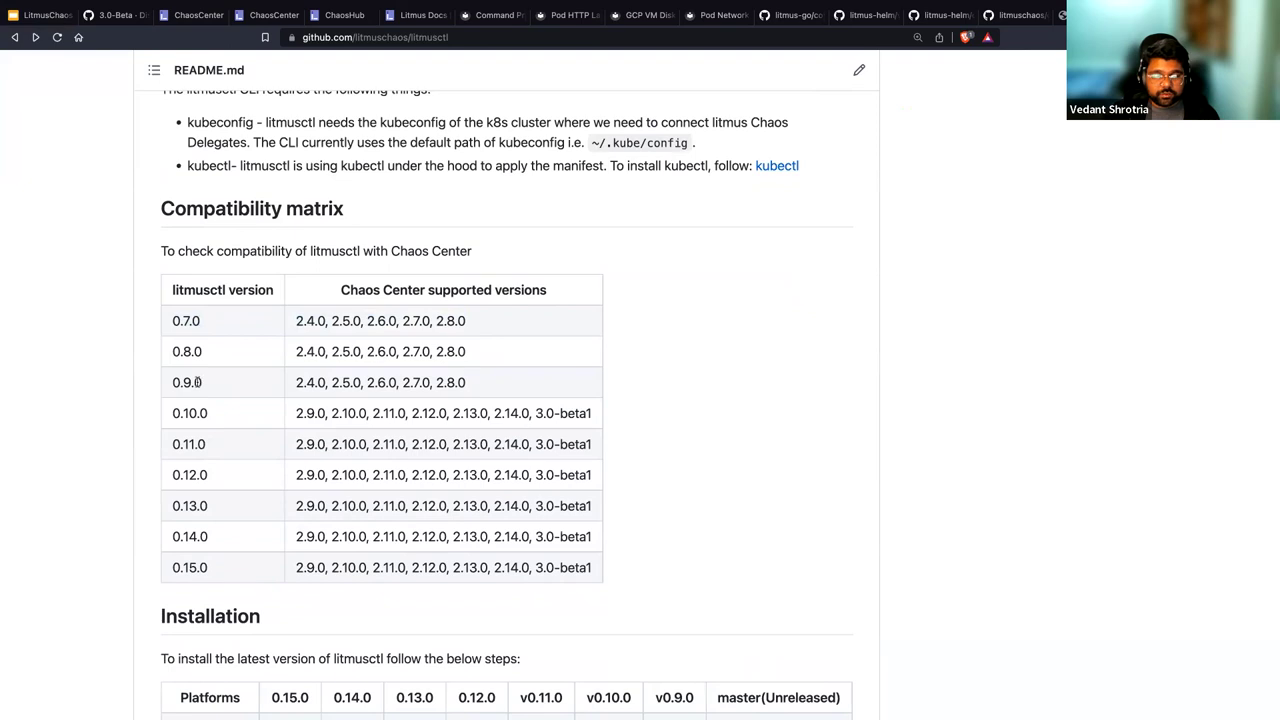
pyautogui.moveTo(207, 322); pyautogui.dragTo(169, 322)
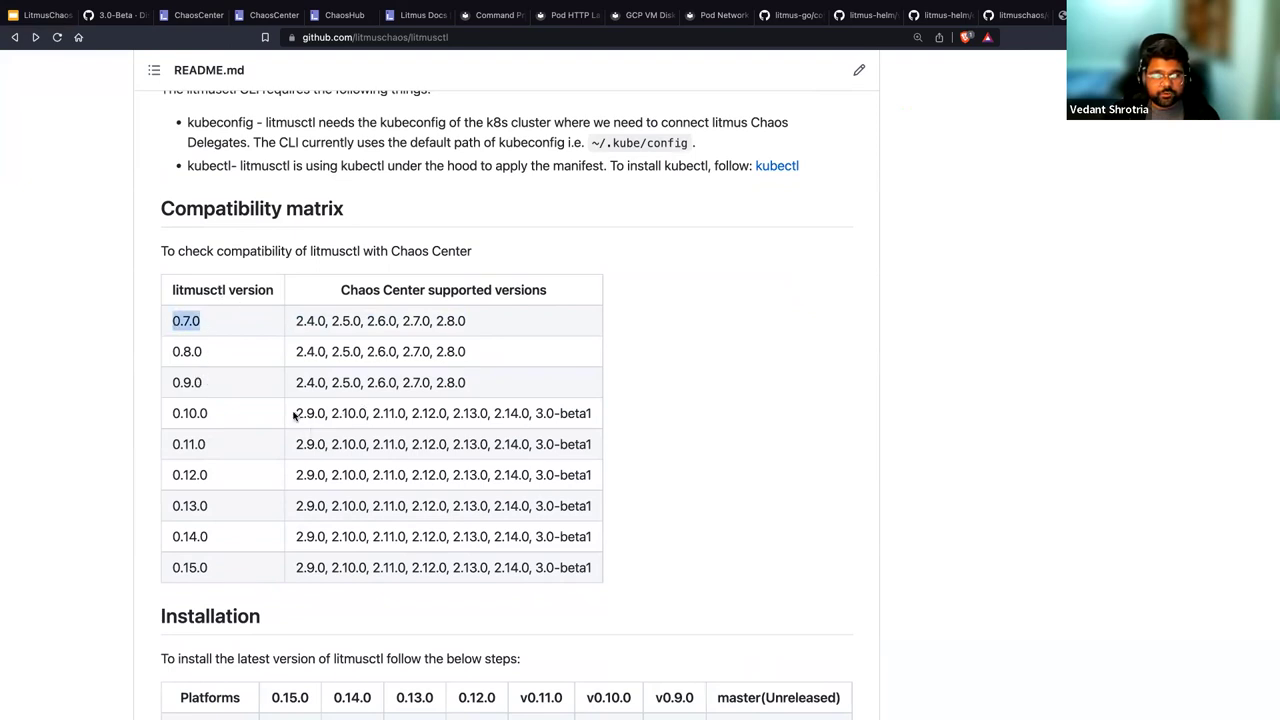
pyautogui.moveTo(298, 412); pyautogui.dragTo(326, 412)
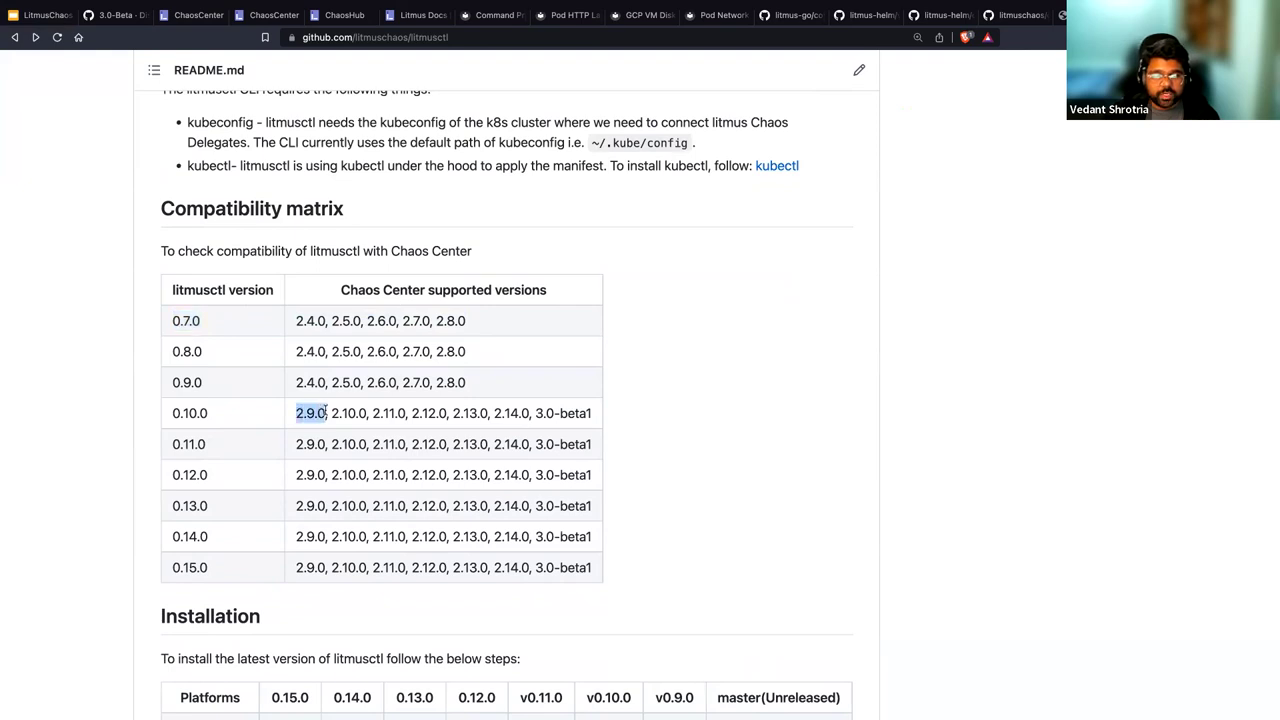
pyautogui.click(395, 413)
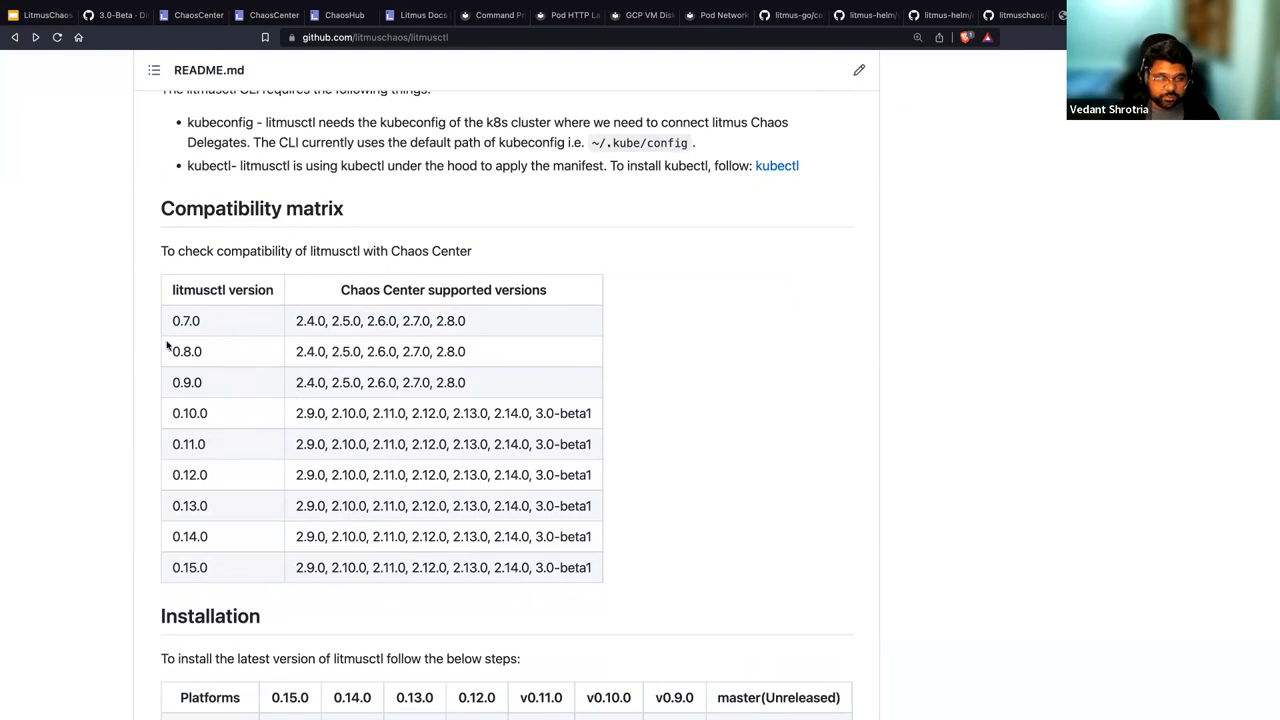
# Step: Highlight the litmusctl version column heading and the 0.10.0 entry, and look over the Requirements and Compatibility matrix sections
pyautogui.moveTo(279, 292); pyautogui.dragTo(170, 290)
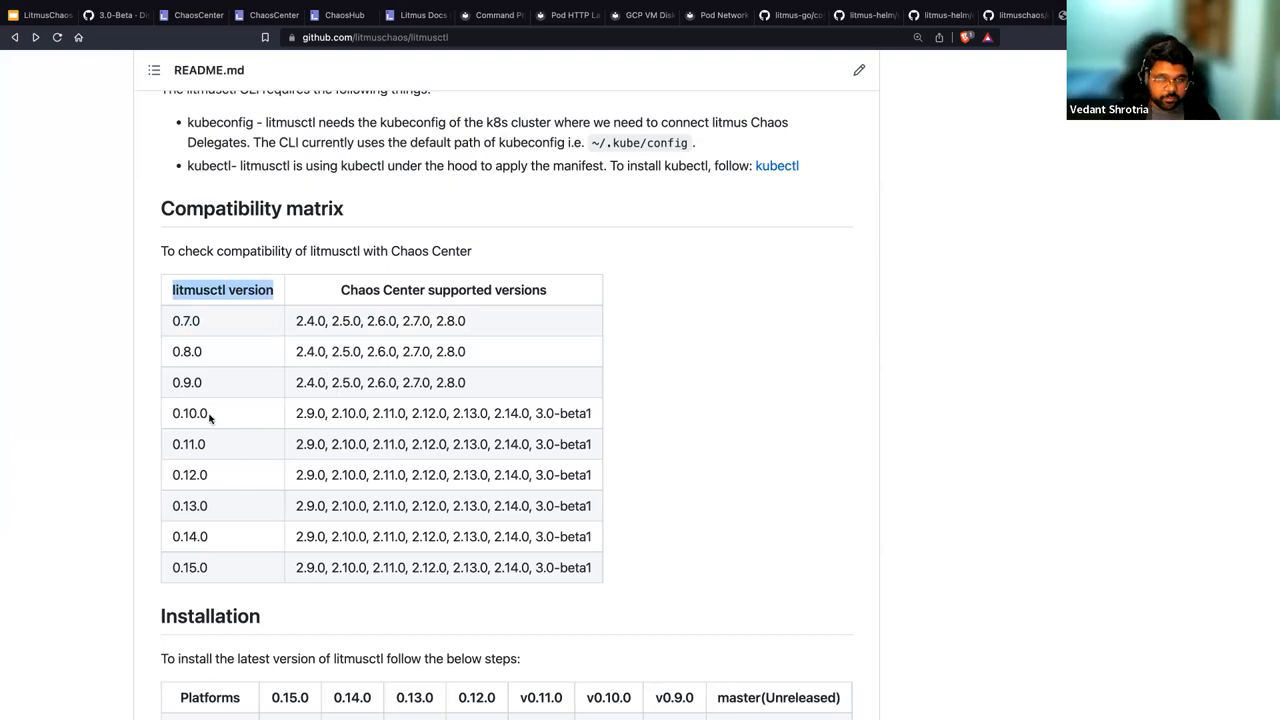
pyautogui.moveTo(210, 418); pyautogui.dragTo(163, 414)
pyautogui.click(247, 411)
pyautogui.scroll(1, 247, 405)
pyautogui.scroll(3, 247, 401)
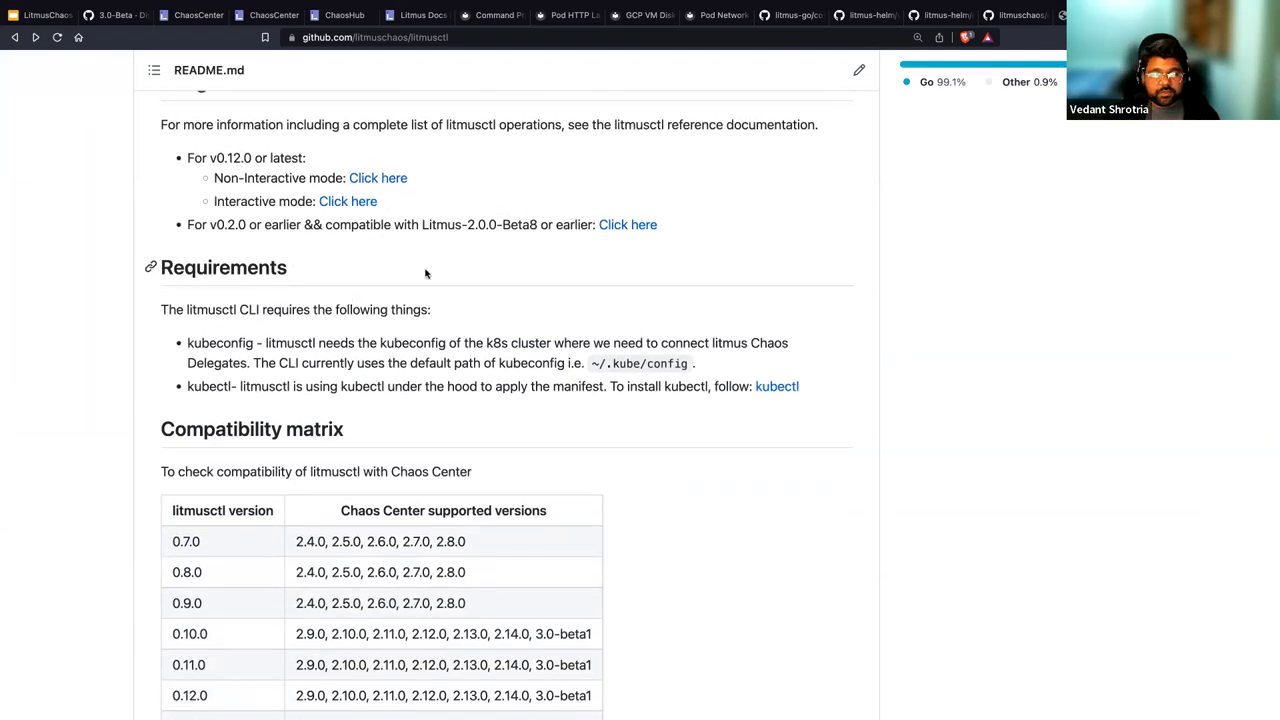
pyautogui.scroll(-1, 355, 335)
pyautogui.scroll(-5, 354, 328)
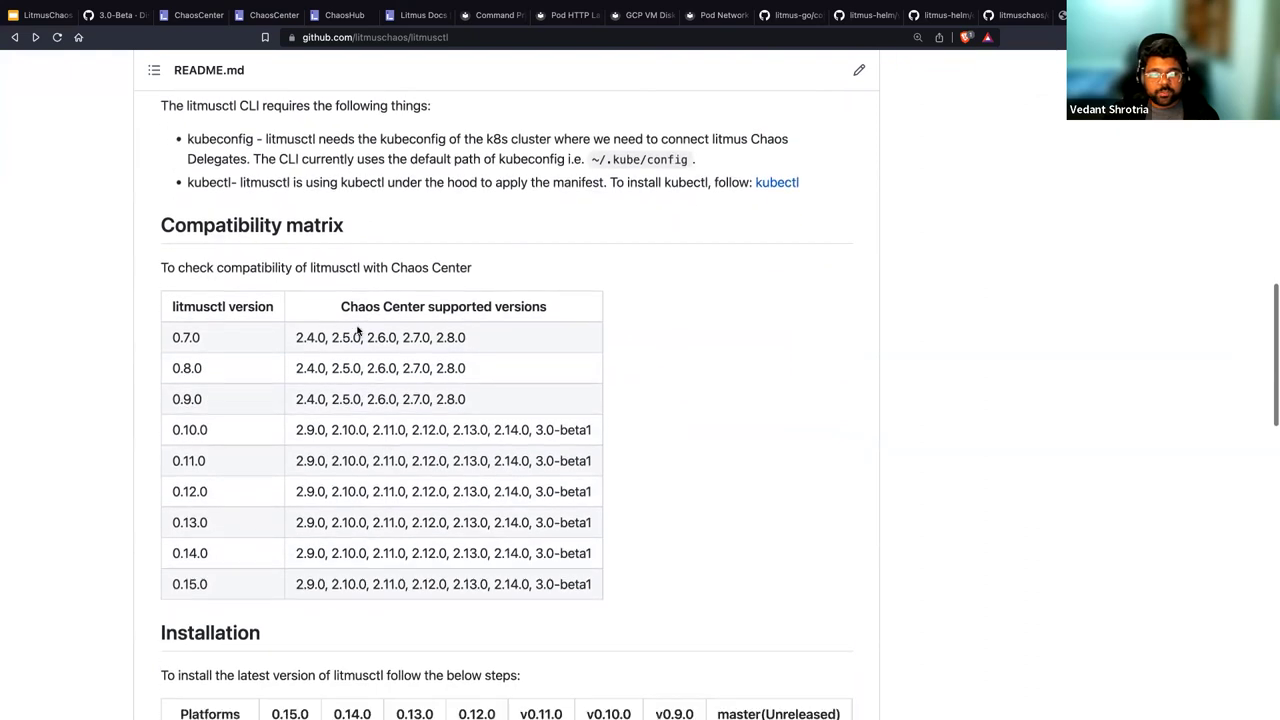